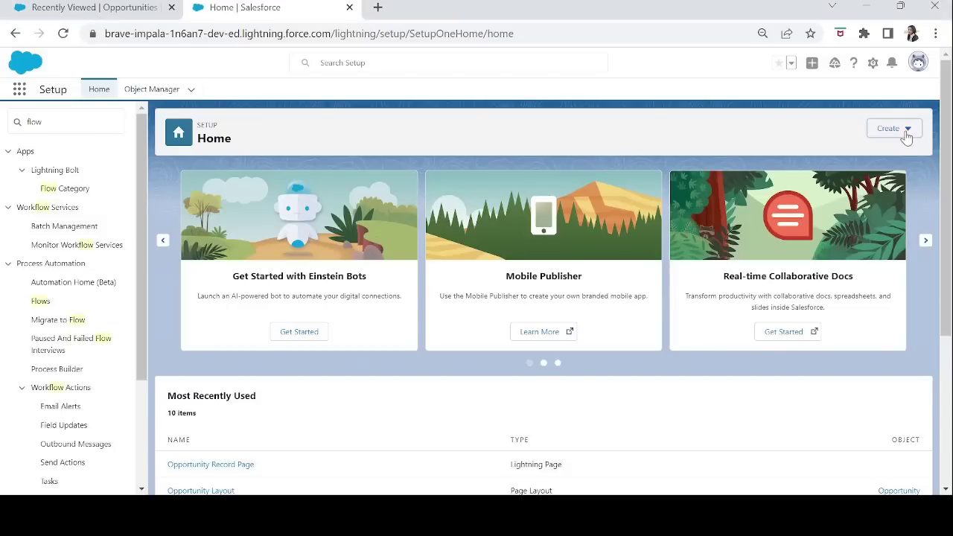
Step: Create a new Autolaunched Flow (No Trigger) and switch its canvas to the Free-Form layout
{"action": "left_click", "coordinate": [907, 131]}
{"action": "left_click", "coordinate": [855, 268]}
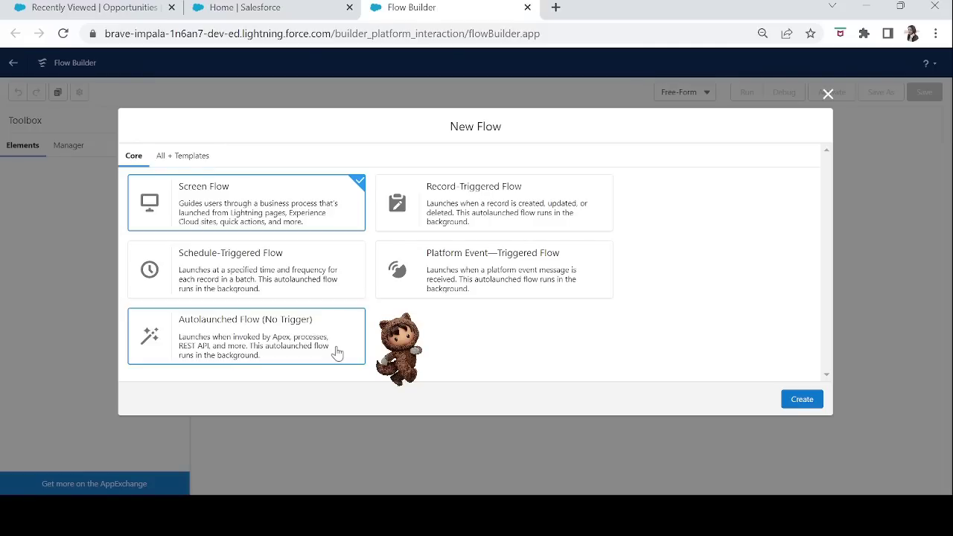
{"action": "left_click", "coordinate": [337, 353]}
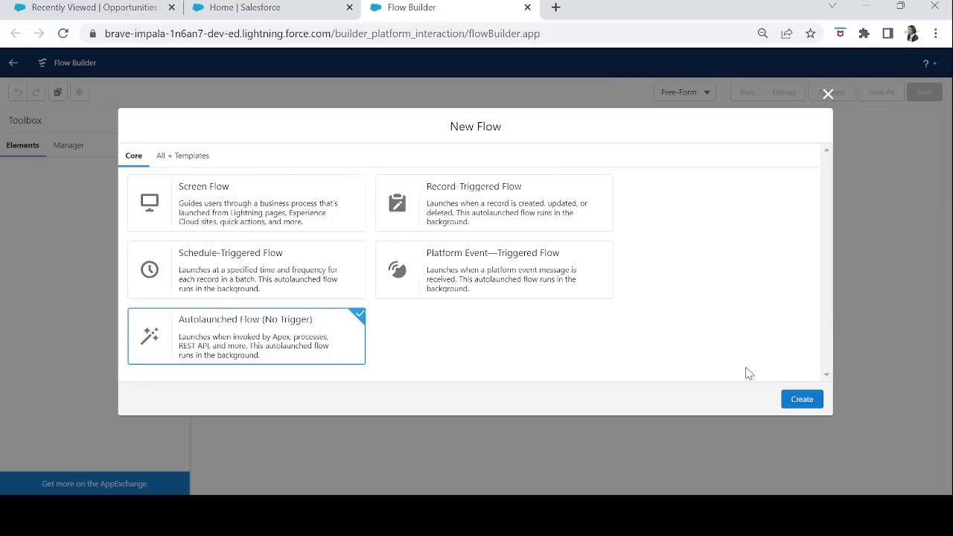
{"action": "left_click", "coordinate": [796, 400]}
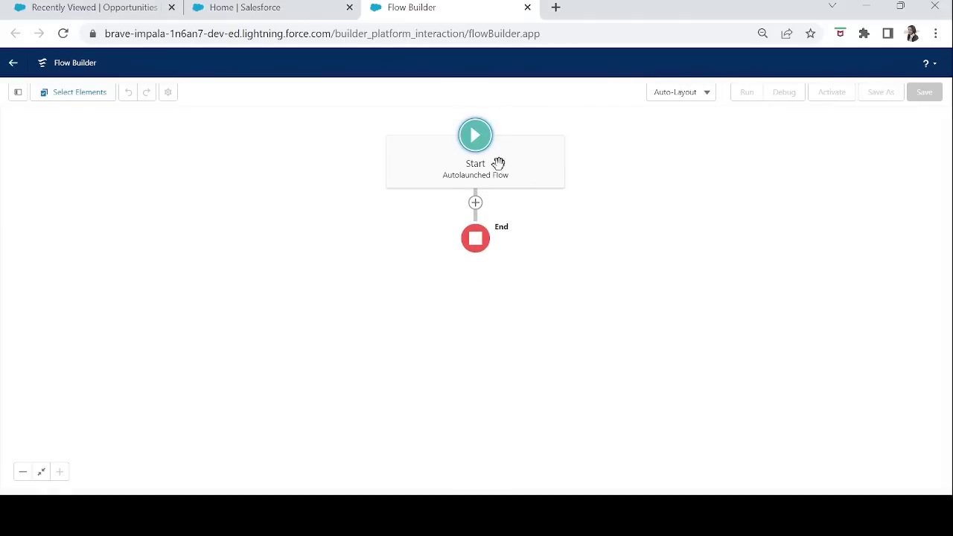
{"action": "left_click", "coordinate": [704, 95]}
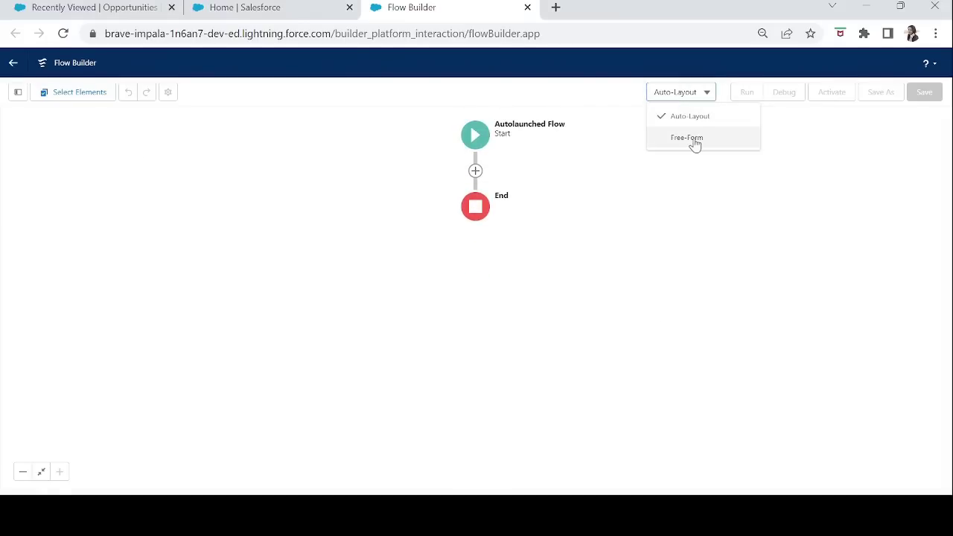
{"action": "left_click", "coordinate": [690, 138]}
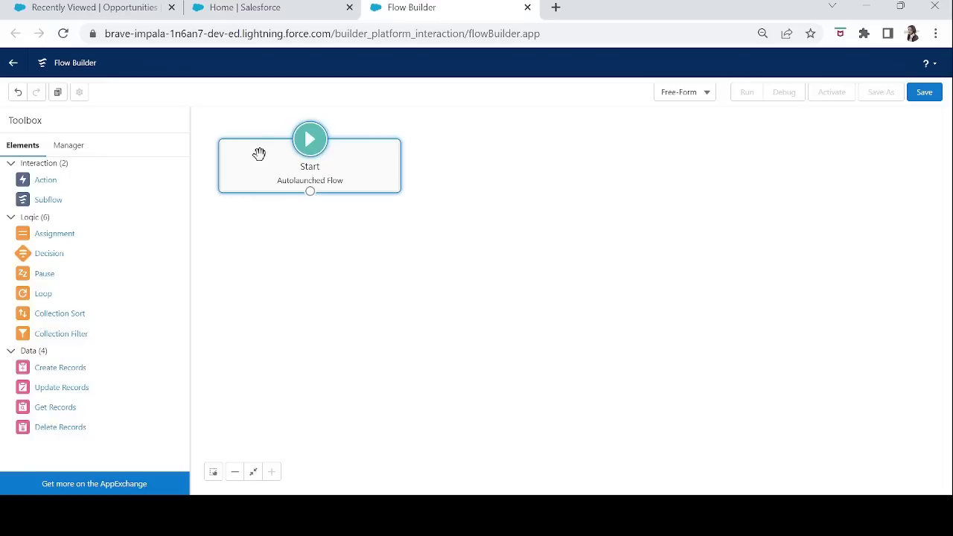
Step: Create a Text variable resource with the API name OpportunityId and make it available for input
{"action": "left_click", "coordinate": [64, 146]}
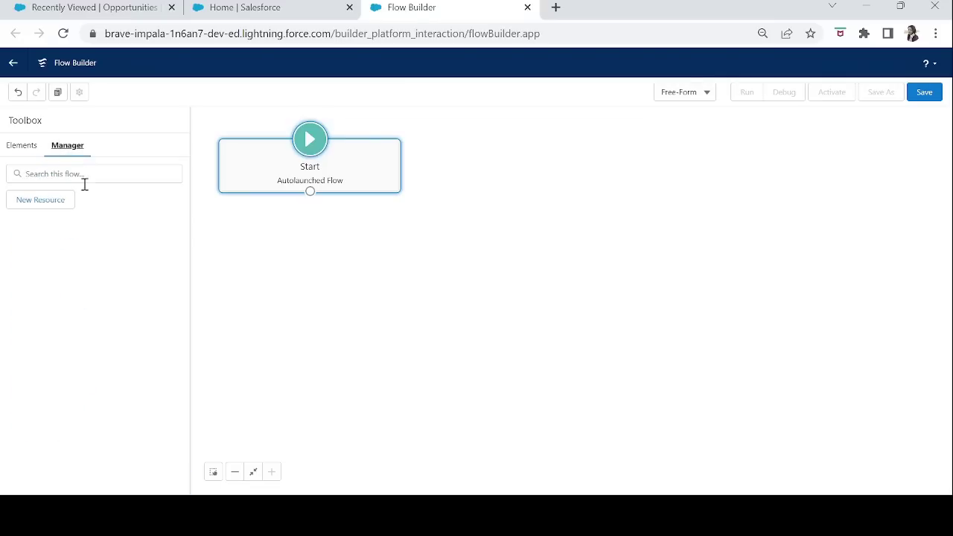
{"action": "left_click", "coordinate": [51, 206]}
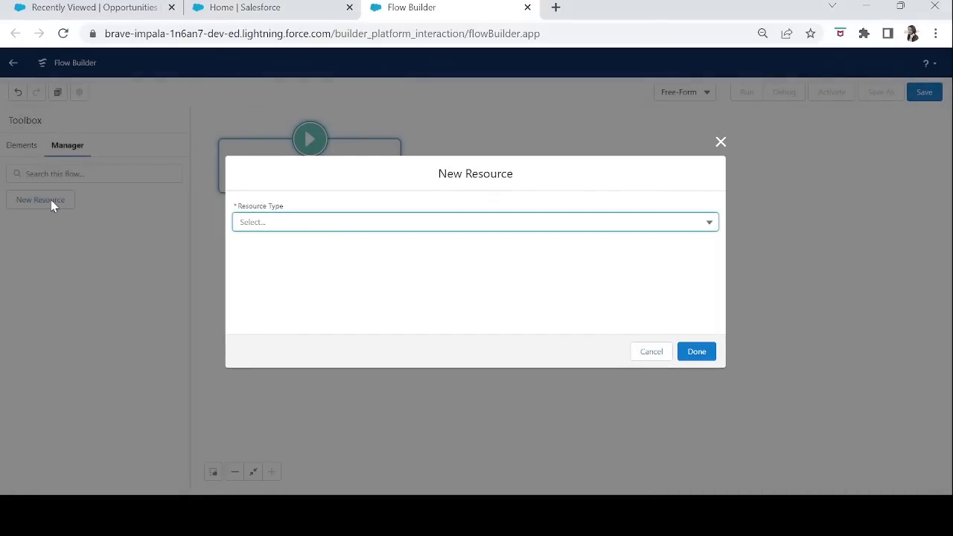
{"action": "left_click", "coordinate": [246, 221]}
{"action": "left_click", "coordinate": [272, 249]}
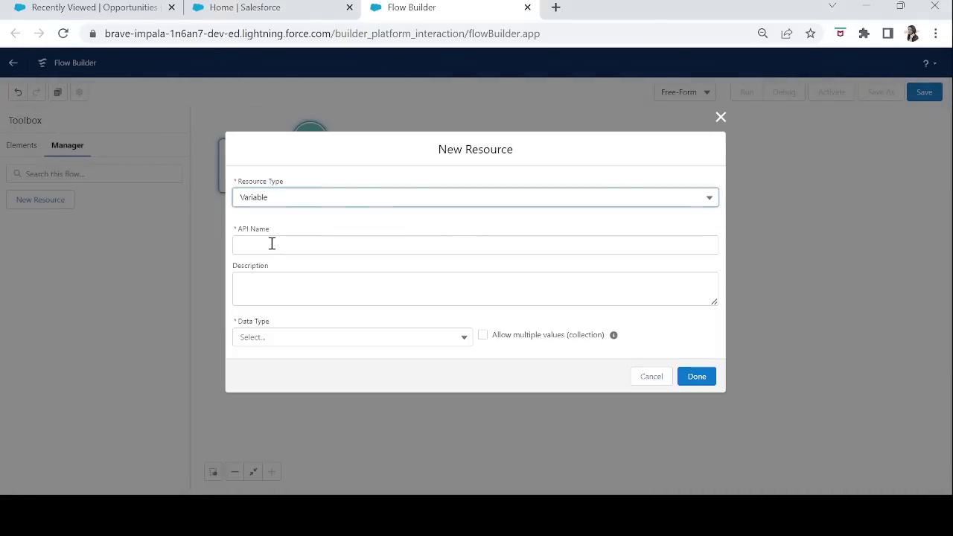
{"action": "left_click", "coordinate": [256, 250]}
{"action": "type", "text": "Op"}
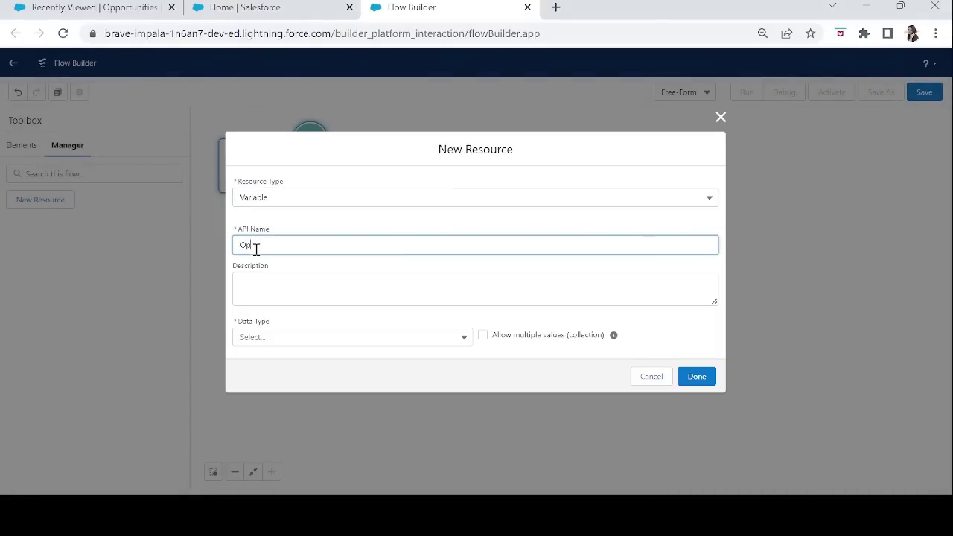
{"action": "type", "text": "portunityId"}
{"action": "key", "text": "Tab"}
{"action": "left_click", "coordinate": [268, 346]}
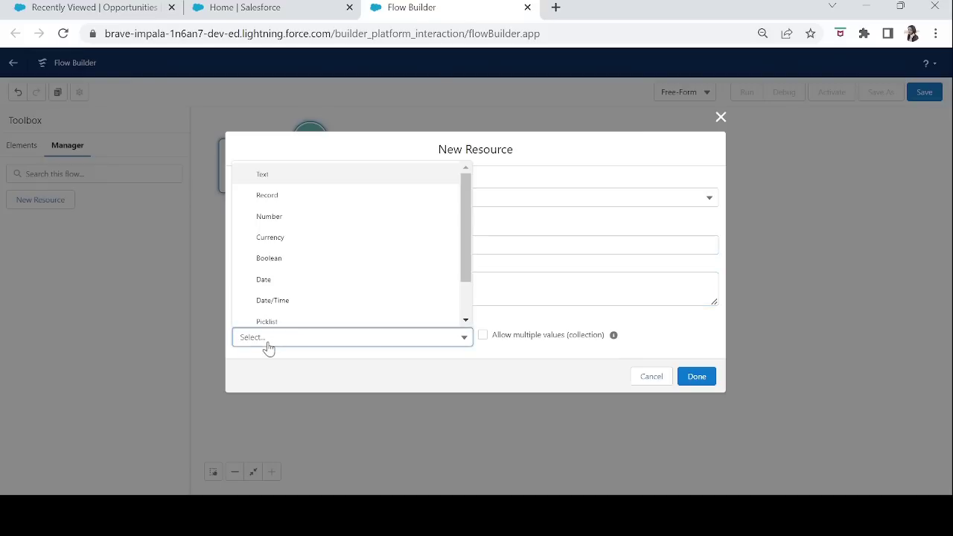
{"action": "left_click", "coordinate": [281, 181]}
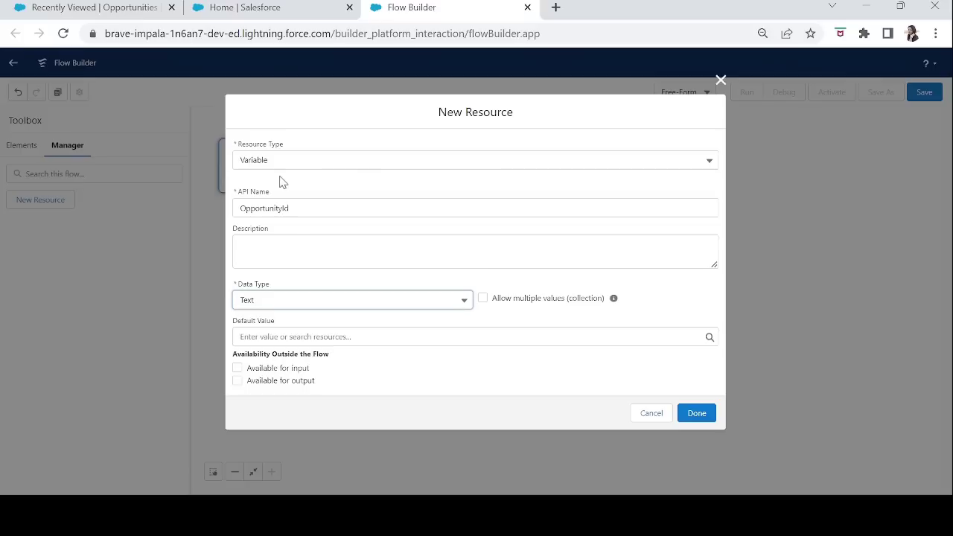
{"action": "left_click", "coordinate": [236, 367]}
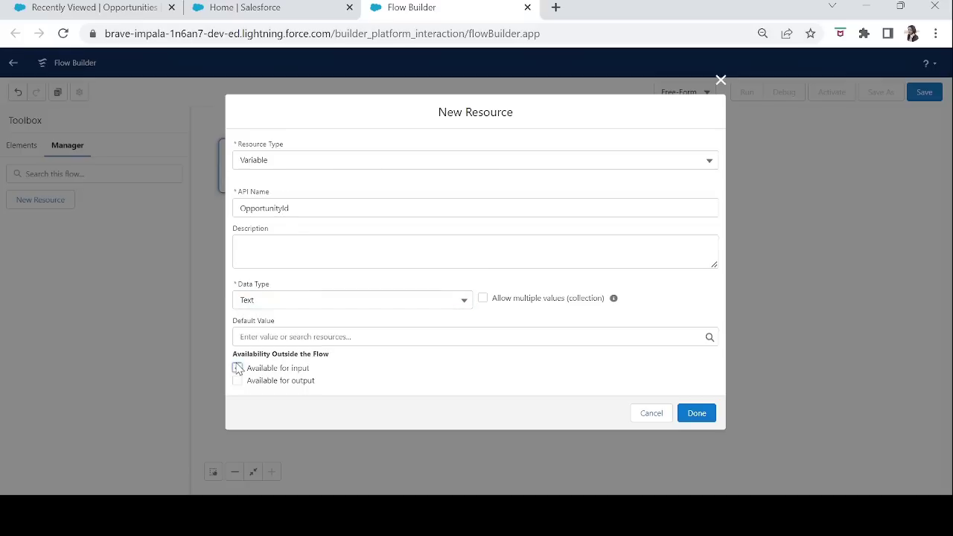
{"action": "left_click", "coordinate": [697, 414]}
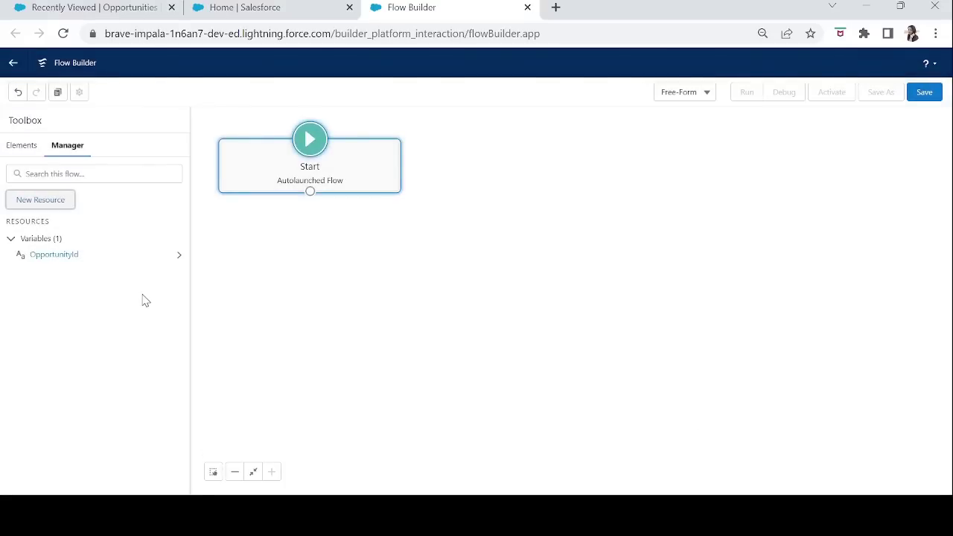
Step: Create a Text variable resource with the API name AccountId and make it available for input
{"action": "left_click", "coordinate": [44, 200]}
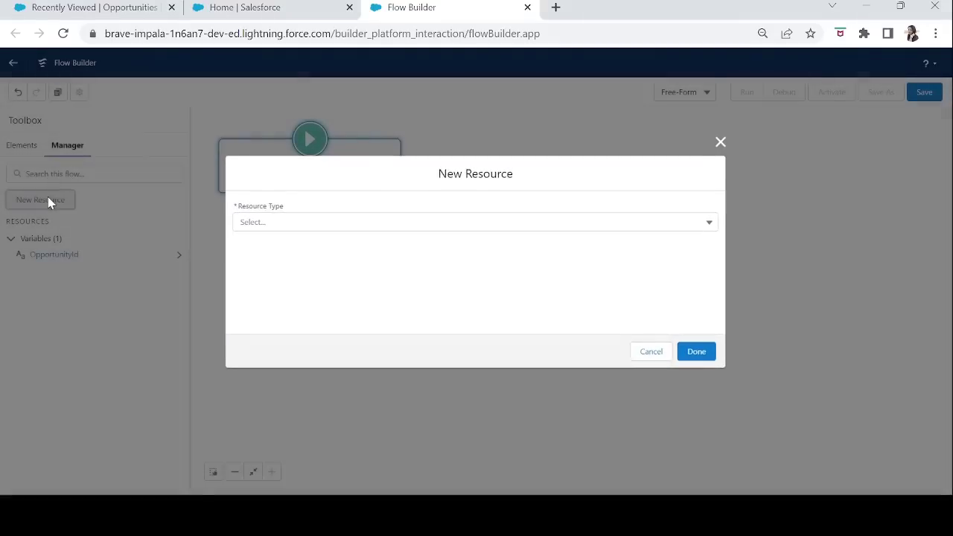
{"action": "left_click", "coordinate": [302, 222]}
{"action": "left_click", "coordinate": [274, 247]}
{"action": "left_click", "coordinate": [262, 243]}
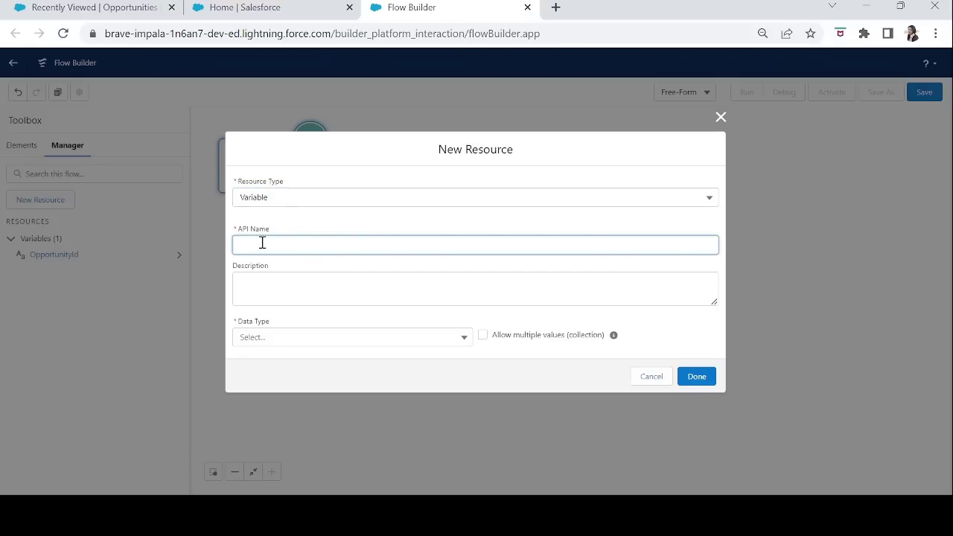
{"action": "type", "text": "AccountId"}
{"action": "left_click", "coordinate": [265, 341]}
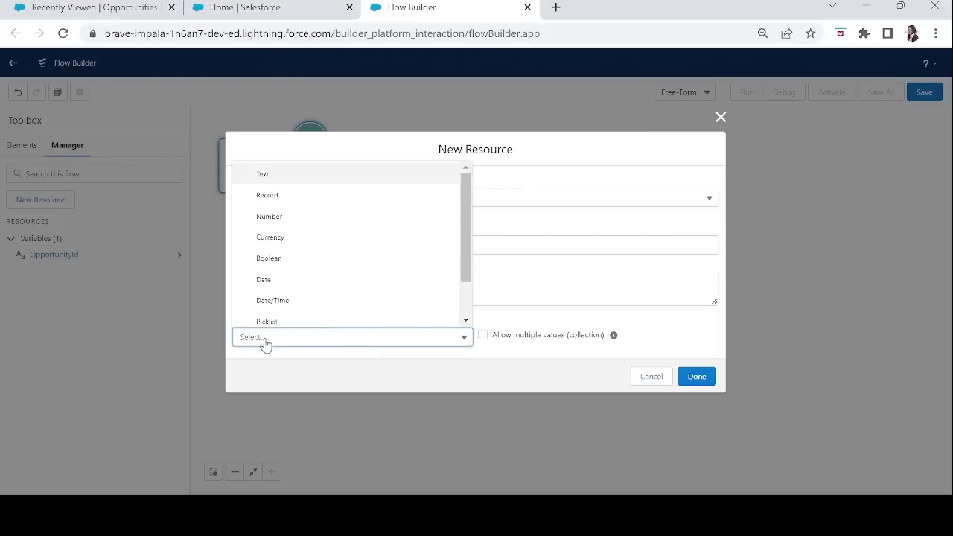
{"action": "left_click", "coordinate": [287, 178]}
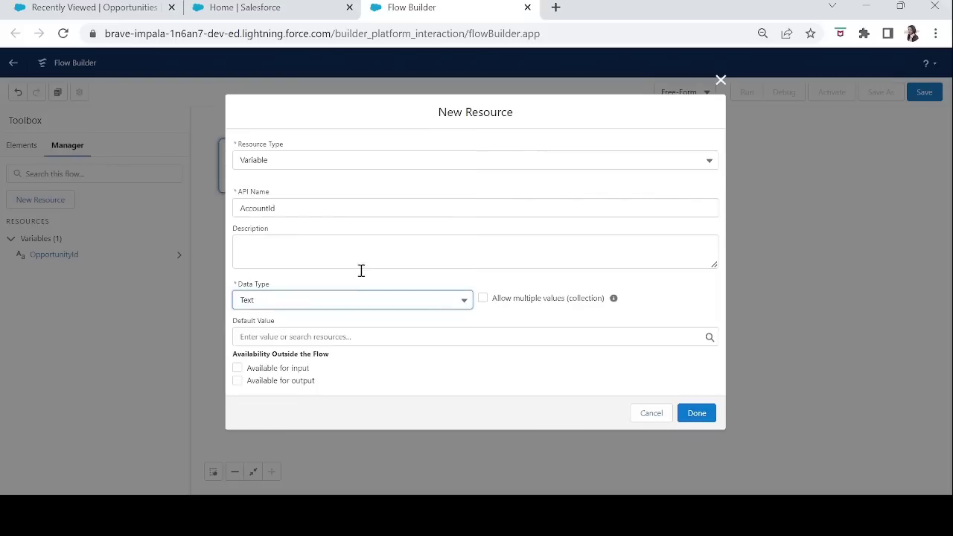
{"action": "left_click", "coordinate": [237, 369]}
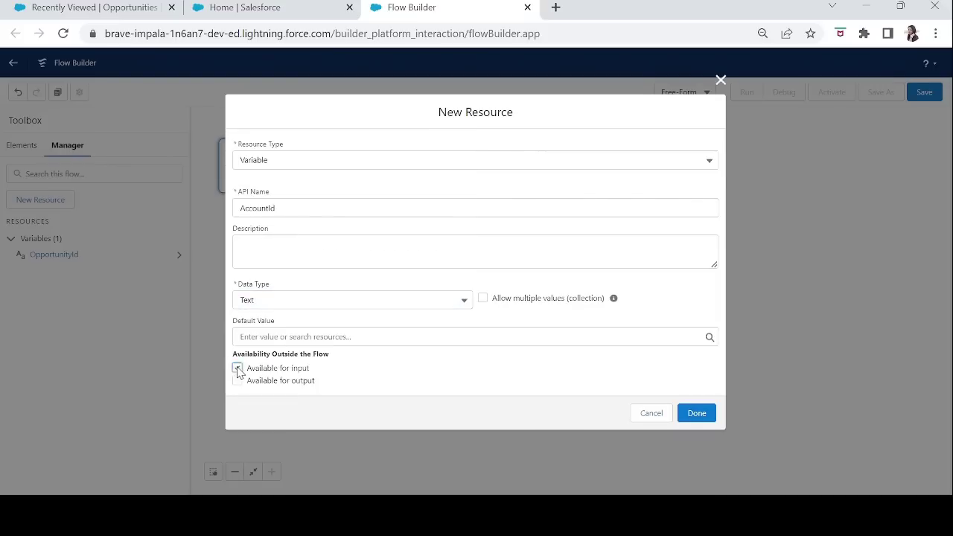
{"action": "left_click", "coordinate": [696, 414]}
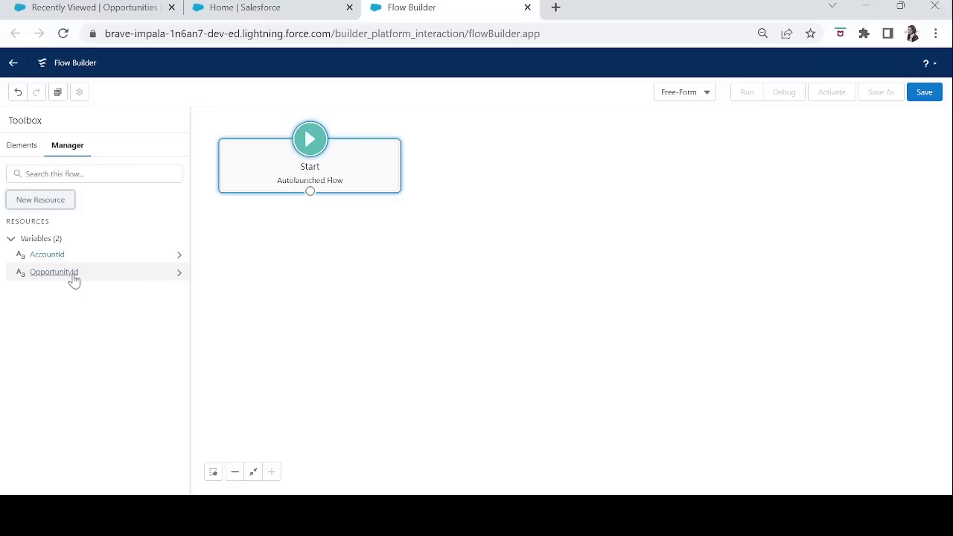
Step: Add a Get Records element to the canvas, labelled Get Opportunity, that retrieves records of the Opportunity object
{"action": "left_click", "coordinate": [24, 148]}
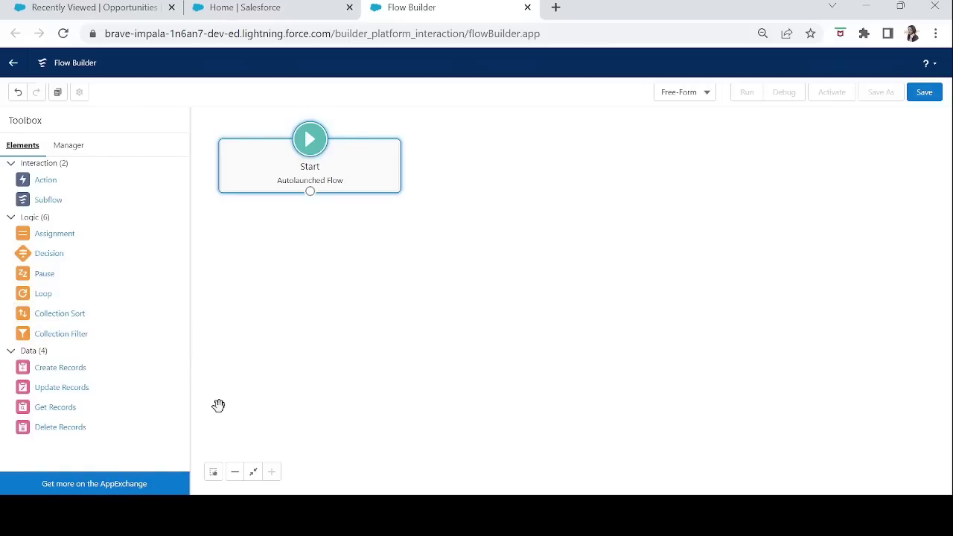
{"action": "left_click_drag", "start_coordinate": [59, 407], "coordinate": [421, 332]}
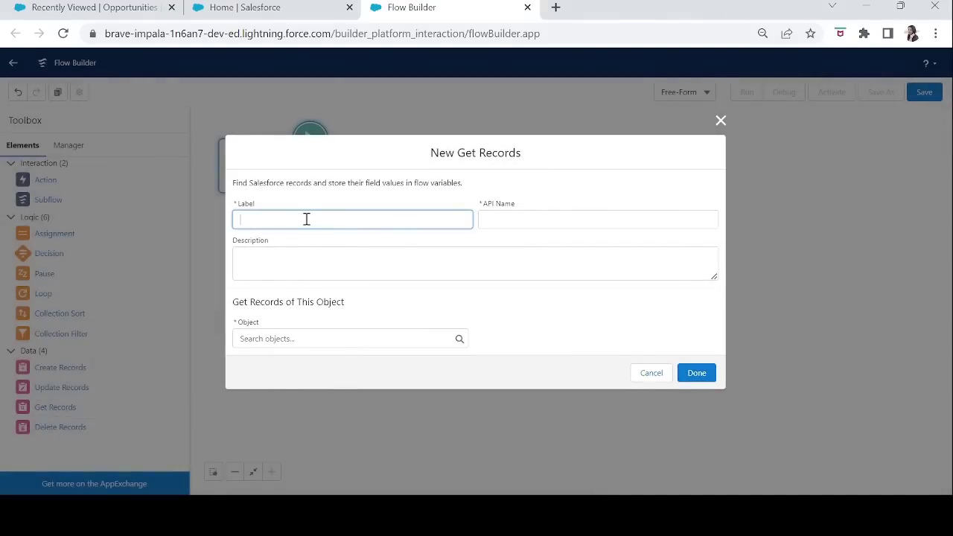
{"action": "type", "text": "Get Opportunity"}
{"action": "key", "text": "Tab"}
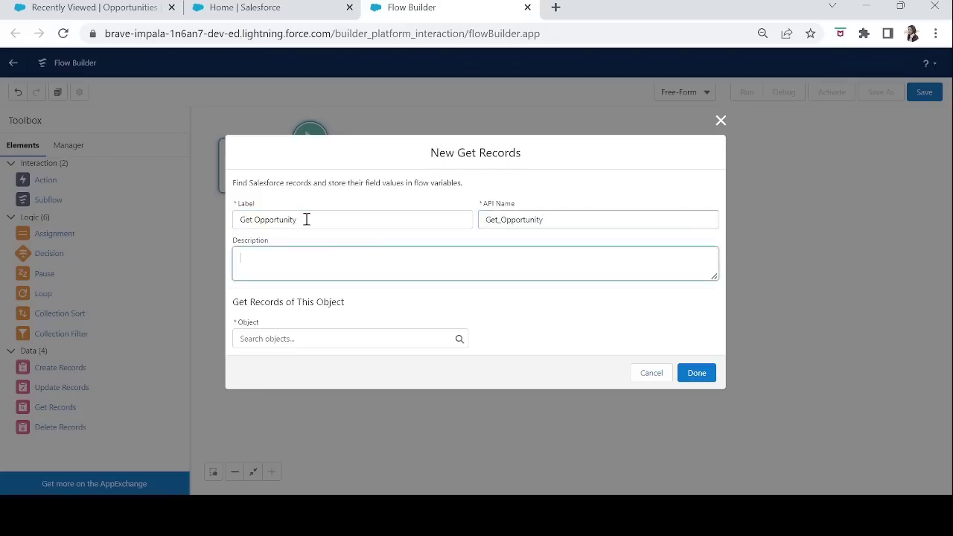
{"action": "left_click", "coordinate": [315, 337]}
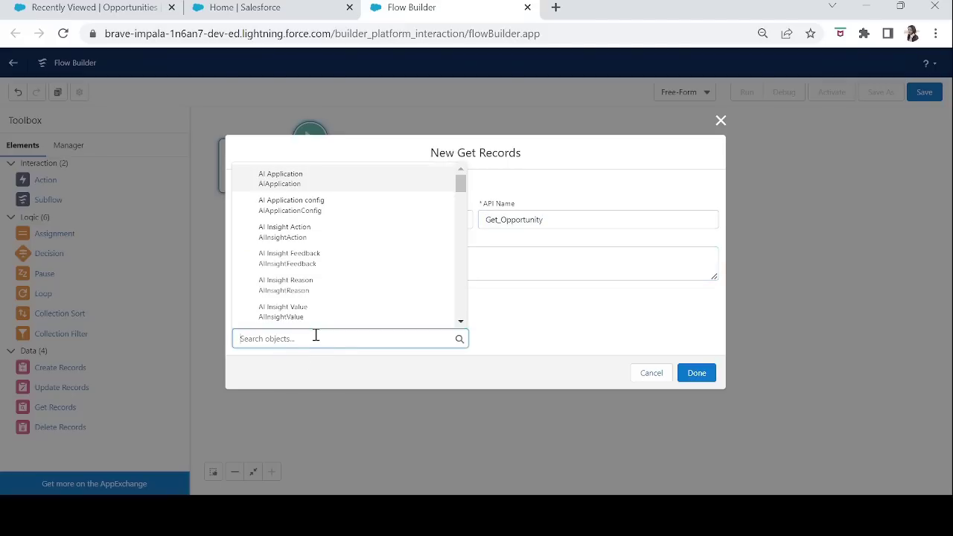
{"action": "type", "text": "Opp"}
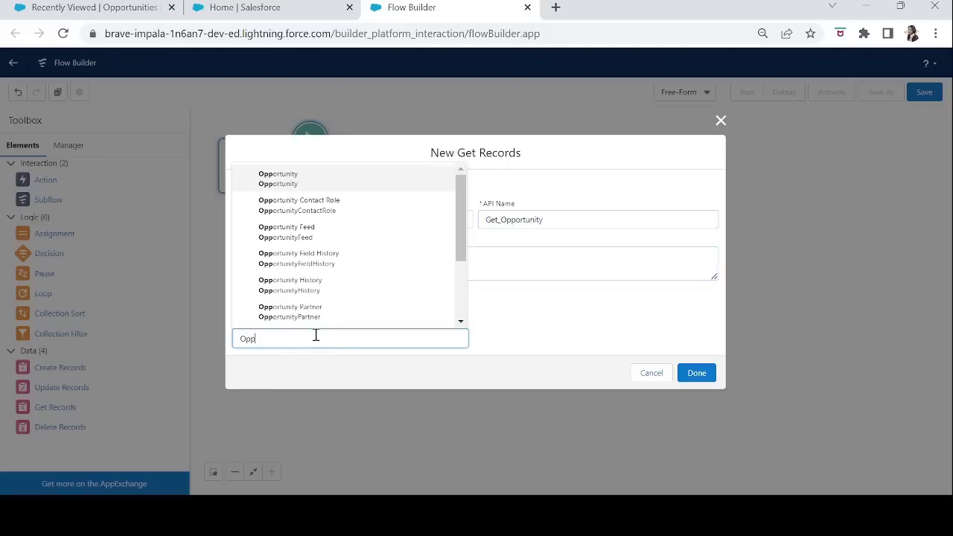
{"action": "left_click", "coordinate": [297, 178]}
Step: Filter the opportunity records where Id equals the OpportunityId variable, and connect the Start element to the finished Get Opportunity element
{"action": "left_click", "coordinate": [320, 396]}
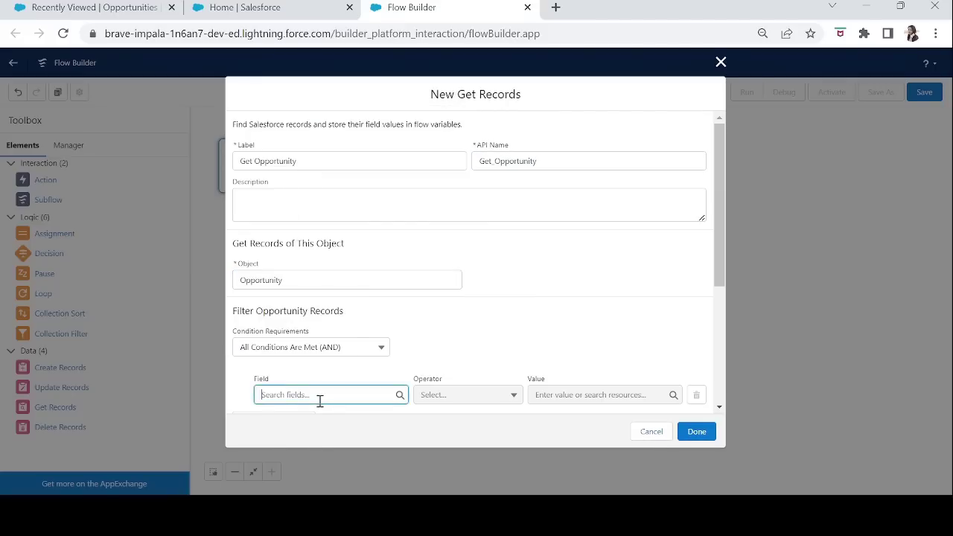
{"action": "type", "text": "Id"}
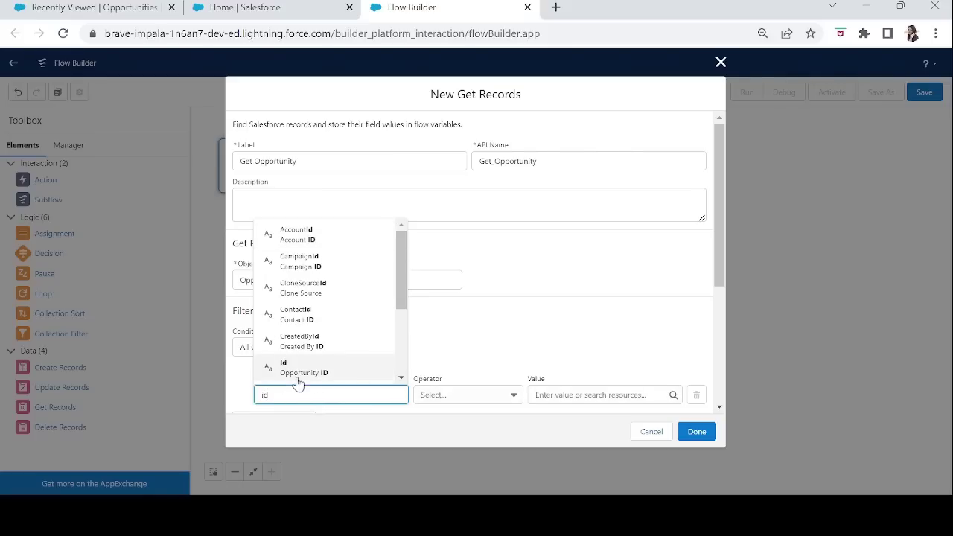
{"action": "left_click", "coordinate": [301, 378]}
{"action": "left_click", "coordinate": [612, 394]}
{"action": "type", "text": "oppo"}
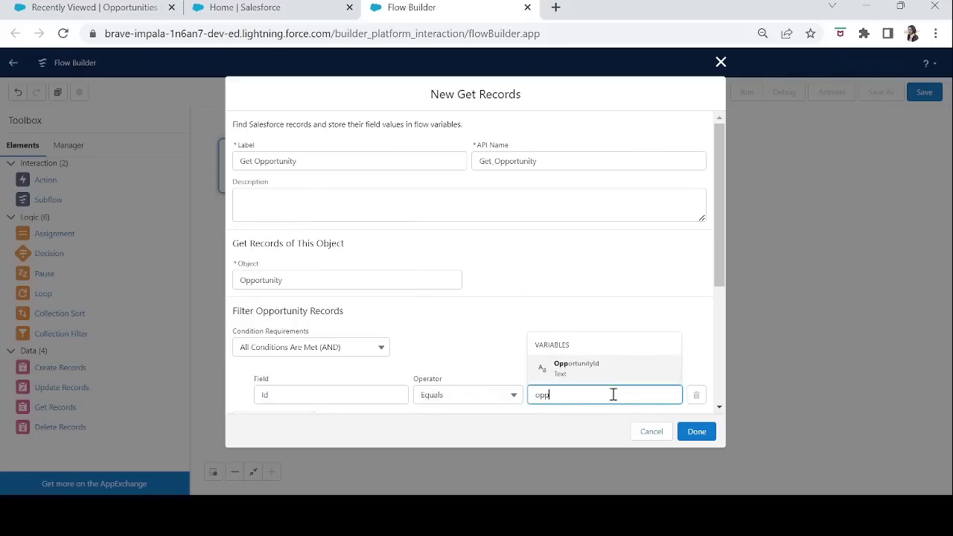
{"action": "left_click", "coordinate": [587, 381]}
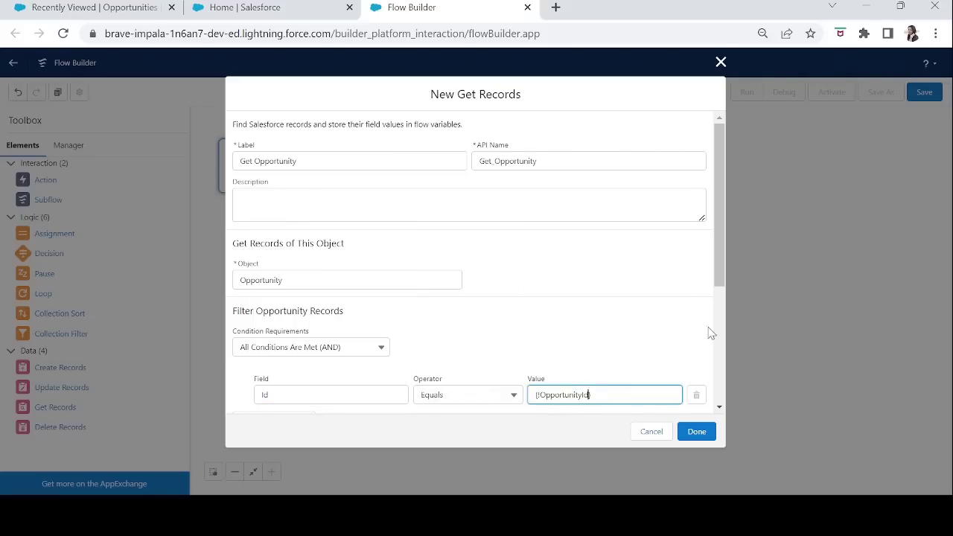
{"action": "left_click_drag", "start_coordinate": [721, 270], "coordinate": [724, 396]}
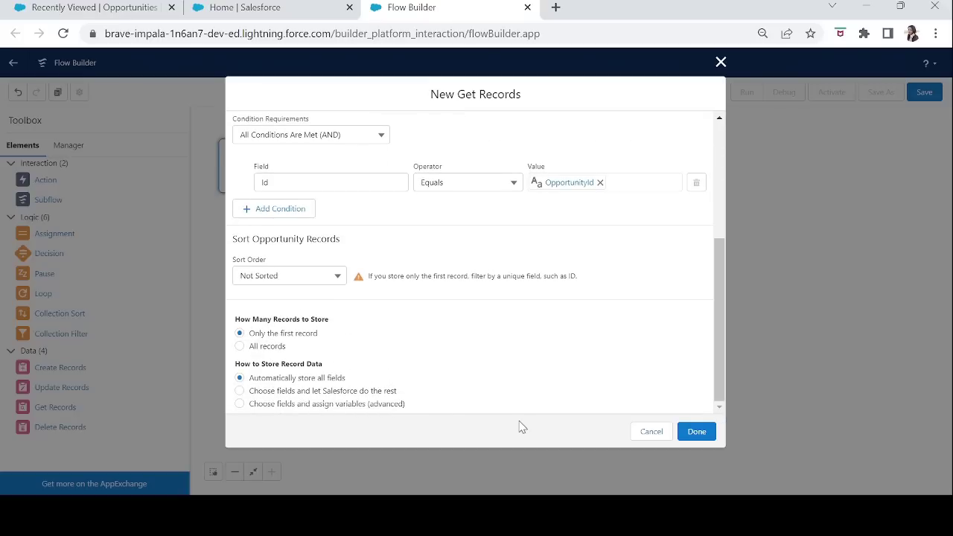
{"action": "left_click", "coordinate": [697, 431]}
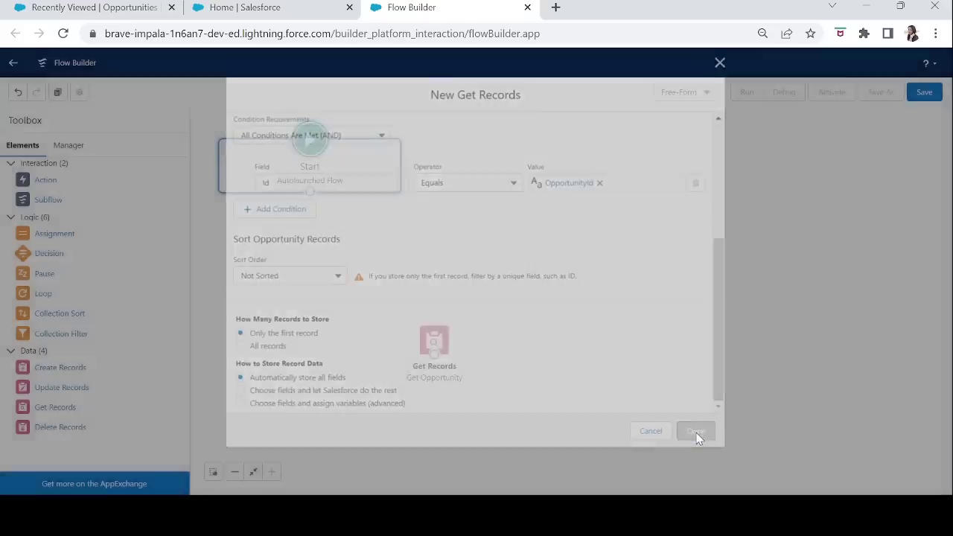
{"action": "left_click_drag", "start_coordinate": [311, 195], "coordinate": [445, 215]}
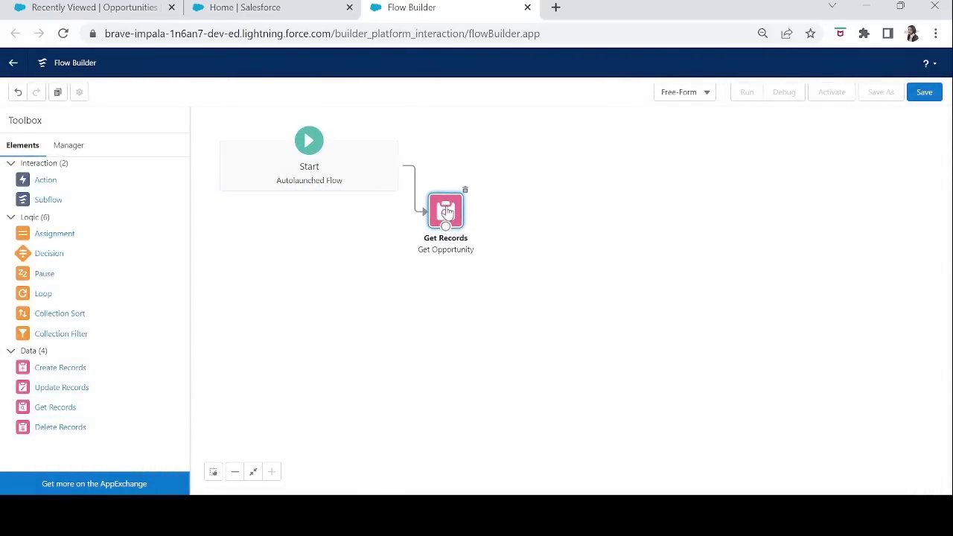
Step: Add a second Get Records element, labelled Get Account, that retrieves records of the Account object
{"action": "left_click_drag", "start_coordinate": [53, 408], "coordinate": [392, 365]}
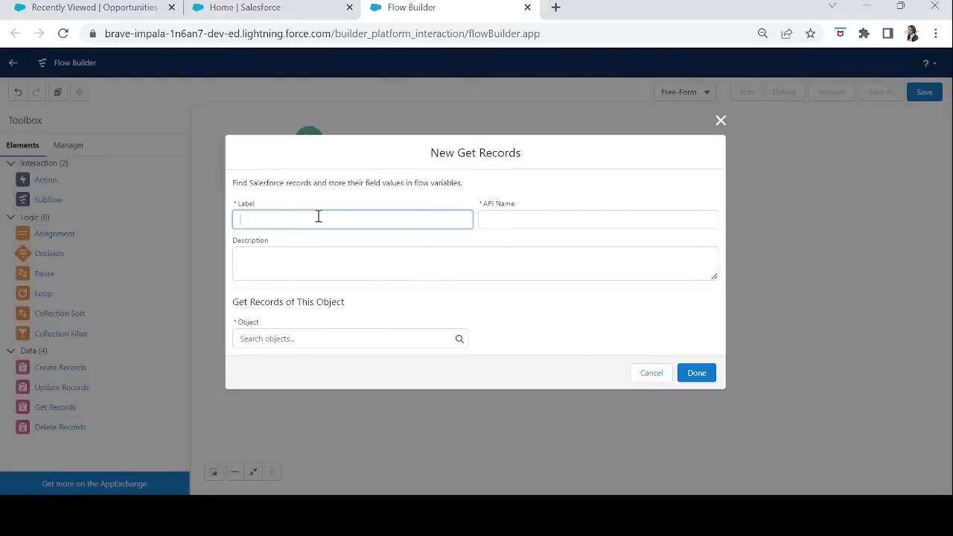
{"action": "type", "text": "Get Account"}
{"action": "key", "text": "Tab"}
{"action": "key", "text": "Tab"}
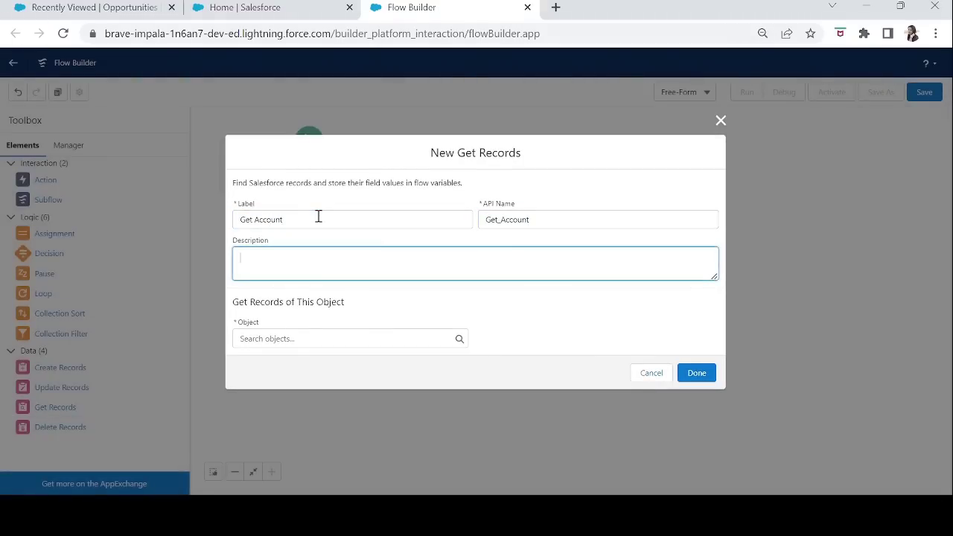
{"action": "left_click", "coordinate": [302, 338]}
{"action": "type", "text": "acc"}
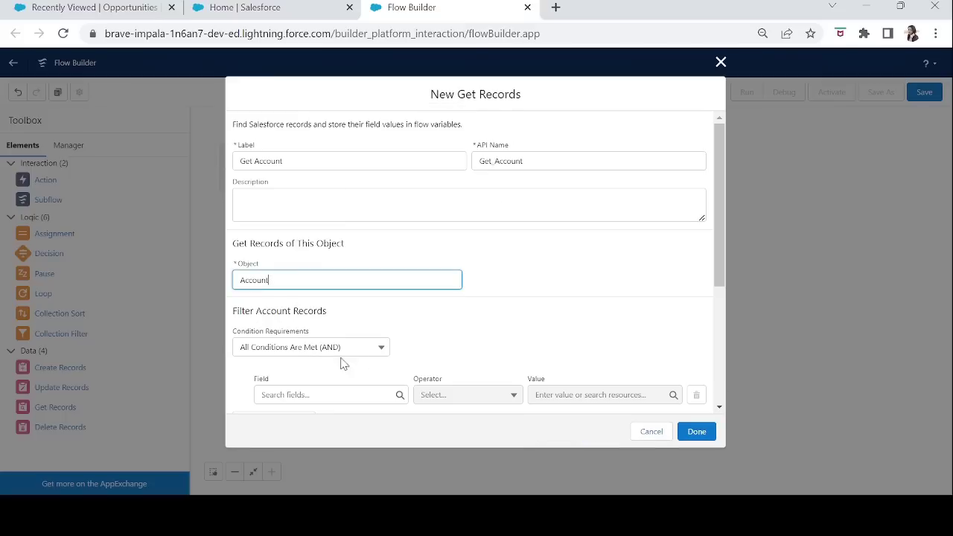
Step: Filter the account records where Id equals the AccountId variable, and connect Get Opportunity to the finished Get Account element
{"action": "left_click", "coordinate": [326, 394]}
{"action": "type", "text": "Id"}
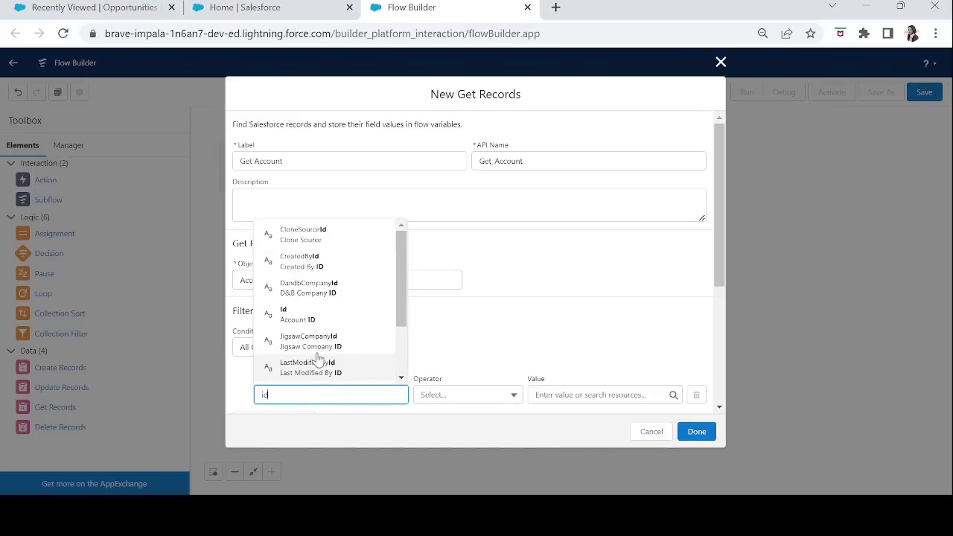
{"action": "left_click", "coordinate": [311, 319]}
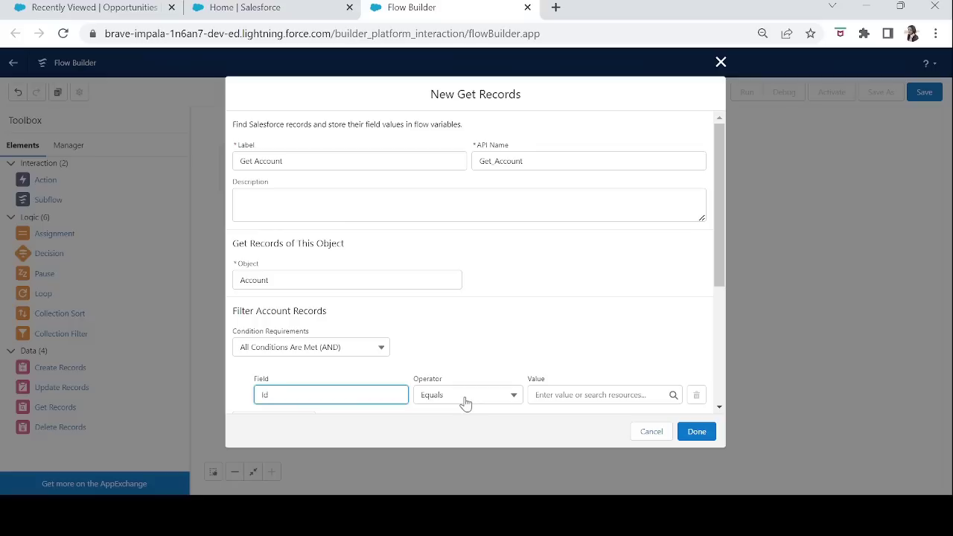
{"action": "left_click", "coordinate": [565, 397]}
{"action": "type", "text": "acc"}
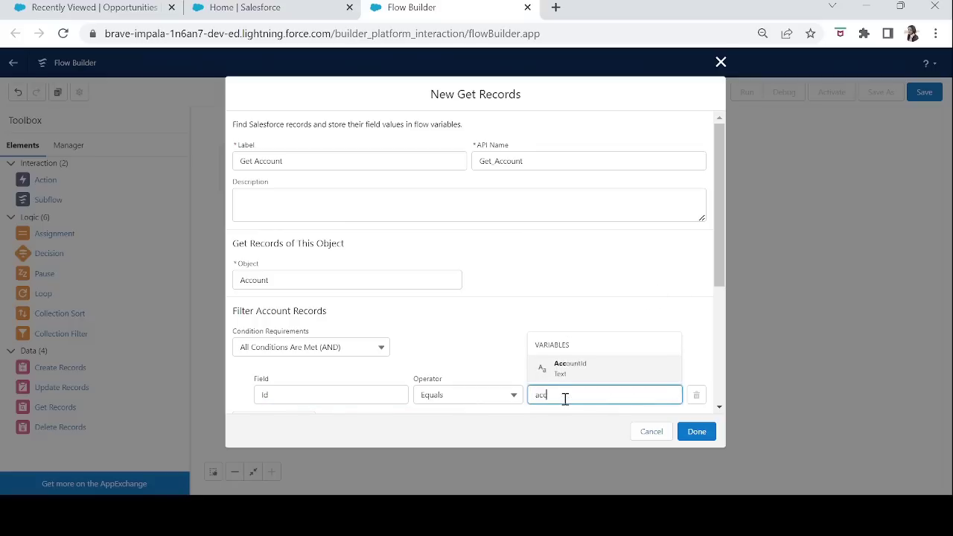
{"action": "left_click", "coordinate": [592, 371]}
{"action": "left_click_drag", "start_coordinate": [721, 268], "coordinate": [725, 405]}
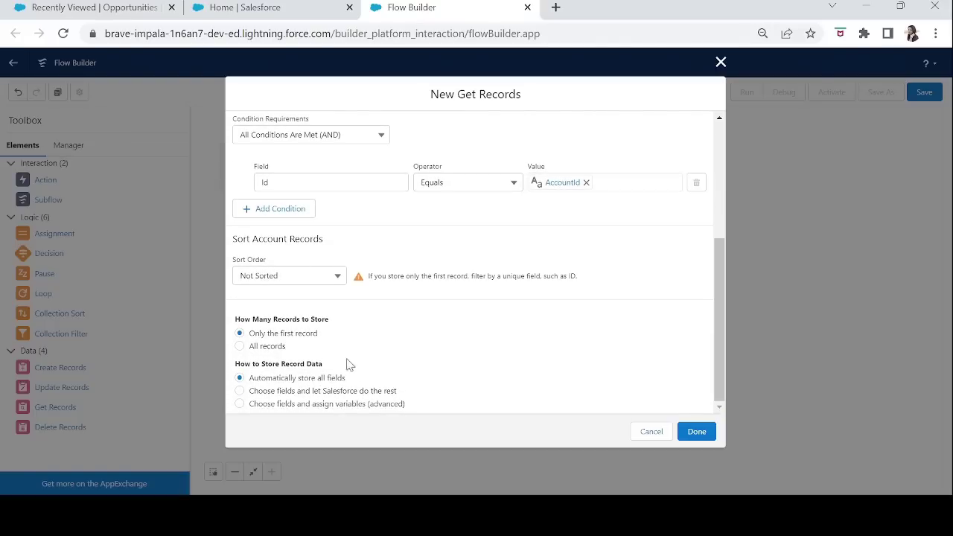
{"action": "left_click", "coordinate": [697, 437]}
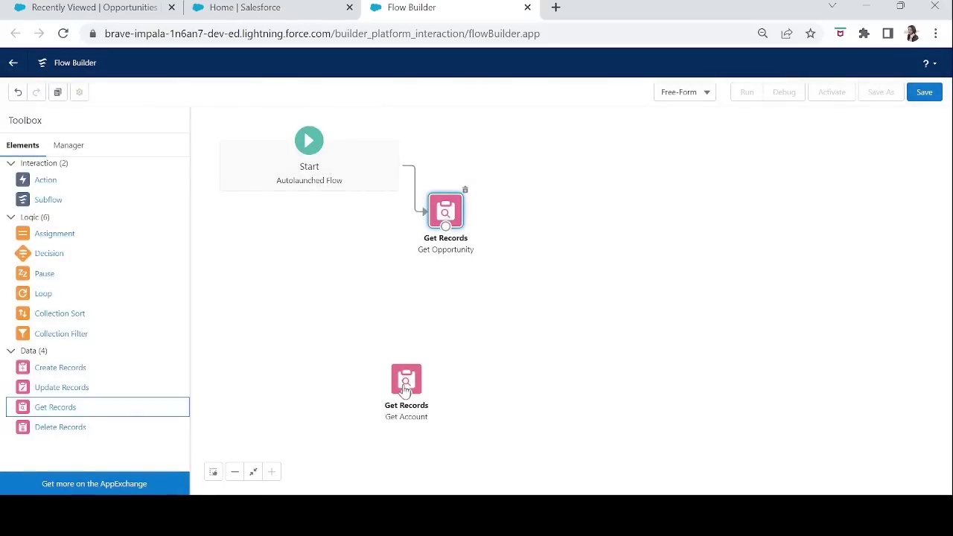
{"action": "left_click_drag", "start_coordinate": [403, 388], "coordinate": [500, 318]}
{"action": "left_click_drag", "start_coordinate": [447, 224], "coordinate": [506, 322]}
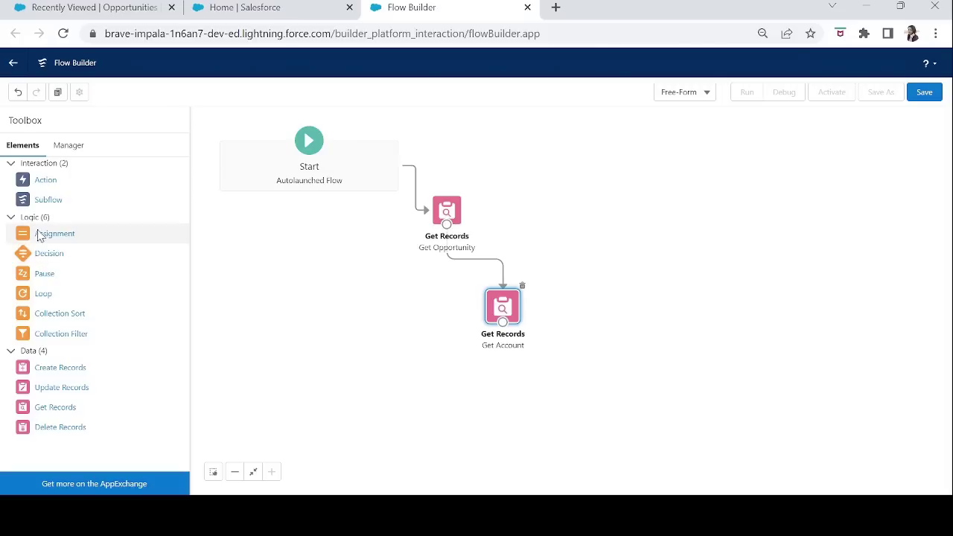
Step: Add a Decision element labelled Checking the Annual Revenue, with its first outcome labelled Revenue more than 2000000
{"action": "left_click_drag", "start_coordinate": [44, 257], "coordinate": [377, 371]}
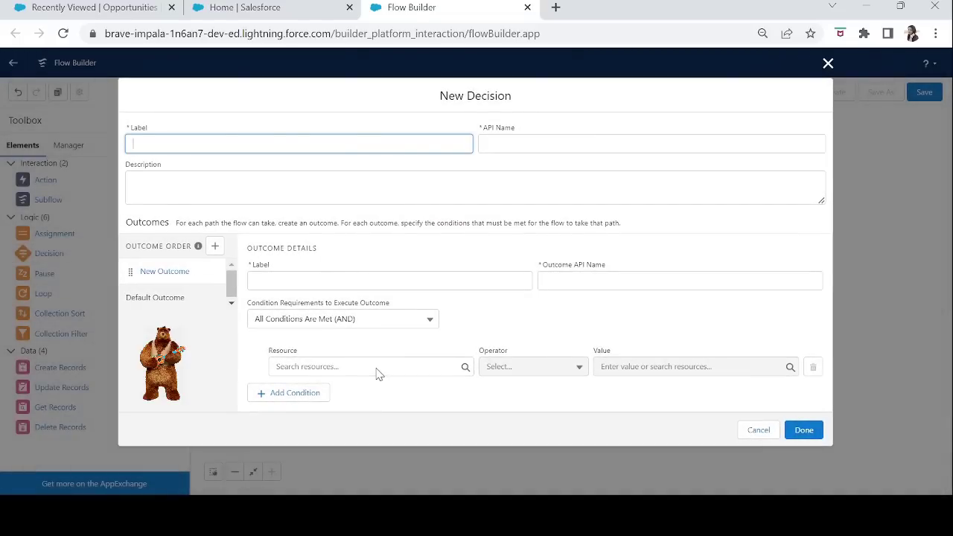
{"action": "type", "text": "Checking the Annual Revenue"}
{"action": "key", "text": "Tab"}
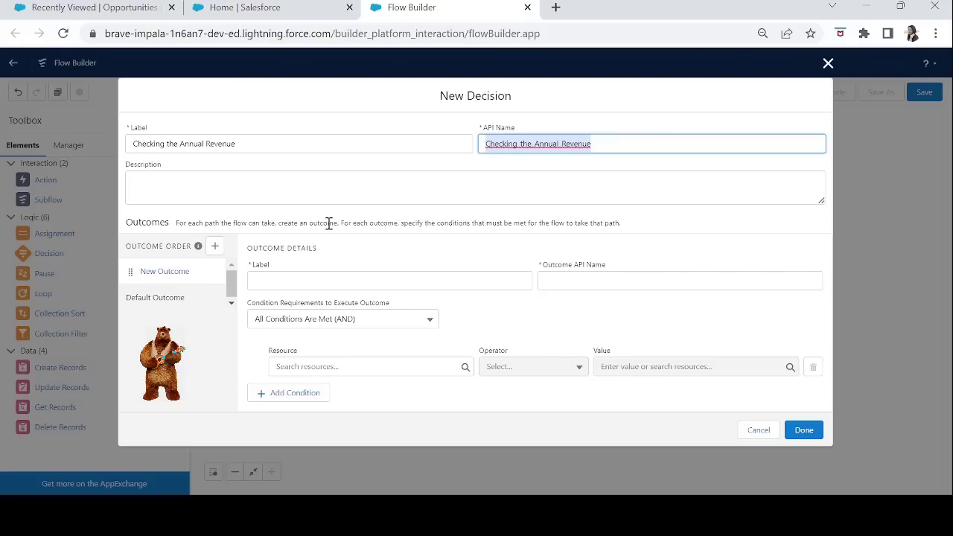
{"action": "left_click", "coordinate": [305, 281]}
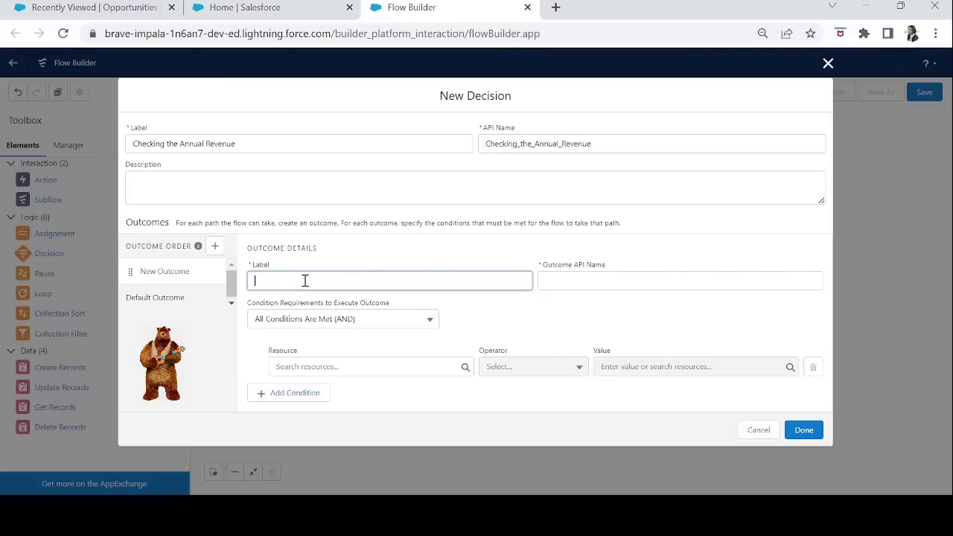
{"action": "type", "text": "Revenue more than 2000000"}
{"action": "key", "text": "Tab"}
Step: Set the first outcome's condition to Annual Revenue of the account from Get_Account, Greater Than 2000000
{"action": "left_click", "coordinate": [346, 365]}
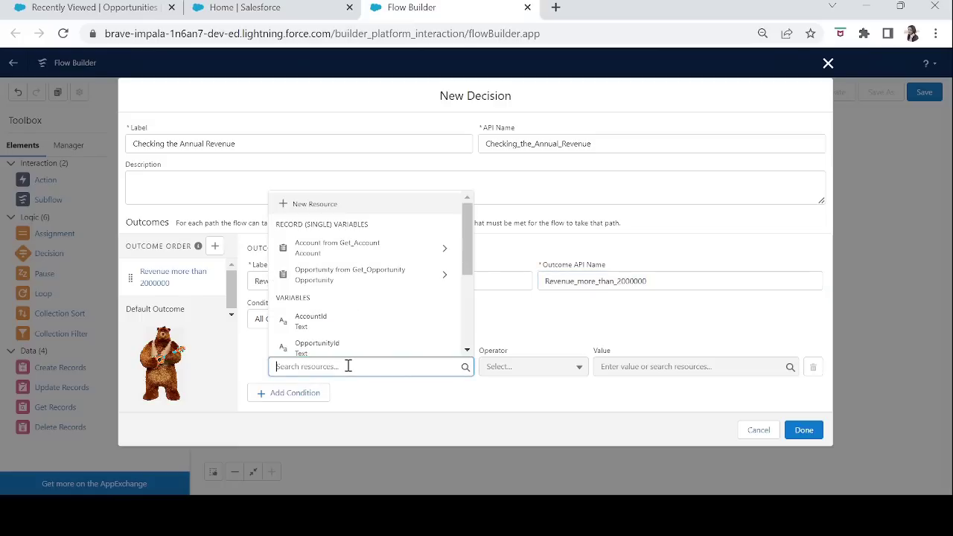
{"action": "type", "text": "acc"}
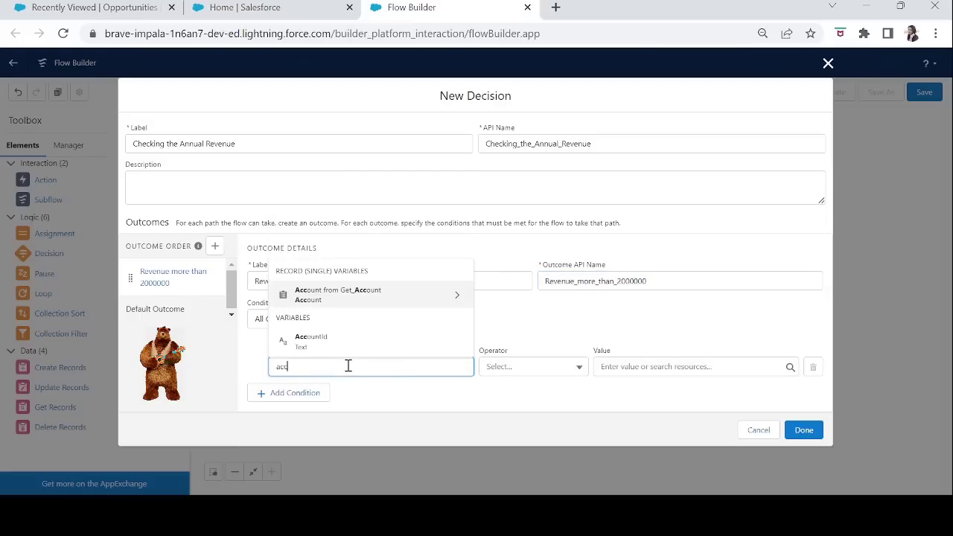
{"action": "left_click", "coordinate": [412, 299]}
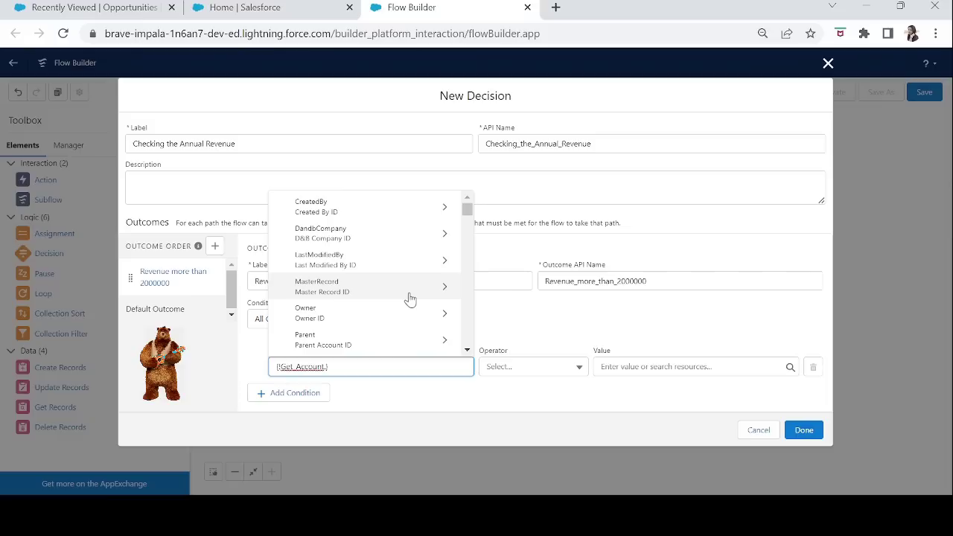
{"action": "type", "text": "ann"}
{"action": "left_click", "coordinate": [369, 291]}
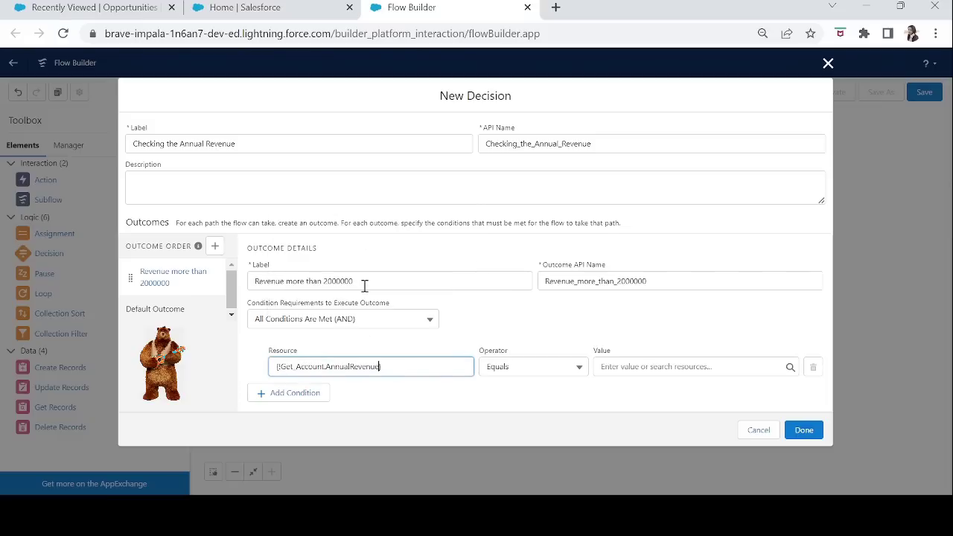
{"action": "left_click", "coordinate": [546, 377]}
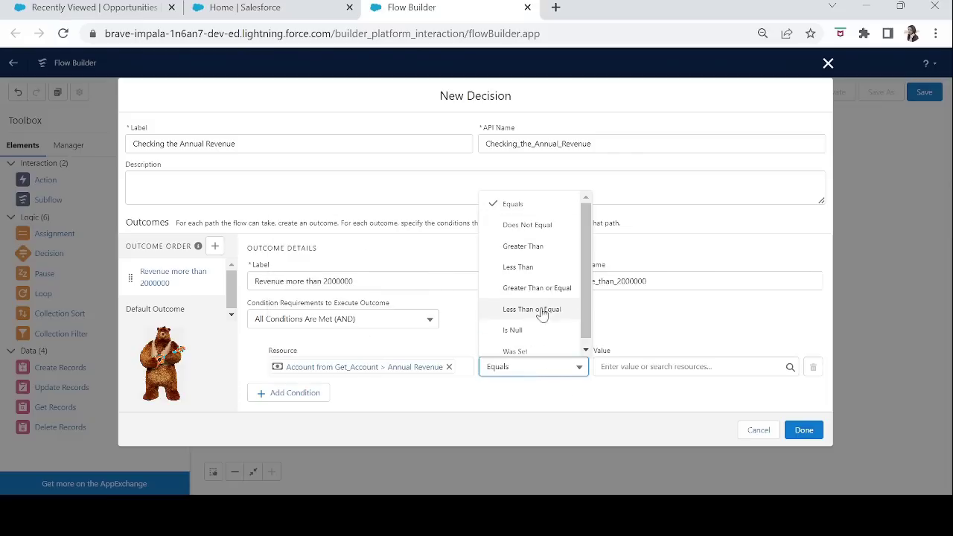
{"action": "left_click", "coordinate": [535, 248]}
{"action": "left_click", "coordinate": [643, 366]}
{"action": "type", "text": "20"}
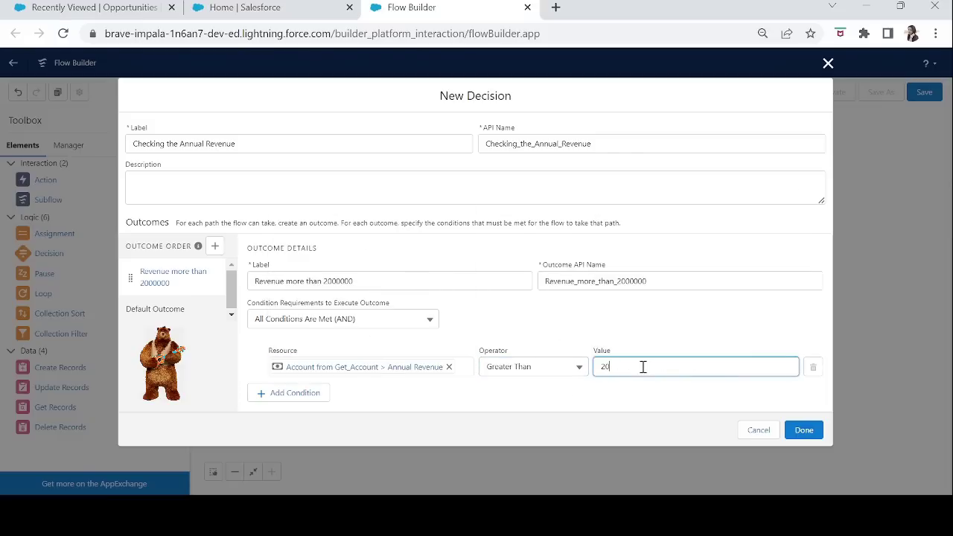
{"action": "type", "text": "00000"}
{"action": "left_click", "coordinate": [543, 335]}
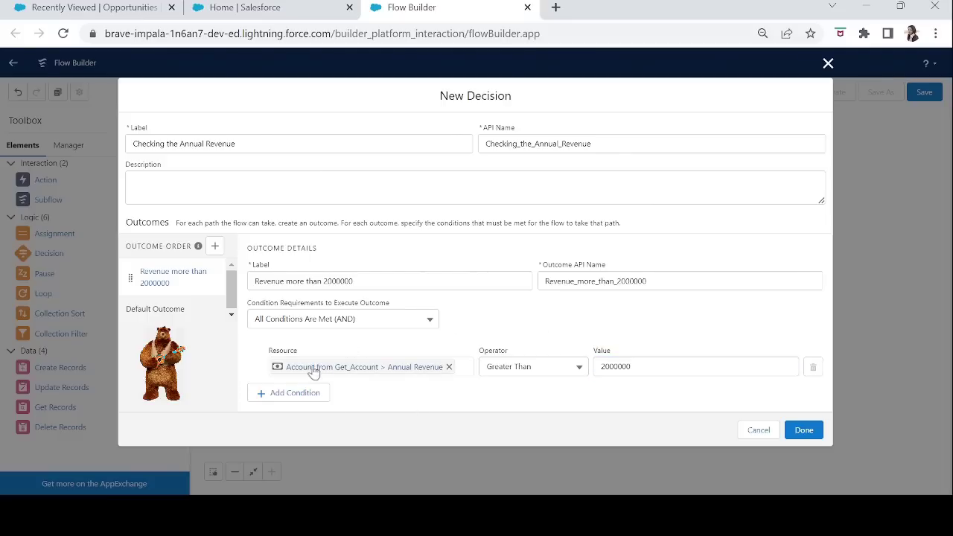
Step: Add a second outcome to the decision, labelled Revenue greater than 100000 and less than equal to 500000
{"action": "left_click", "coordinate": [215, 246]}
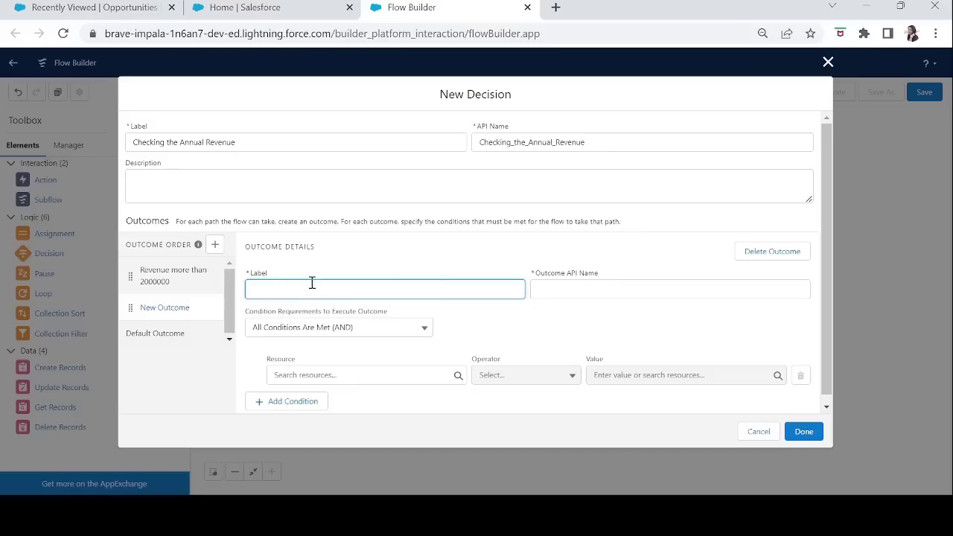
{"action": "type", "text": "Revenue greater than 100000 and less than equal "}
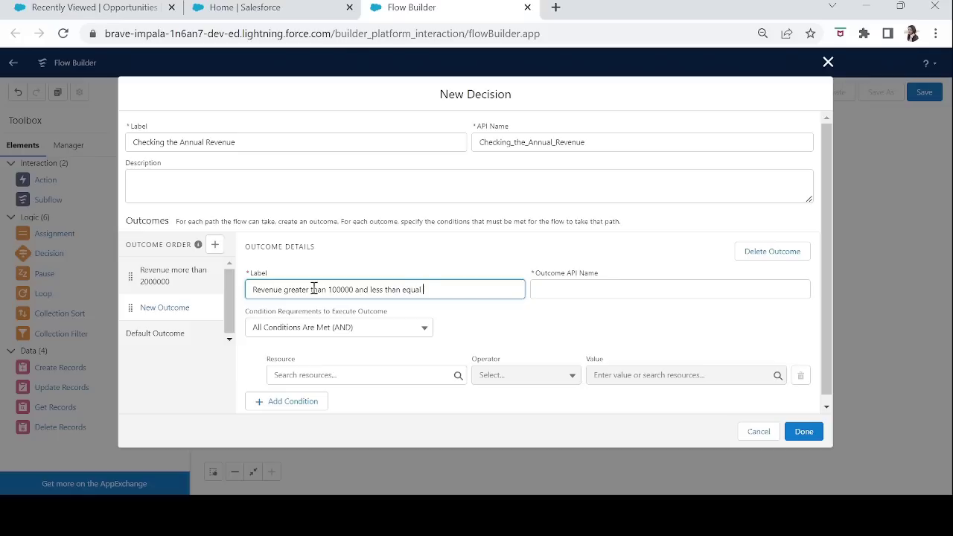
{"action": "type", "text": "to 500000"}
{"action": "key", "text": "Tab"}
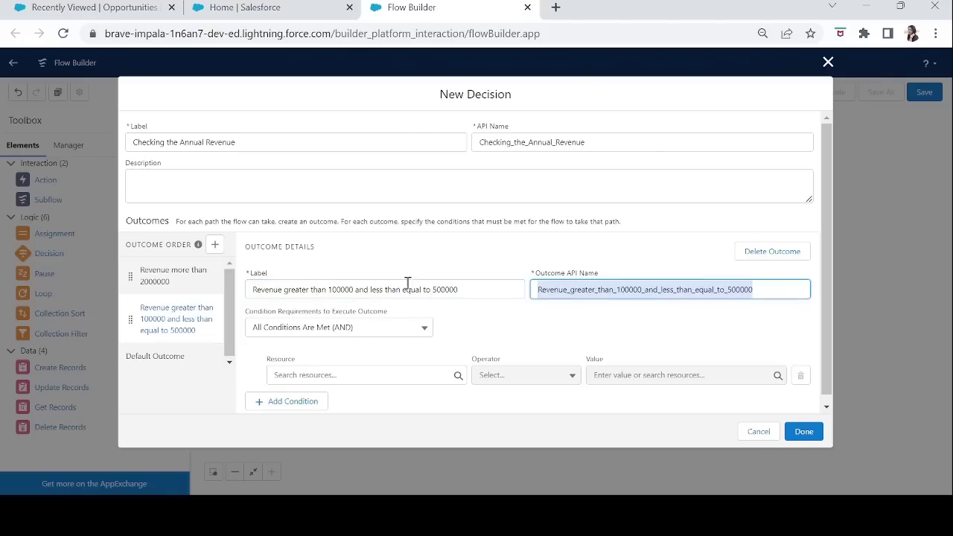
Step: Set the second outcome's first condition to Annual Revenue of the account from Get_Account, Greater Than 100000
{"action": "left_click", "coordinate": [335, 374]}
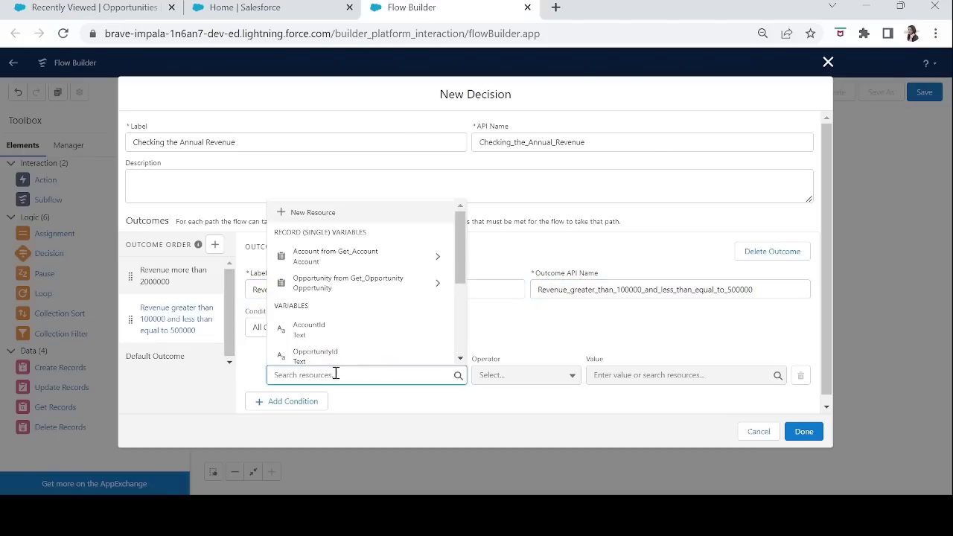
{"action": "left_click", "coordinate": [393, 257]}
{"action": "type", "text": "ann"}
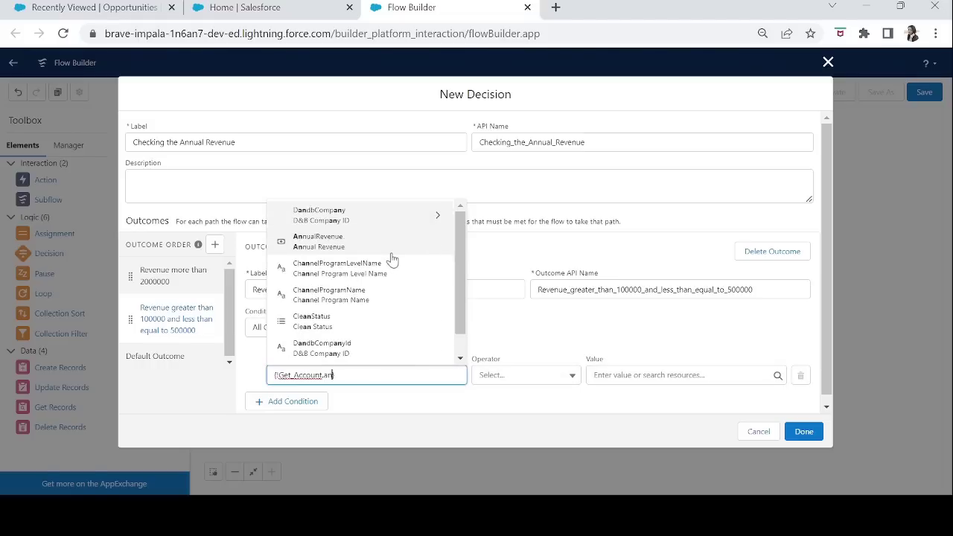
{"action": "left_click", "coordinate": [334, 300]}
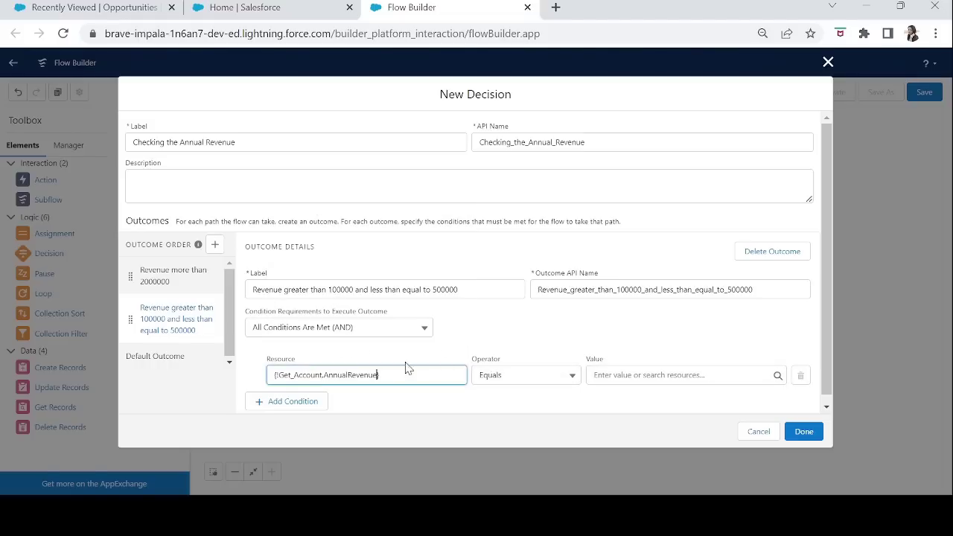
{"action": "left_click", "coordinate": [523, 375]}
{"action": "left_click", "coordinate": [523, 253]}
{"action": "left_click", "coordinate": [617, 375]}
{"action": "type", "text": "100000"}
Step: Add another condition to the second outcome requiring the Get_Account Annual Revenue to be Less Than or Equal to 500000
{"action": "left_click", "coordinate": [318, 400]}
{"action": "left_click", "coordinate": [341, 408]}
{"action": "type", "text": "an"}
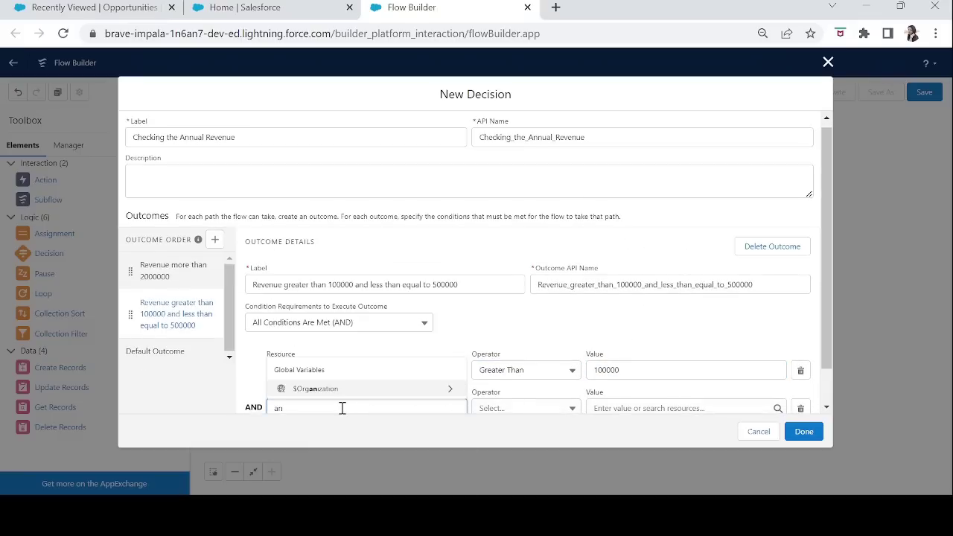
{"action": "key", "text": "BackSpace"}
{"action": "type", "text": "c"}
{"action": "left_click", "coordinate": [405, 341]}
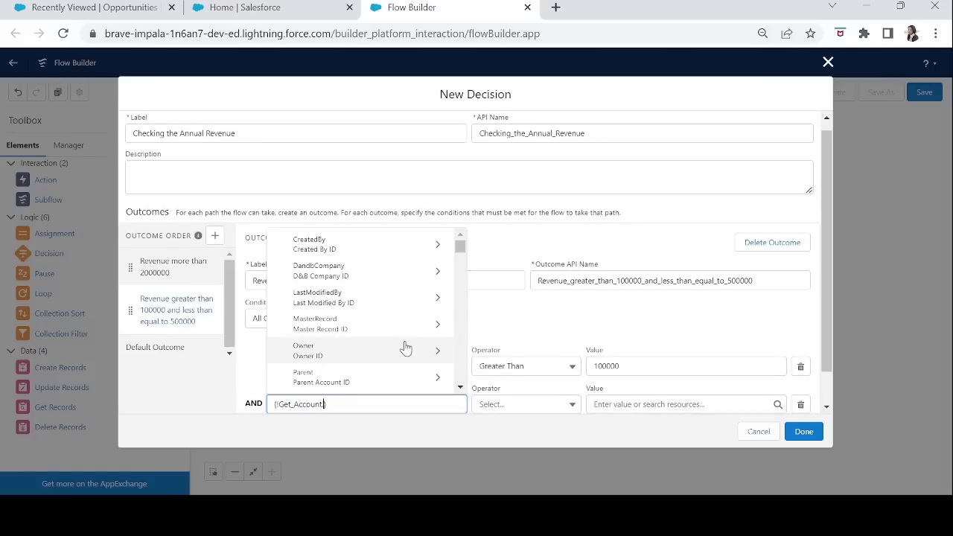
{"action": "type", "text": "ann"}
{"action": "left_click", "coordinate": [350, 327]}
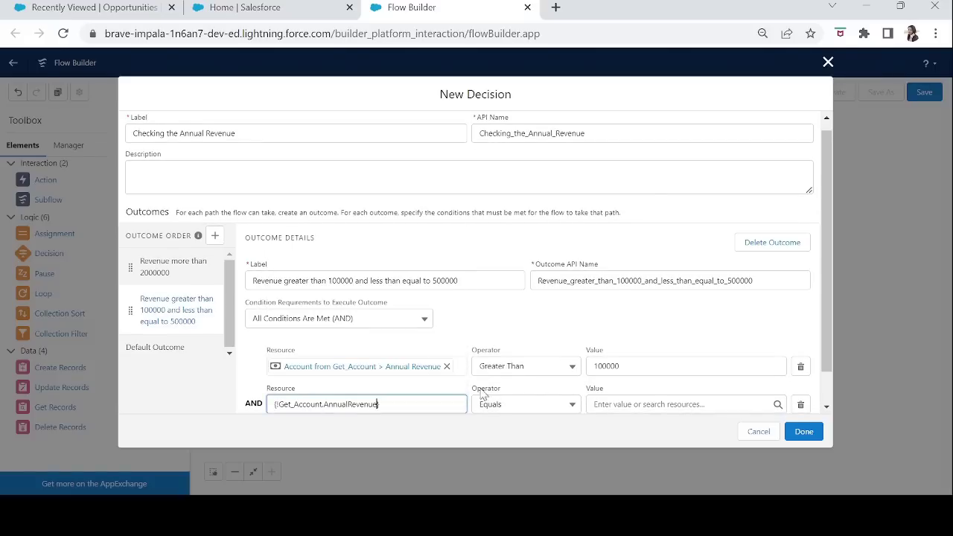
{"action": "left_click", "coordinate": [495, 404]}
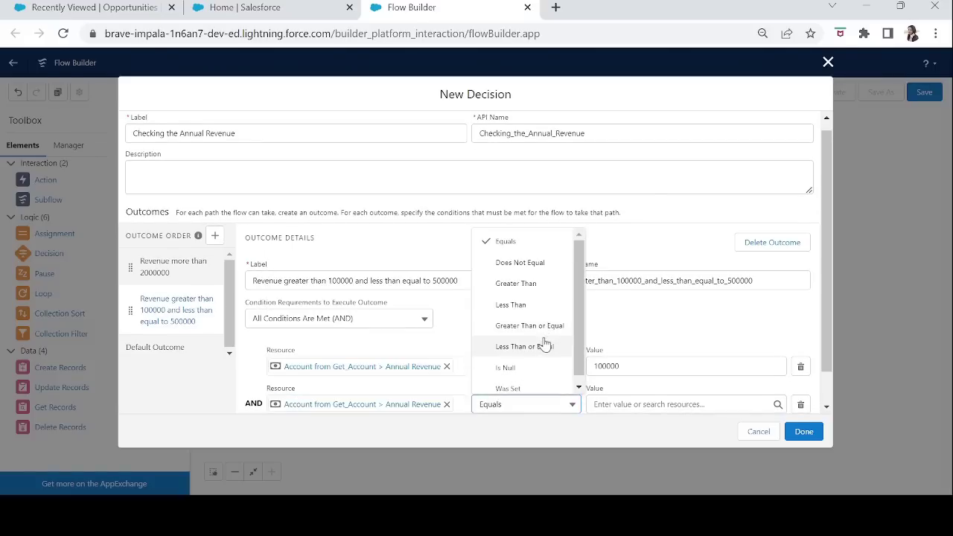
{"action": "left_click", "coordinate": [544, 346]}
{"action": "left_click", "coordinate": [621, 404]}
{"action": "type", "text": "500000"}
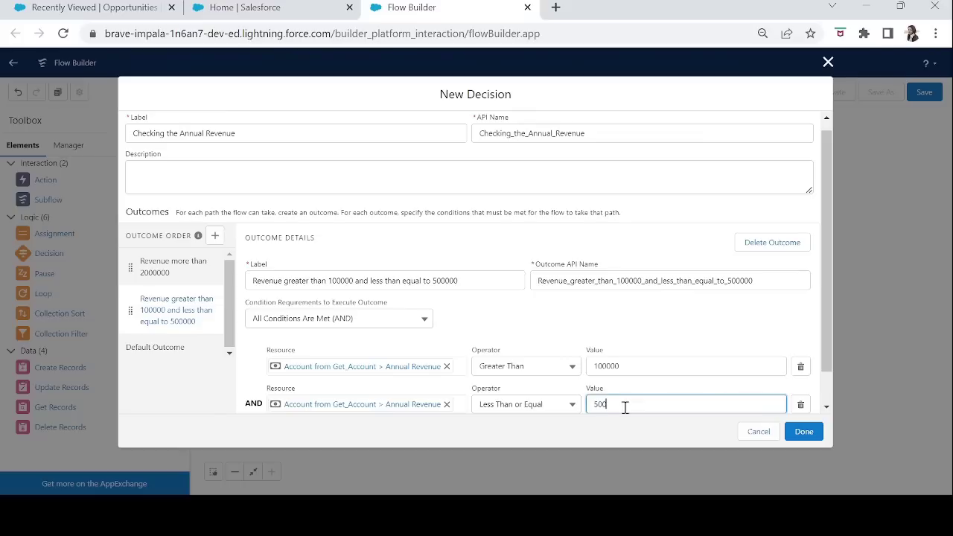
{"action": "left_click", "coordinate": [699, 335]}
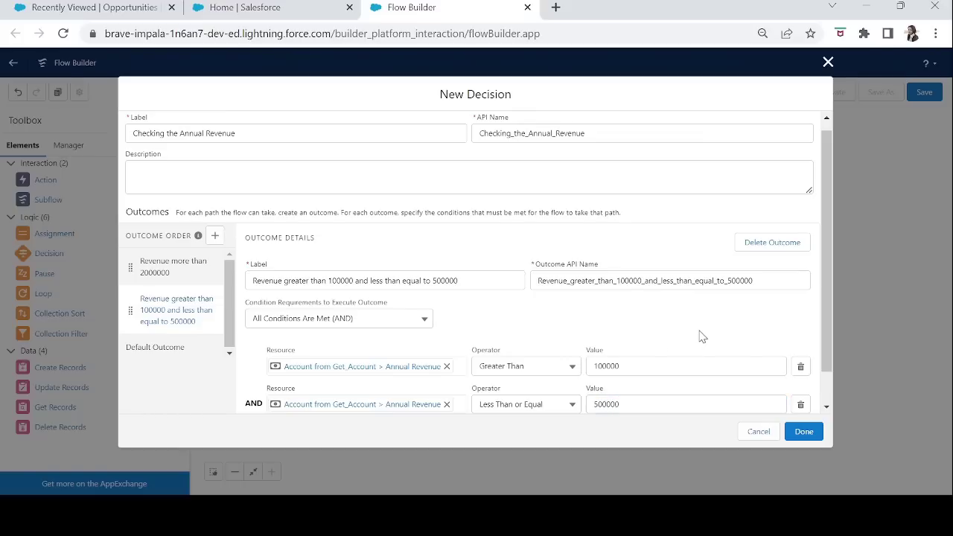
{"action": "scroll", "coordinate": [830, 349], "scroll_direction": "down", "scroll_amount": 2}
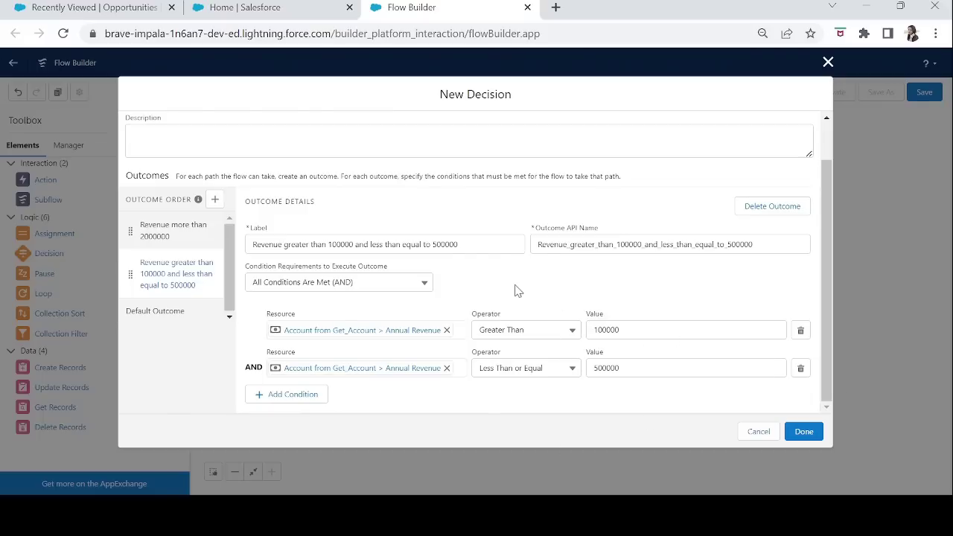
Step: Finish the Decision element, place it beside Get Account on the canvas, and connect Get Account to it
{"action": "left_click", "coordinate": [804, 433]}
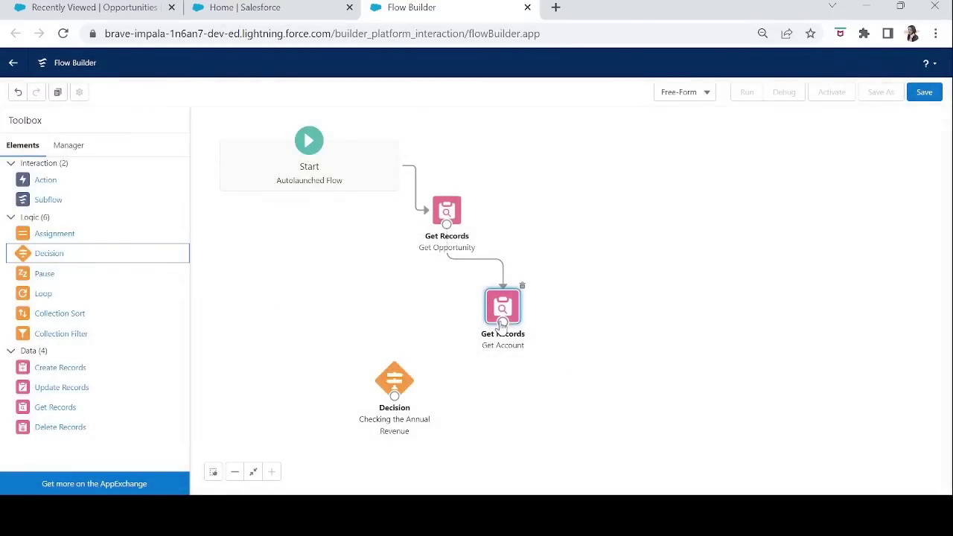
{"action": "left_click_drag", "start_coordinate": [394, 380], "coordinate": [591, 336]}
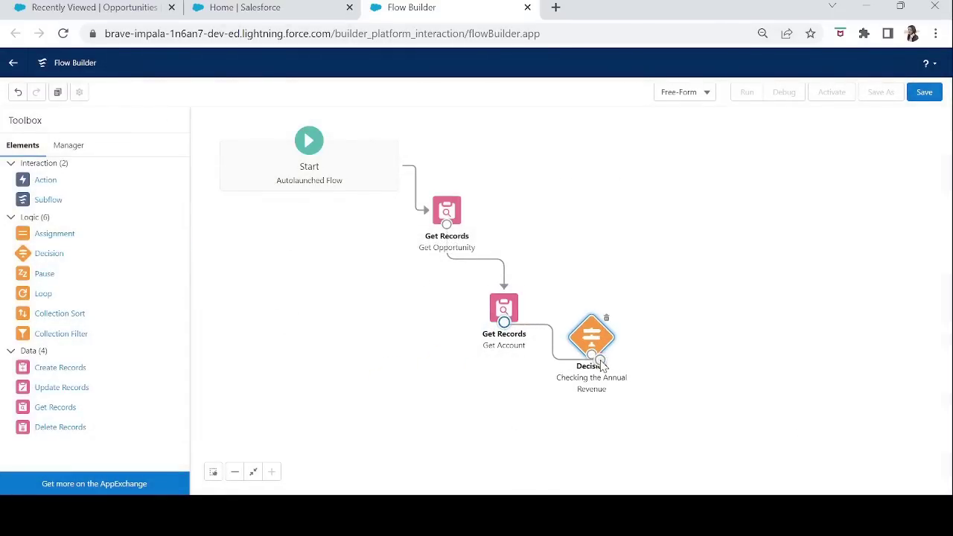
{"action": "mouse_move", "coordinate": [504, 321]}
{"action": "left_mouse_down"}
{"action": "mouse_move", "coordinate": [576, 338]}
{"action": "mouse_move", "coordinate": [591, 362]}
{"action": "left_mouse_up"}
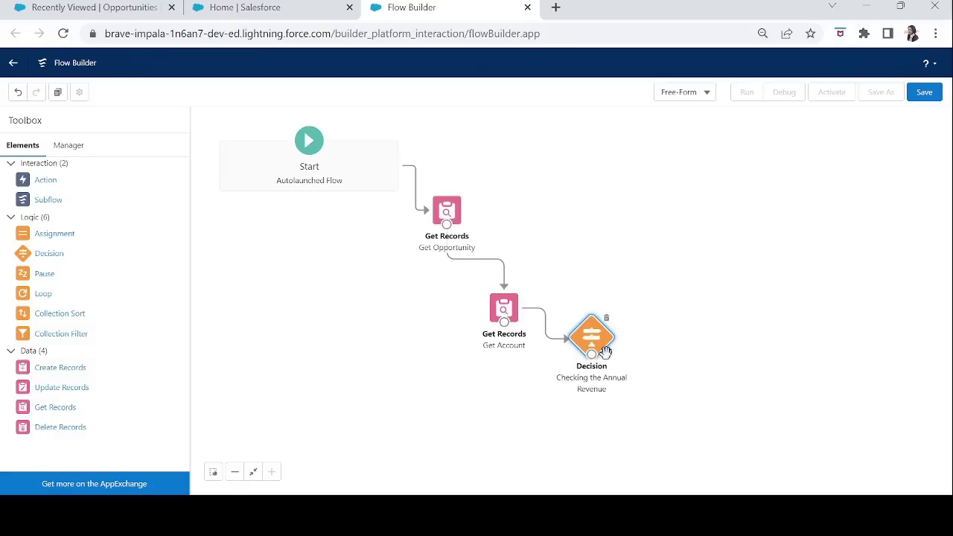
Step: Add an Assignment element near the decision, labelled Assign 10% Discount
{"action": "left_click_drag", "start_coordinate": [55, 237], "coordinate": [656, 276]}
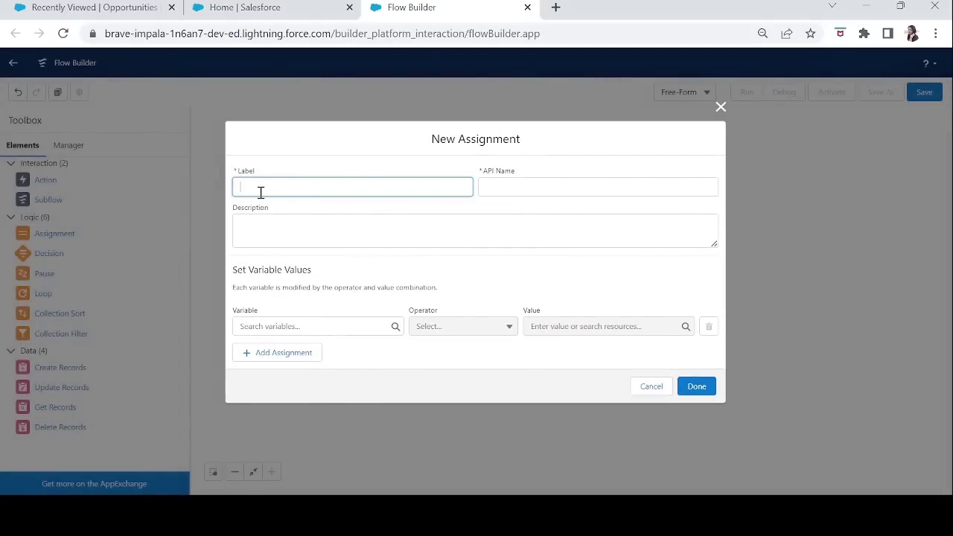
{"action": "type", "text": "Assign"}
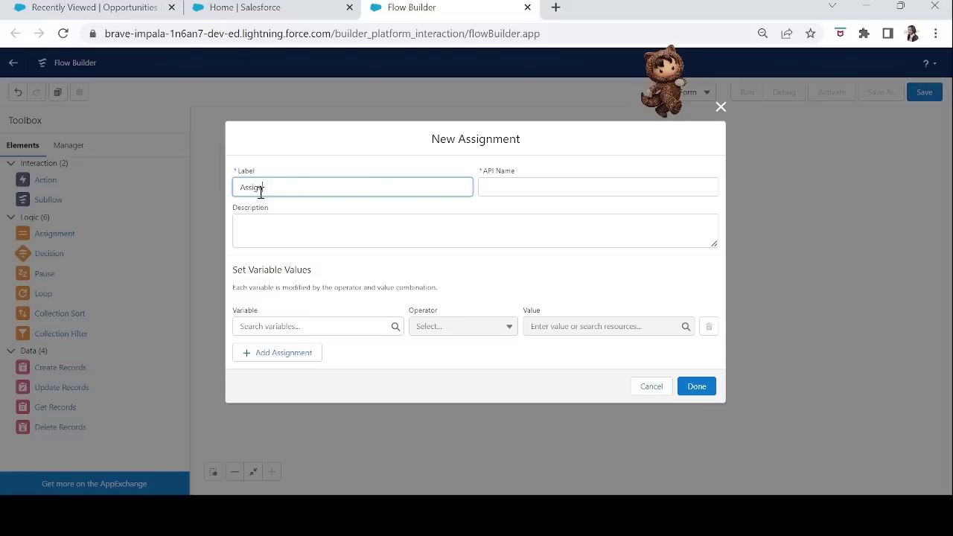
{"action": "type", "text": " 10% Discount"}
{"action": "key", "text": "Tab"}
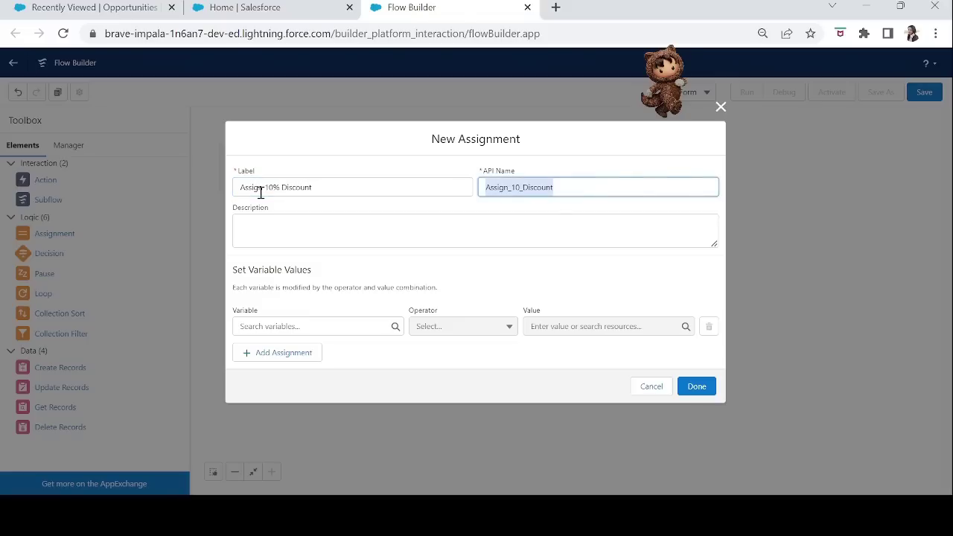
Step: Set the Get_Opportunity Discount Percent to Equals 10 in Assign 10% Discount, finish the element, and place it above the decision
{"action": "left_click", "coordinate": [269, 330]}
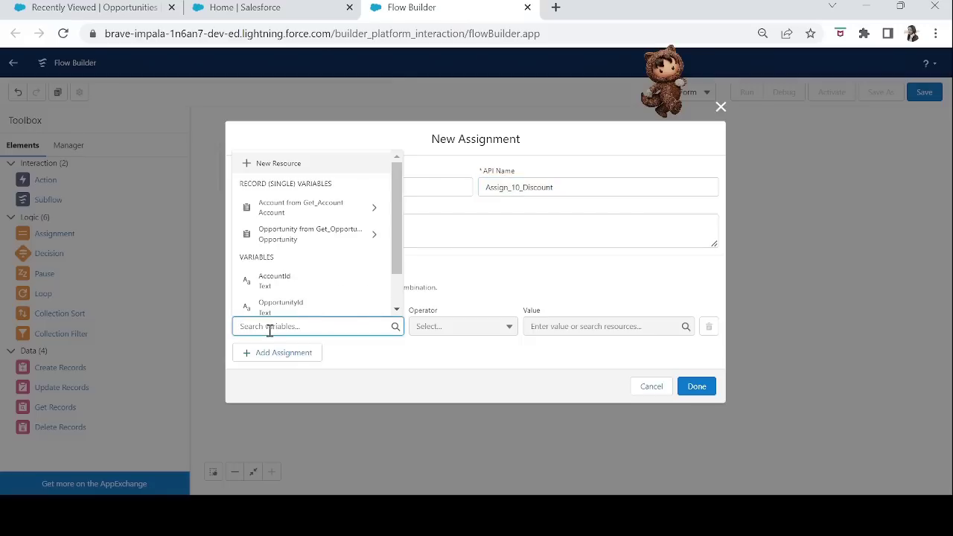
{"action": "type", "text": "get"}
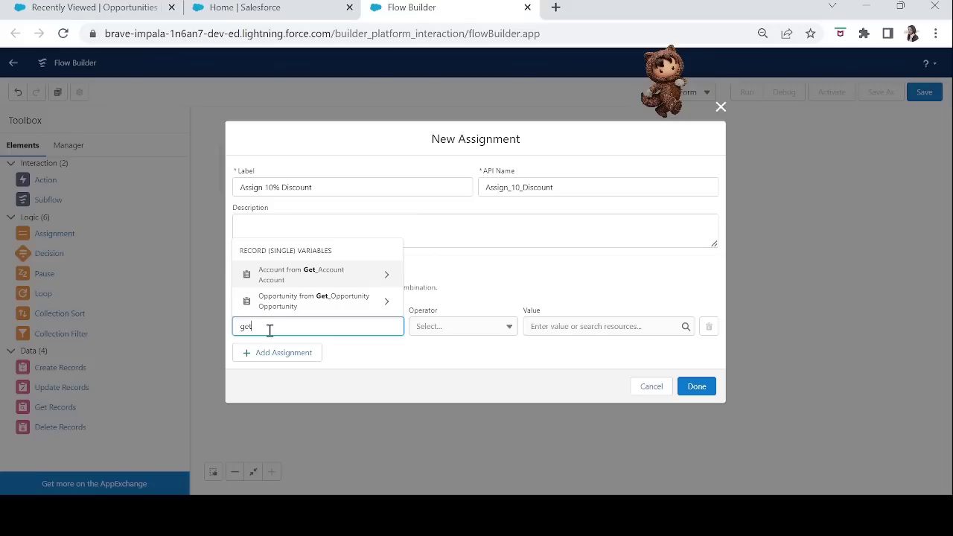
{"action": "left_click", "coordinate": [331, 312]}
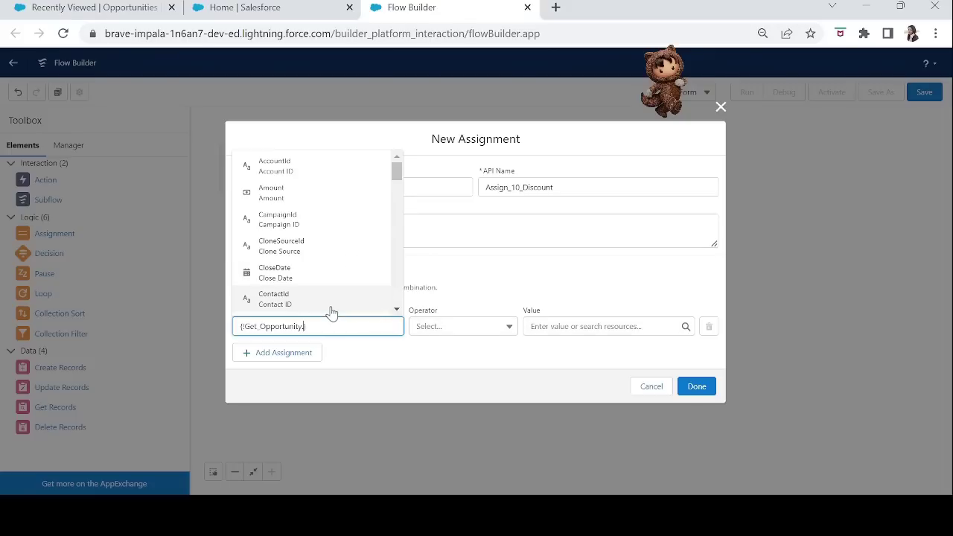
{"action": "type", "text": "dis"}
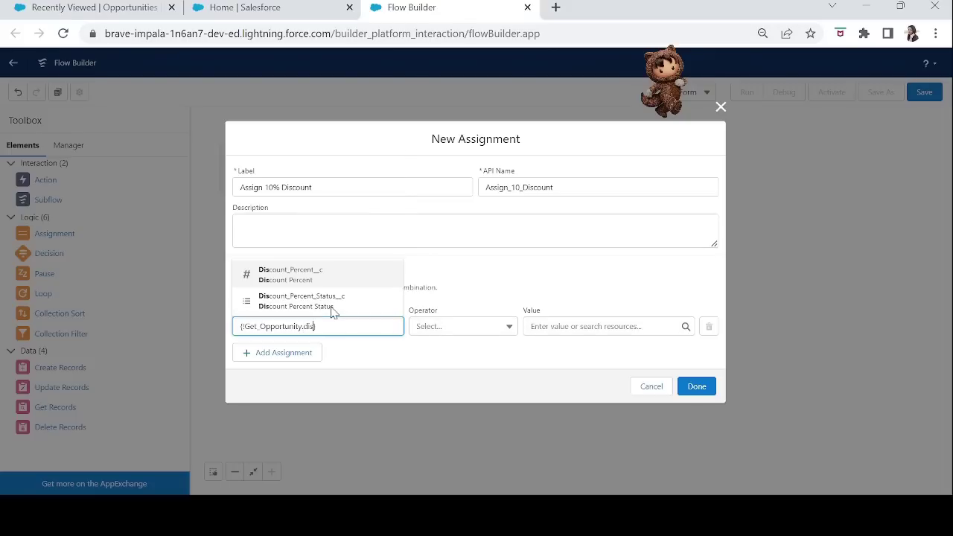
{"action": "left_click", "coordinate": [291, 276]}
{"action": "left_click", "coordinate": [567, 326]}
{"action": "type", "text": "10"}
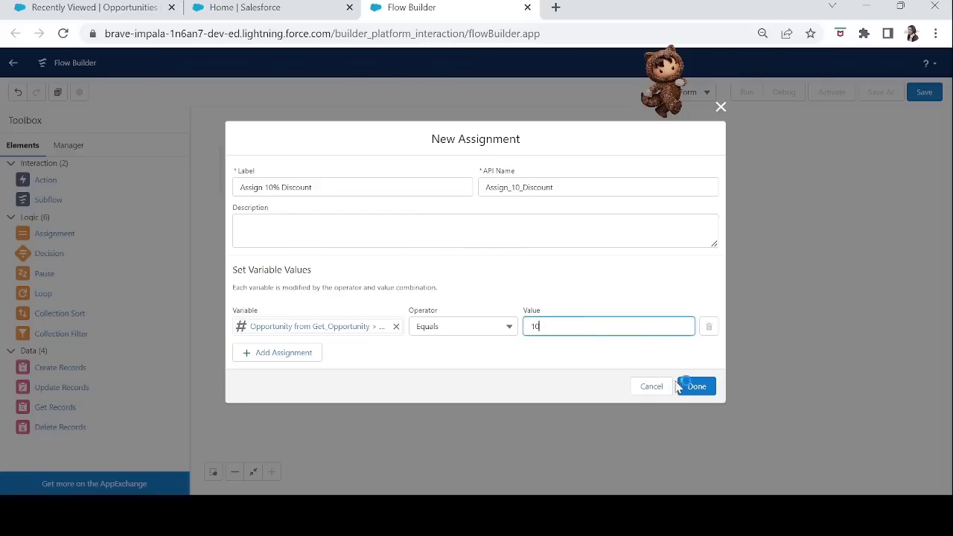
{"action": "left_click", "coordinate": [698, 387]}
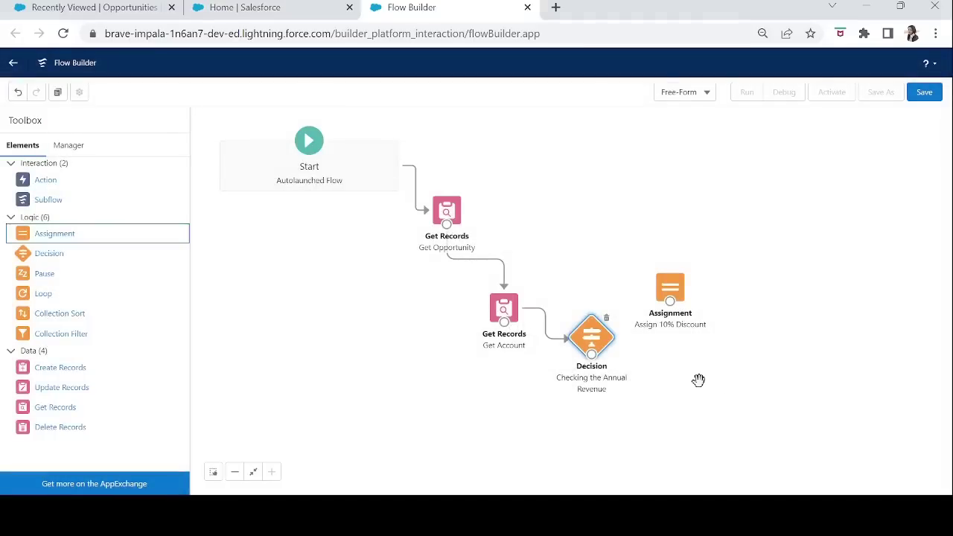
{"action": "left_click_drag", "start_coordinate": [677, 296], "coordinate": [690, 257]}
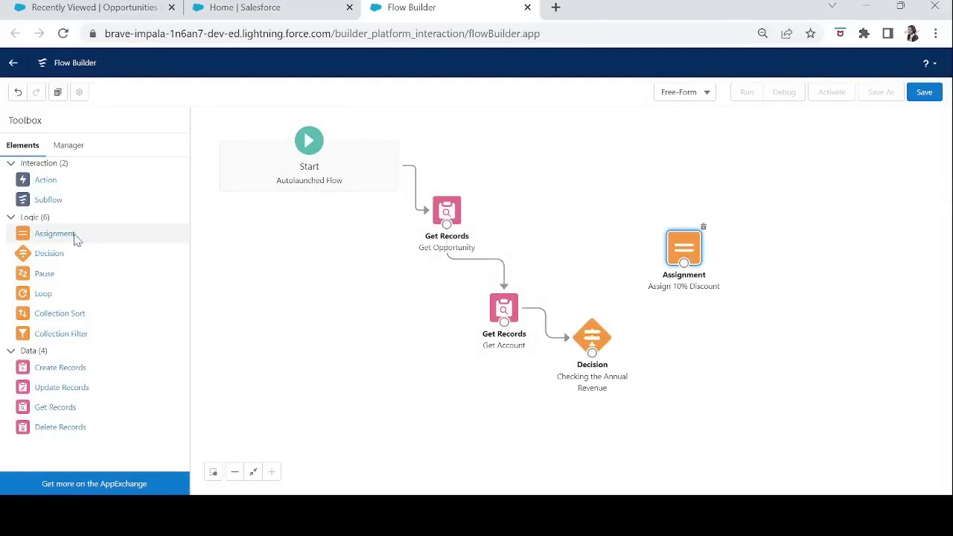
Step: Add another Assignment element to the canvas, labelled Assign 5% Discount
{"action": "left_click_drag", "start_coordinate": [52, 238], "coordinate": [397, 362]}
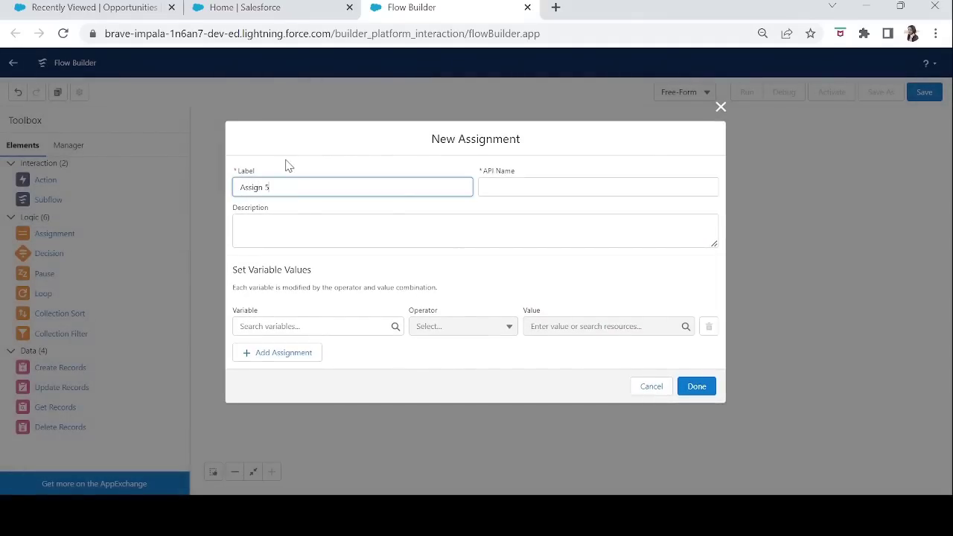
{"action": "key", "text": "Tab"}
{"action": "key", "text": "Tab"}
Step: Set the Get_Opportunity Discount Percent to Equals 5 in Assign 5% Discount, finish the element, and place it beyond the decision
{"action": "left_click", "coordinate": [296, 328]}
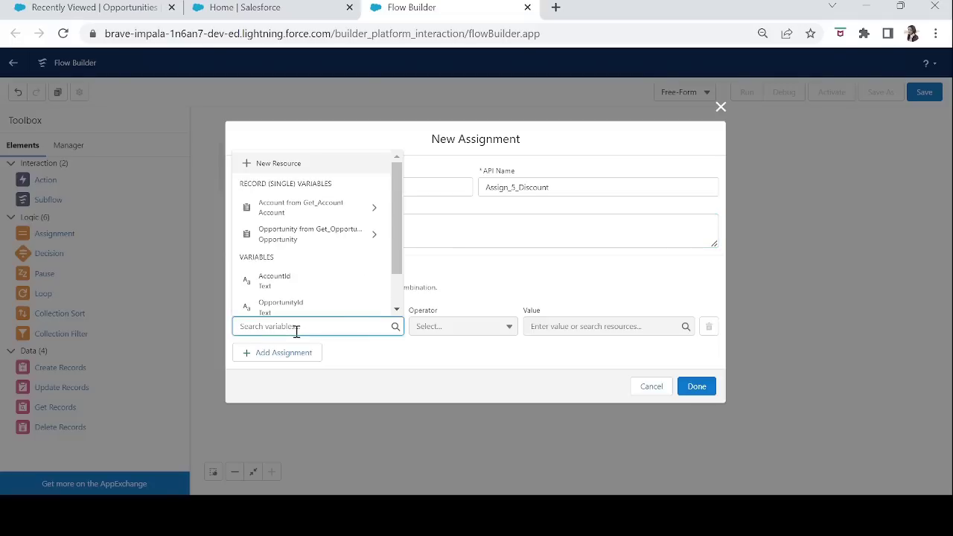
{"action": "type", "text": "pp"}
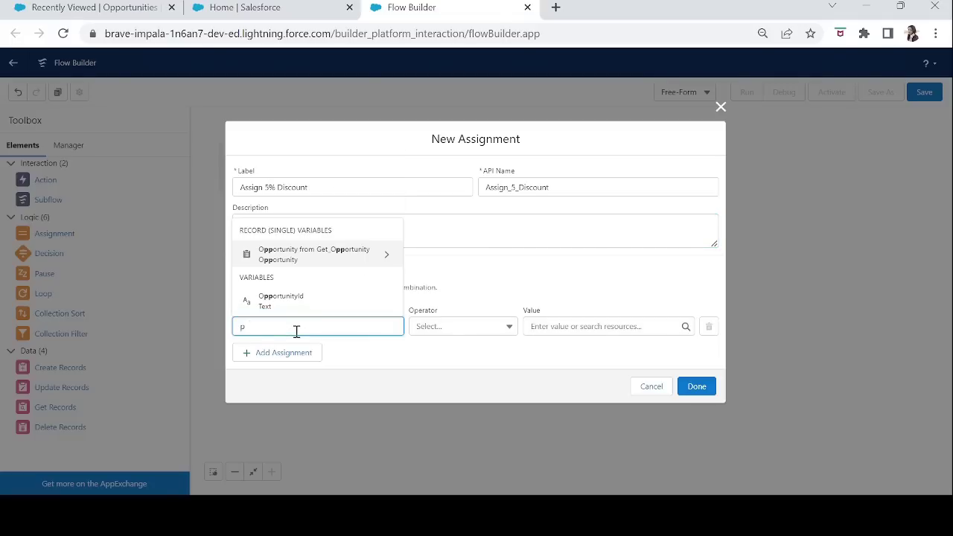
{"action": "key", "text": "BackSpace"}
{"action": "type", "text": "opp"}
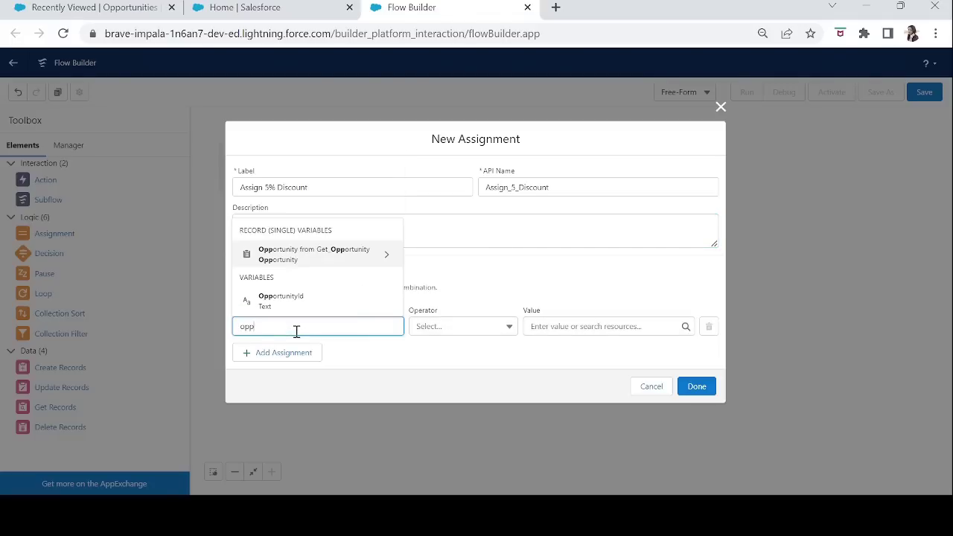
{"action": "left_click", "coordinate": [334, 253]}
{"action": "type", "text": "dis"}
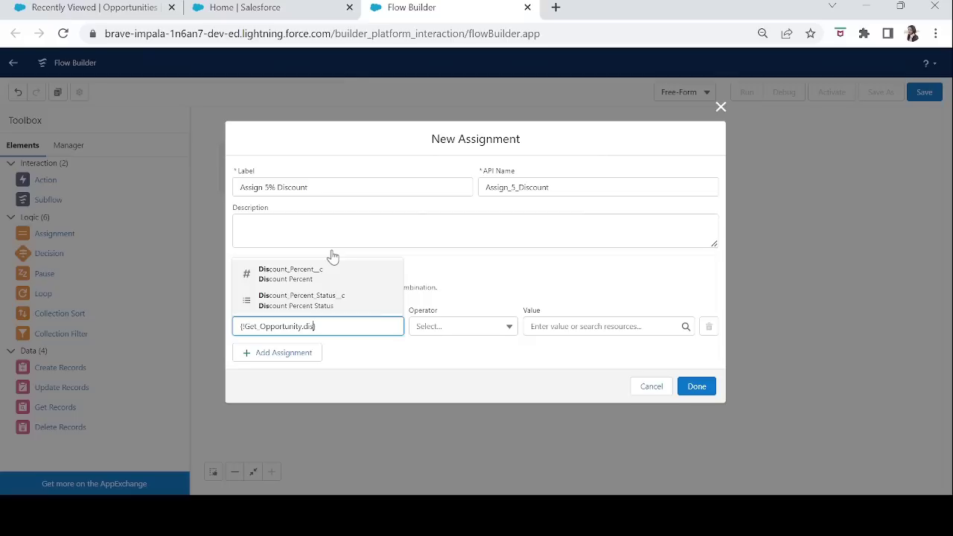
{"action": "left_click", "coordinate": [304, 273]}
{"action": "left_click", "coordinate": [552, 325]}
{"action": "type", "text": "5"}
{"action": "left_click", "coordinate": [697, 386]}
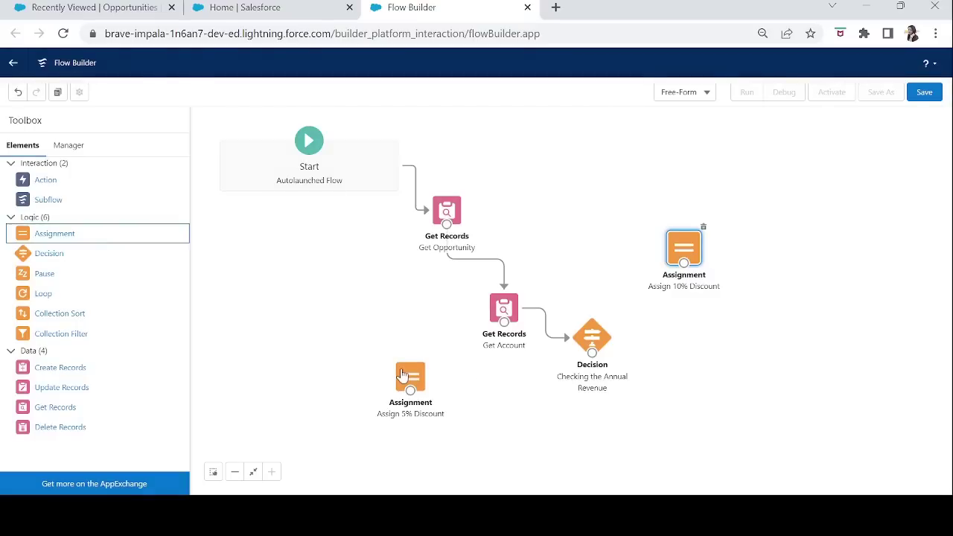
{"action": "left_click_drag", "start_coordinate": [402, 375], "coordinate": [716, 371]}
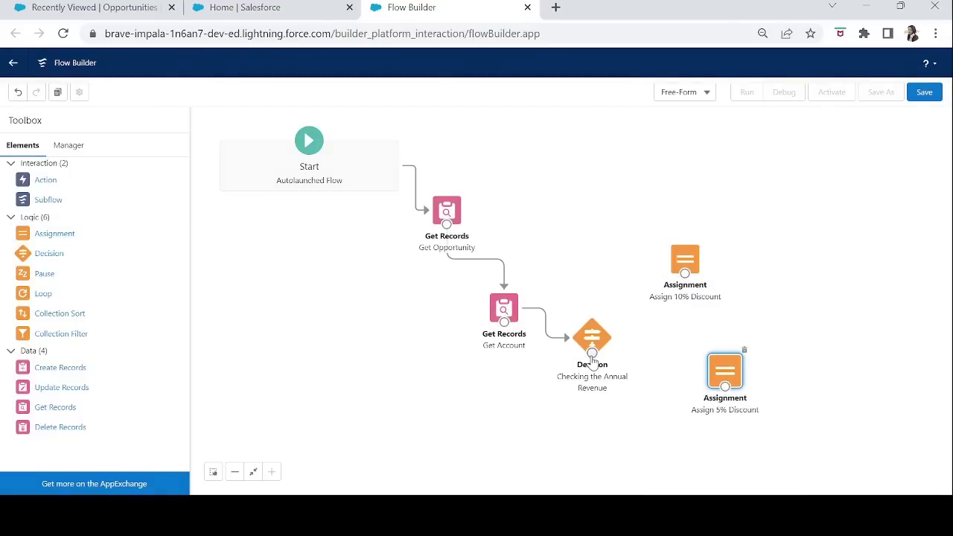
Step: Connect the decision to Assign 10% Discount with the outcome Revenue more than 2000000, and move that assignment higher on the canvas
{"action": "left_click_drag", "start_coordinate": [591, 361], "coordinate": [686, 276]}
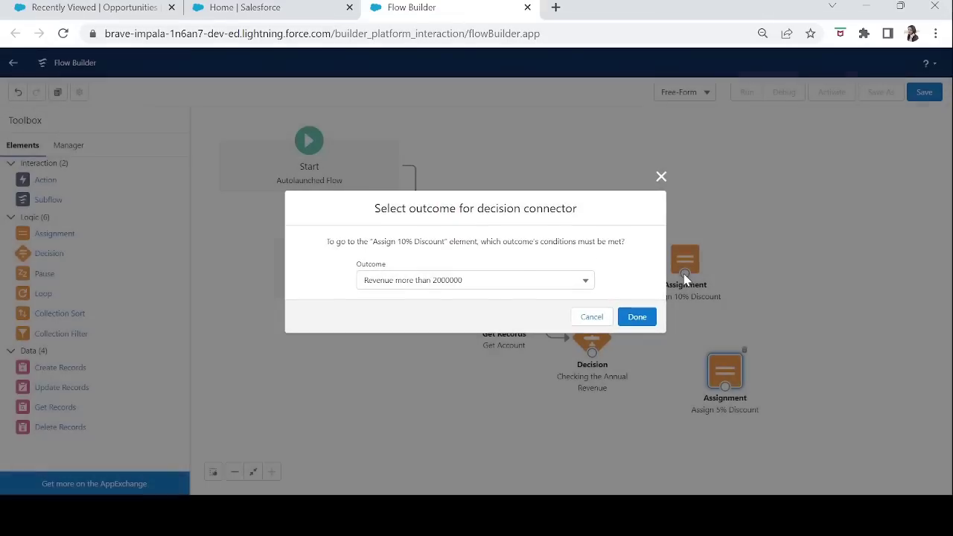
{"action": "left_click", "coordinate": [438, 290]}
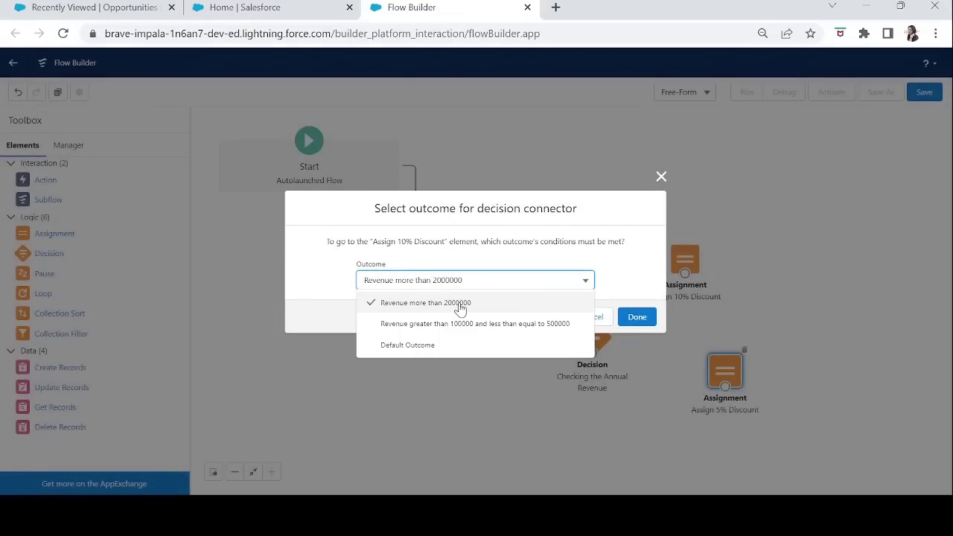
{"action": "left_click", "coordinate": [460, 306]}
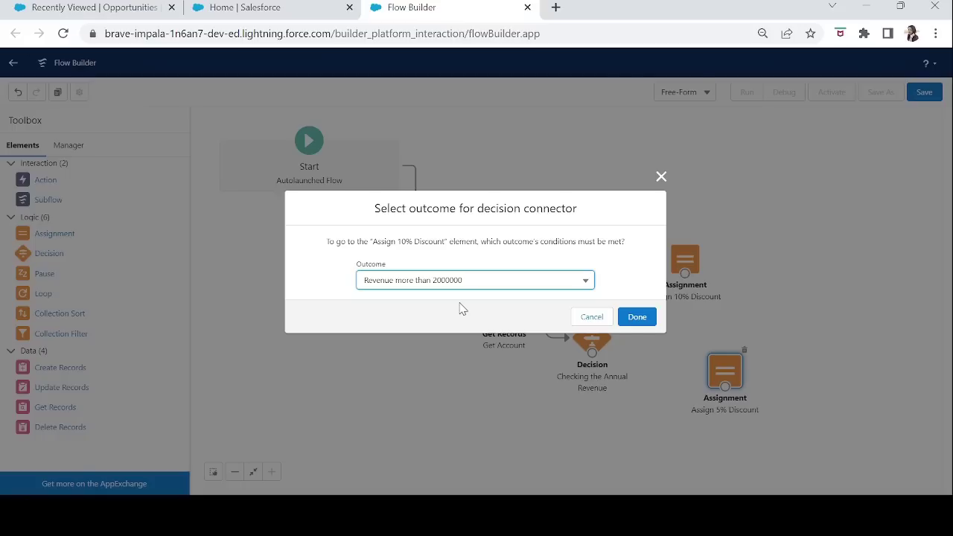
{"action": "left_click", "coordinate": [637, 325]}
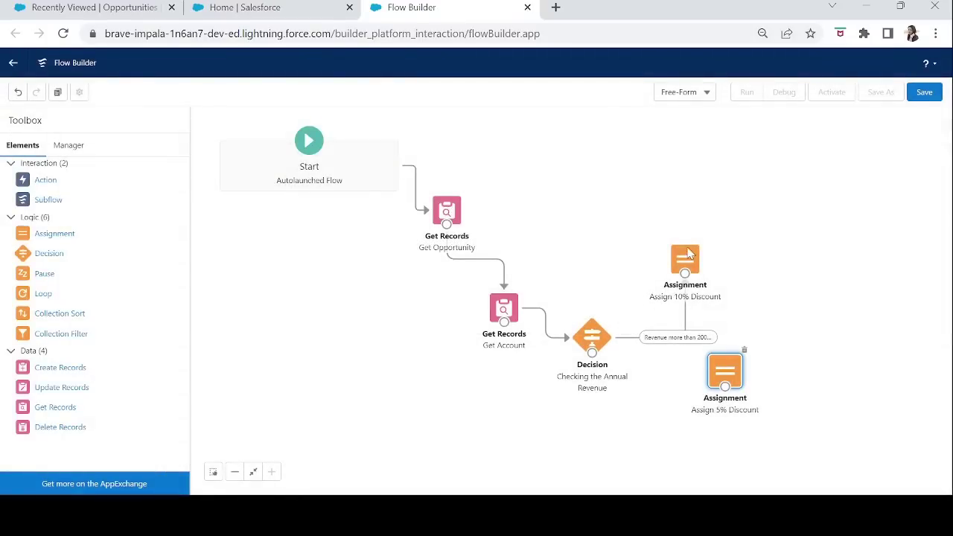
{"action": "left_click_drag", "start_coordinate": [687, 255], "coordinate": [710, 195]}
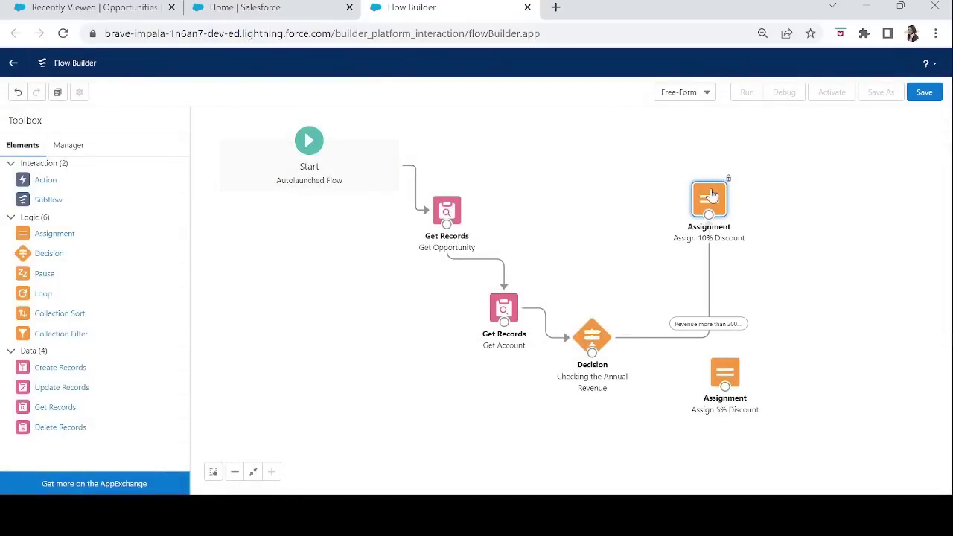
Step: Connect the decision to Assign 5% Discount with the outcome Revenue greater than 100000 and less than equal to 500000, and space out both assignments
{"action": "left_click_drag", "start_coordinate": [591, 353], "coordinate": [723, 387]}
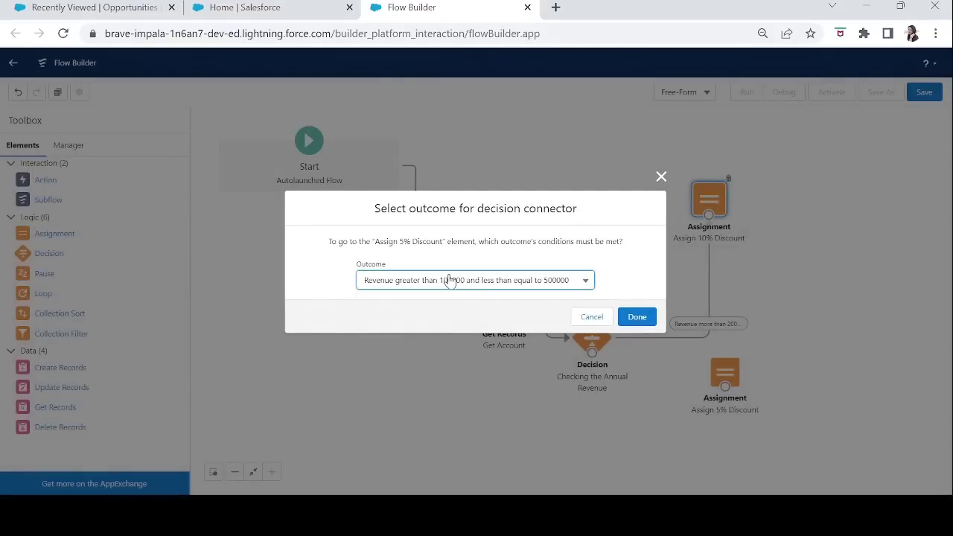
{"action": "left_click", "coordinate": [449, 280]}
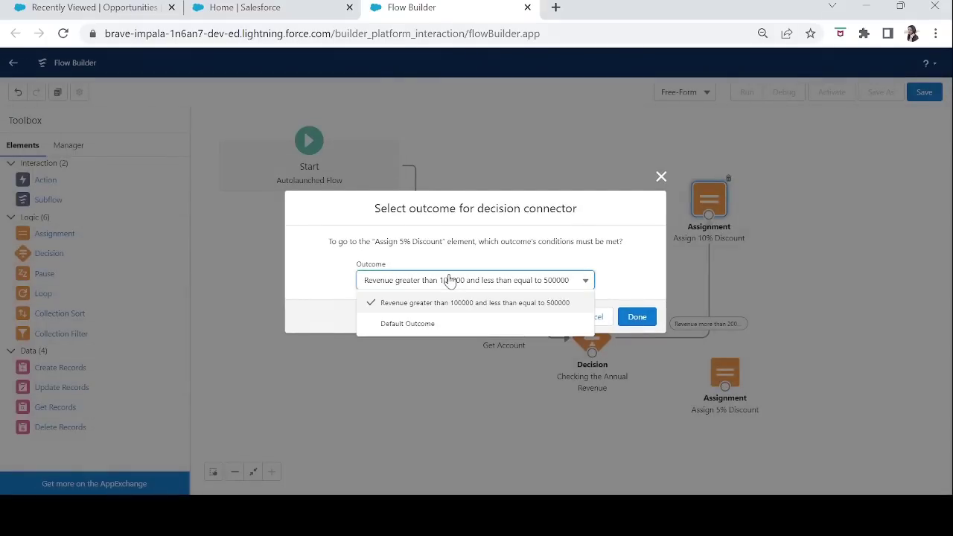
{"action": "left_click", "coordinate": [539, 304]}
{"action": "left_click", "coordinate": [638, 318]}
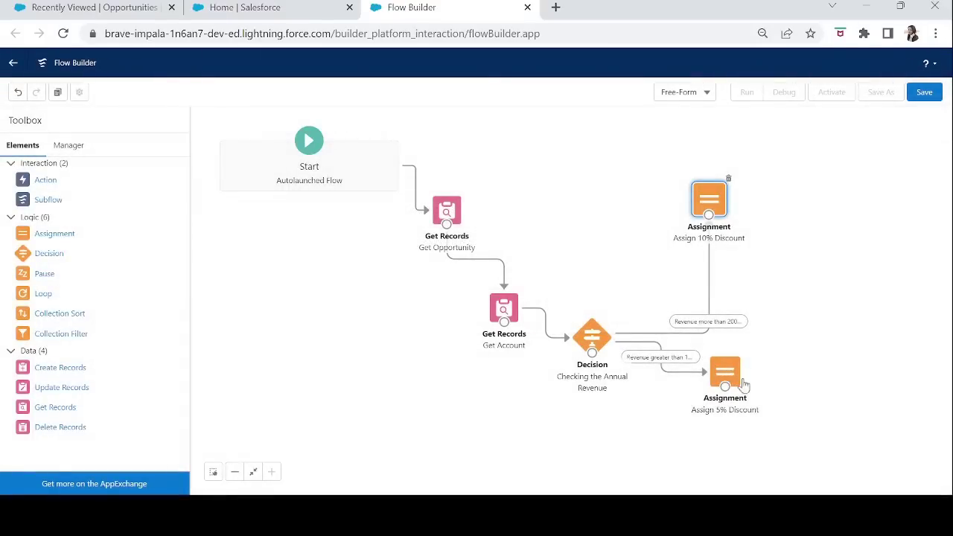
{"action": "left_click_drag", "start_coordinate": [743, 384], "coordinate": [783, 411]}
{"action": "left_click_drag", "start_coordinate": [705, 212], "coordinate": [680, 228]}
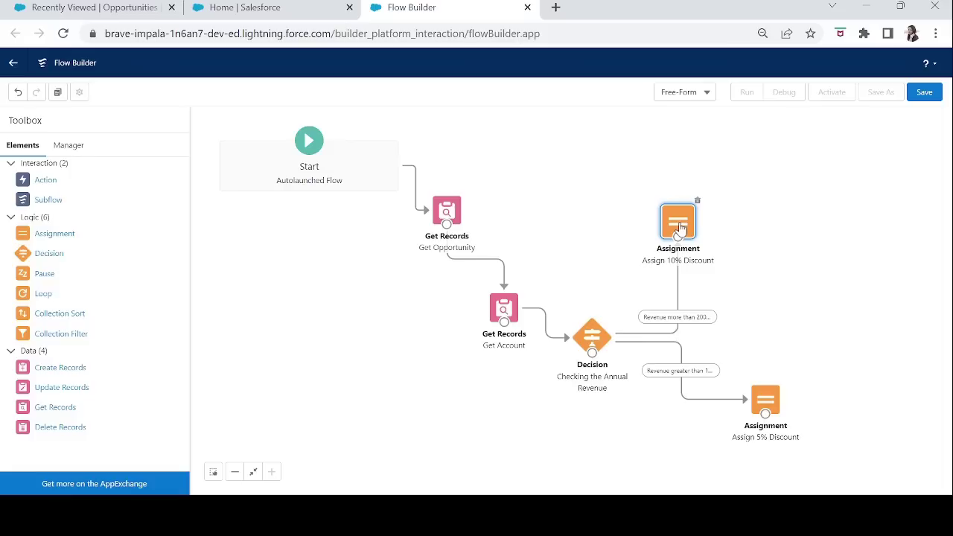
Step: Add an Update Records element labelled Update Opportunity that updates the record from Get_Opportunity using its ID and all field values
{"action": "left_click_drag", "start_coordinate": [65, 397], "coordinate": [795, 260]}
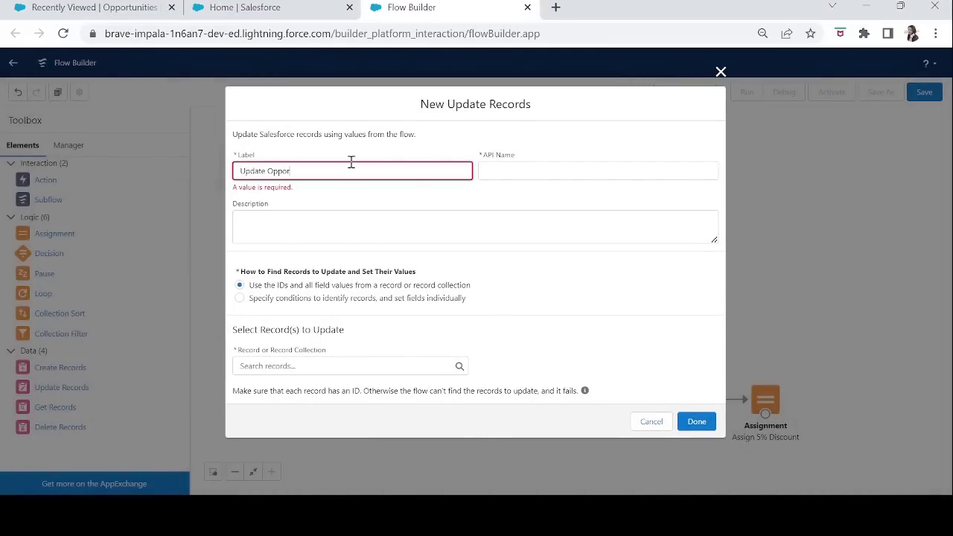
{"action": "key", "text": "Tab"}
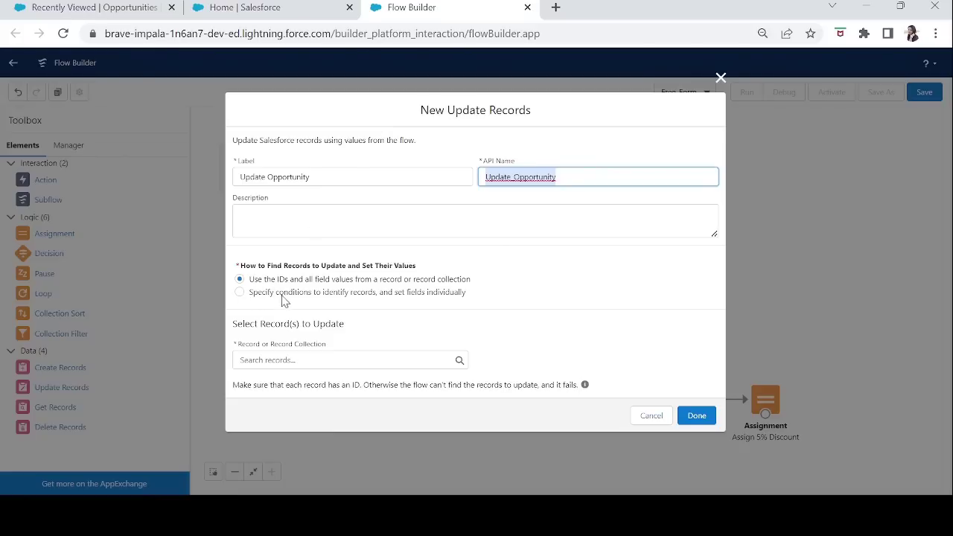
{"action": "left_click", "coordinate": [314, 361]}
{"action": "type", "text": "opp"}
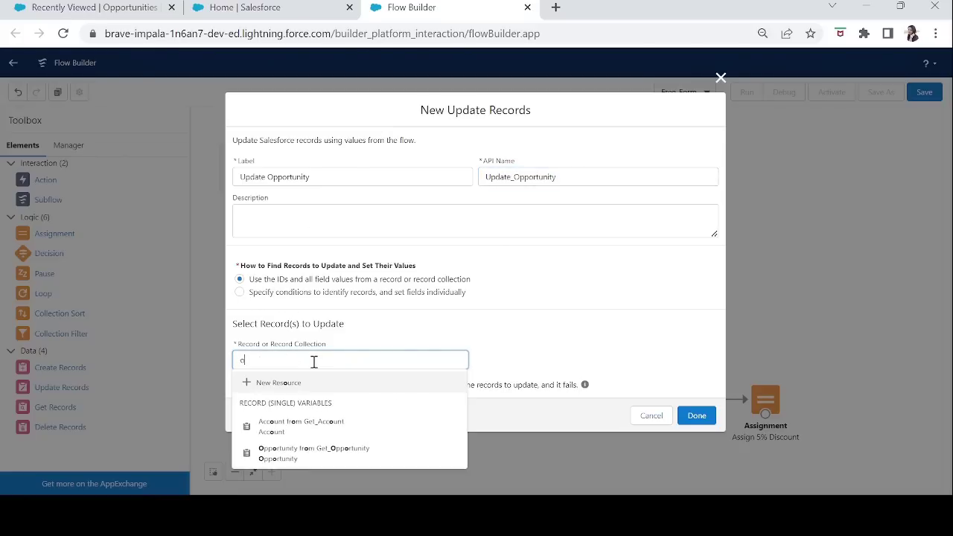
{"action": "left_click", "coordinate": [313, 406]}
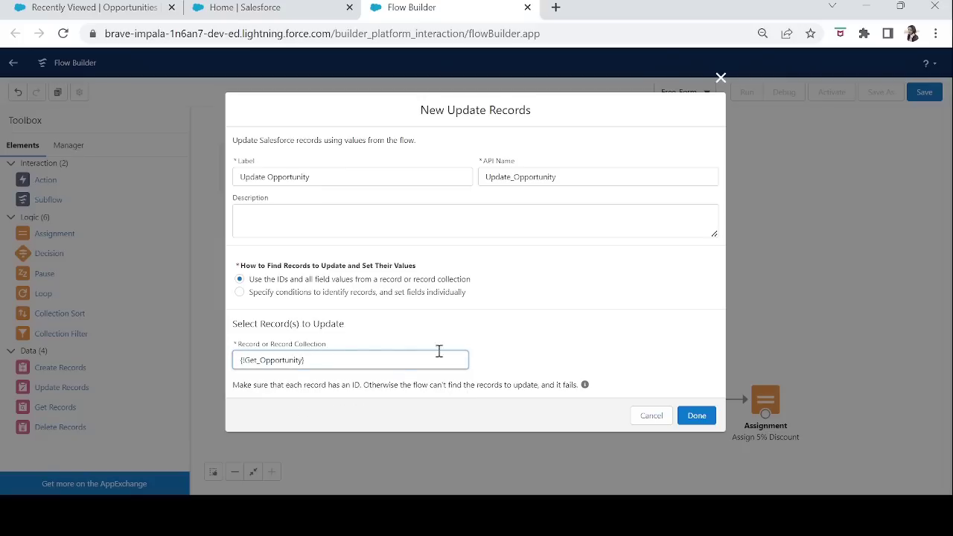
{"action": "left_click", "coordinate": [696, 416]}
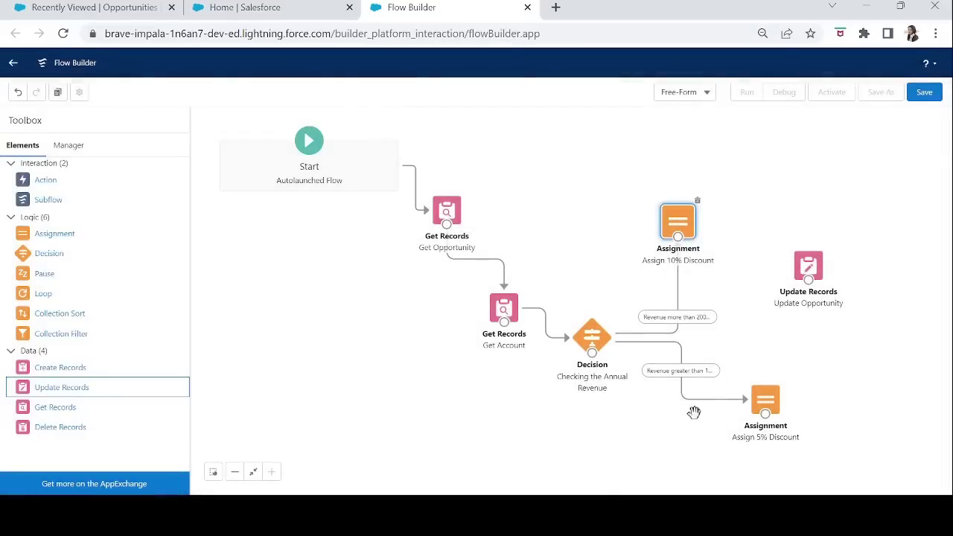
Step: Move Update Opportunity farther from the assignments and connect both Assign 10% Discount and Assign 5% Discount to it
{"action": "left_click_drag", "start_coordinate": [809, 267], "coordinate": [846, 256]}
{"action": "left_click_drag", "start_coordinate": [678, 237], "coordinate": [840, 275]}
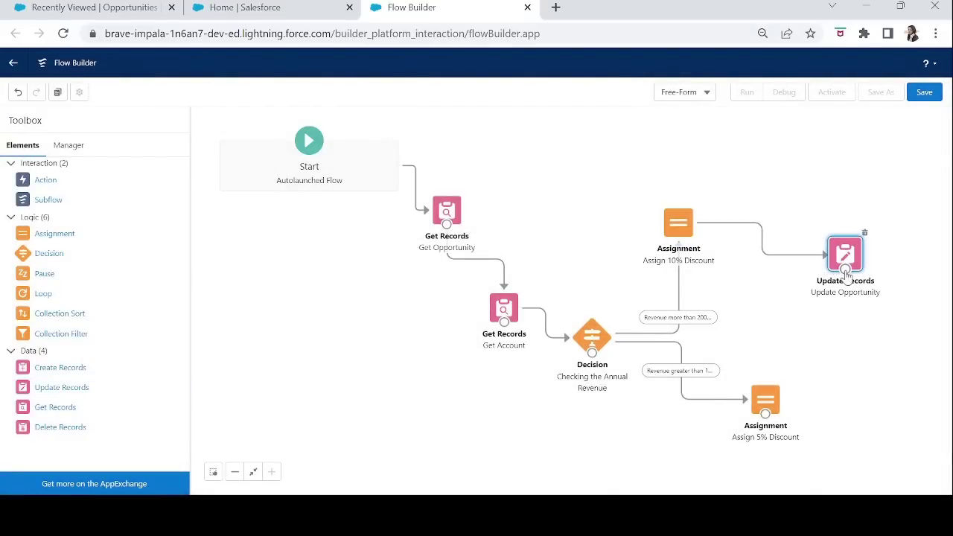
{"action": "left_click_drag", "start_coordinate": [765, 414], "coordinate": [839, 258]}
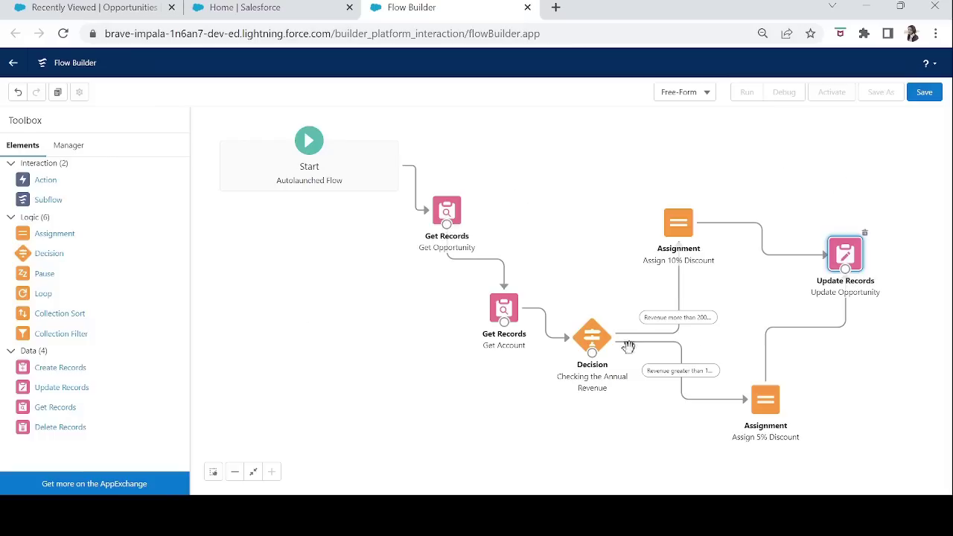
Step: Save the flow with the label Calculate Discount Percentage and activate it
{"action": "left_click", "coordinate": [924, 94]}
{"action": "left_click", "coordinate": [408, 233]}
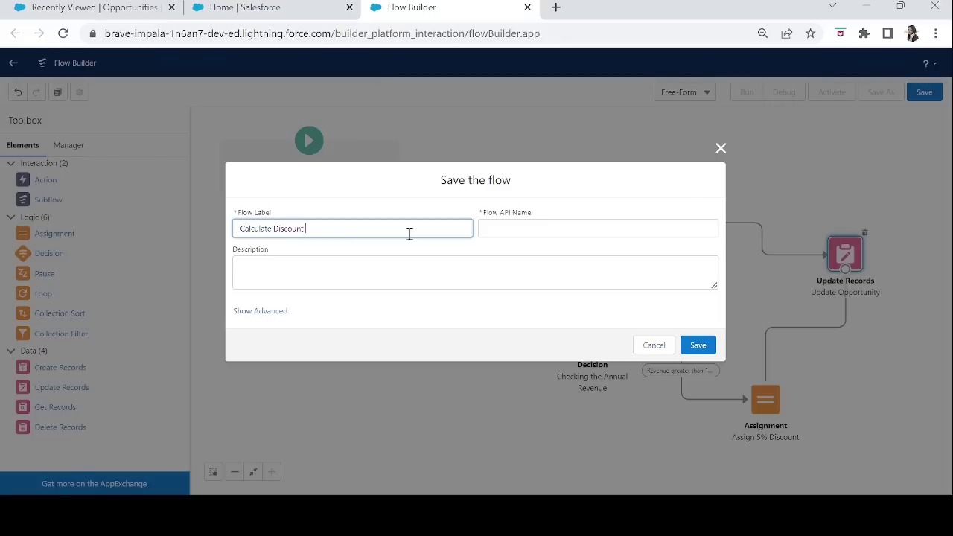
{"action": "type", "text": "Calculate Discount Percentage"}
{"action": "key", "text": "Tab"}
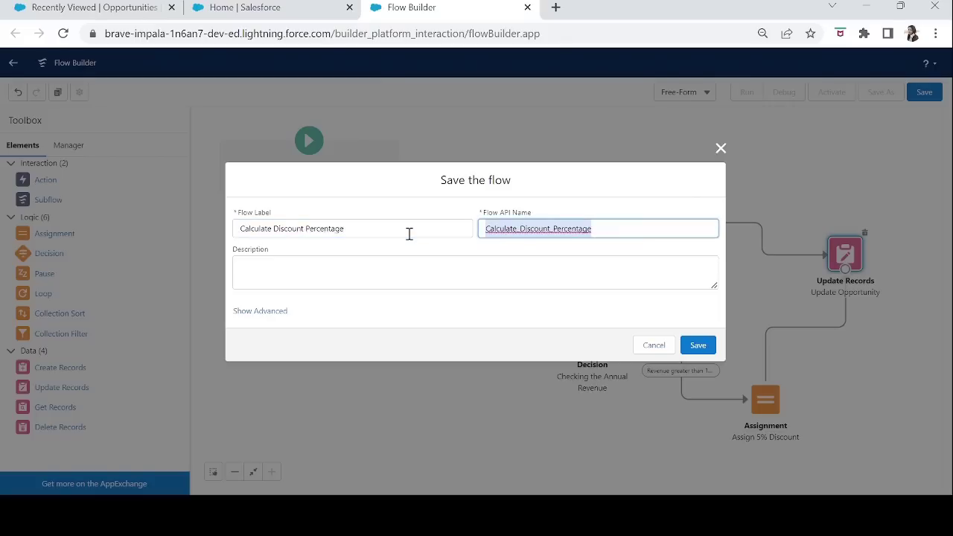
{"action": "left_click", "coordinate": [700, 346]}
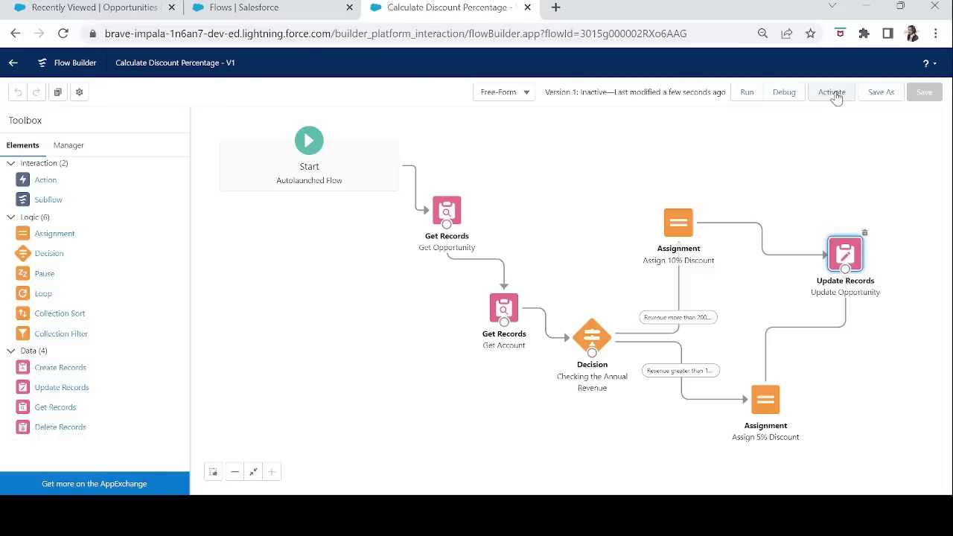
{"action": "left_click", "coordinate": [835, 97]}
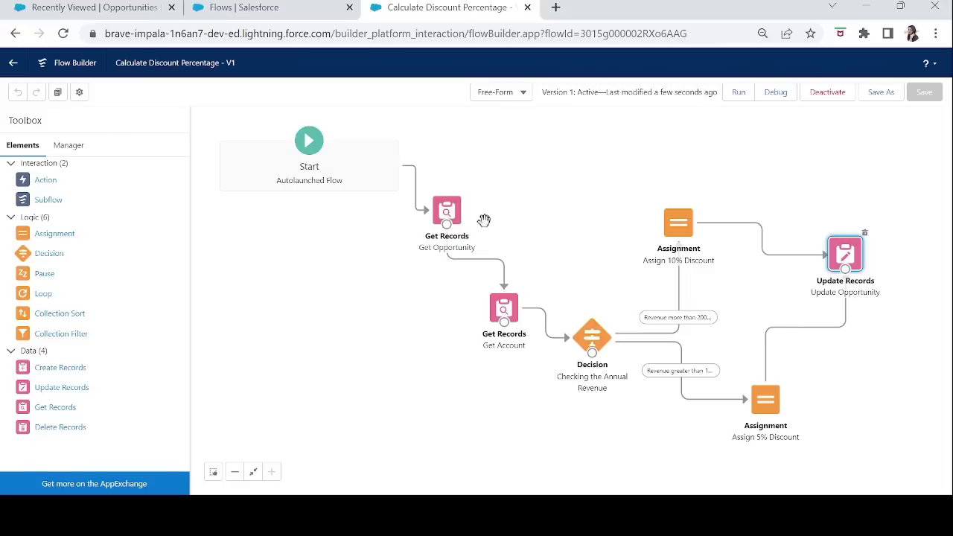
Step: Start a new custom button or link for the Opportunity object from its Buttons, Links, and Actions in Object Manager
{"action": "left_click", "coordinate": [122, 13]}
{"action": "left_click", "coordinate": [235, 12]}
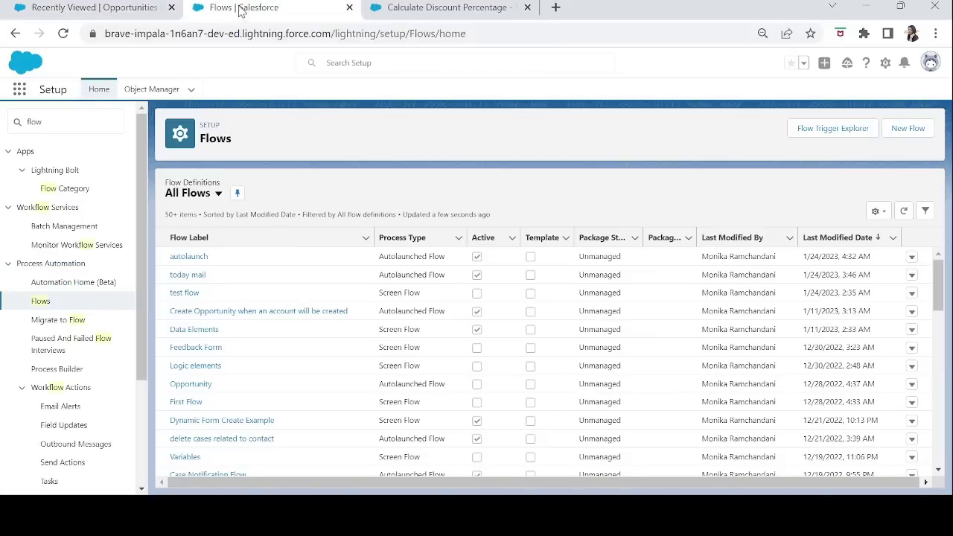
{"action": "left_click", "coordinate": [150, 91]}
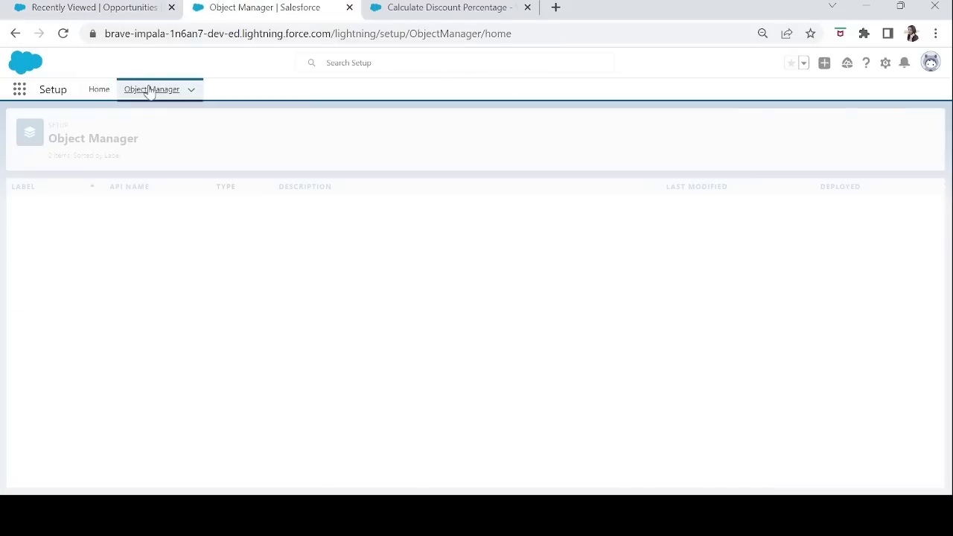
{"action": "left_click", "coordinate": [753, 130]}
{"action": "type", "text": "opp"}
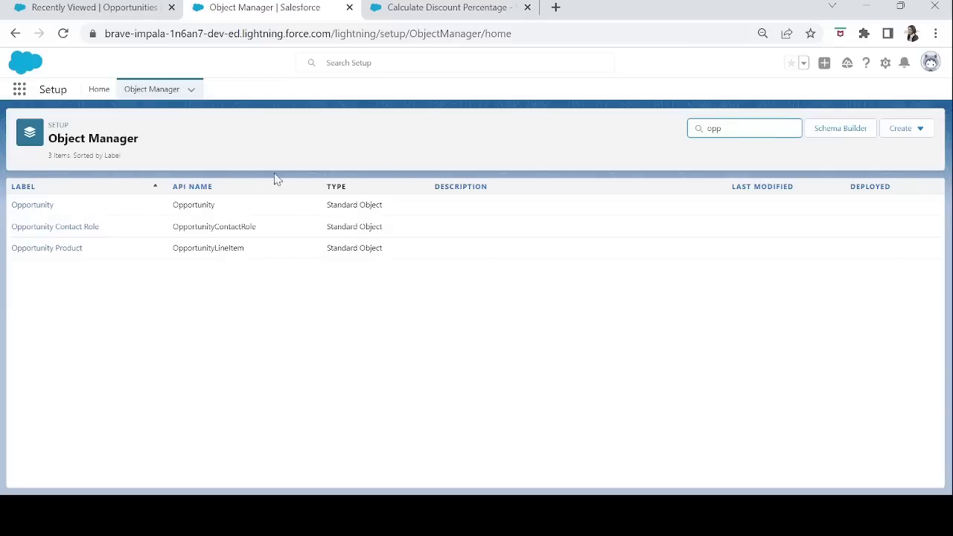
{"action": "left_click", "coordinate": [33, 208]}
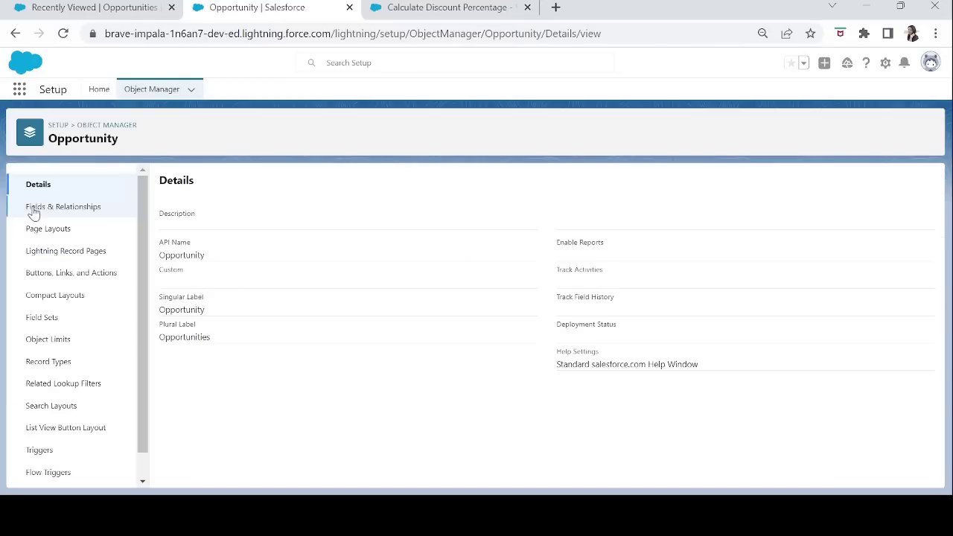
{"action": "left_click", "coordinate": [74, 284]}
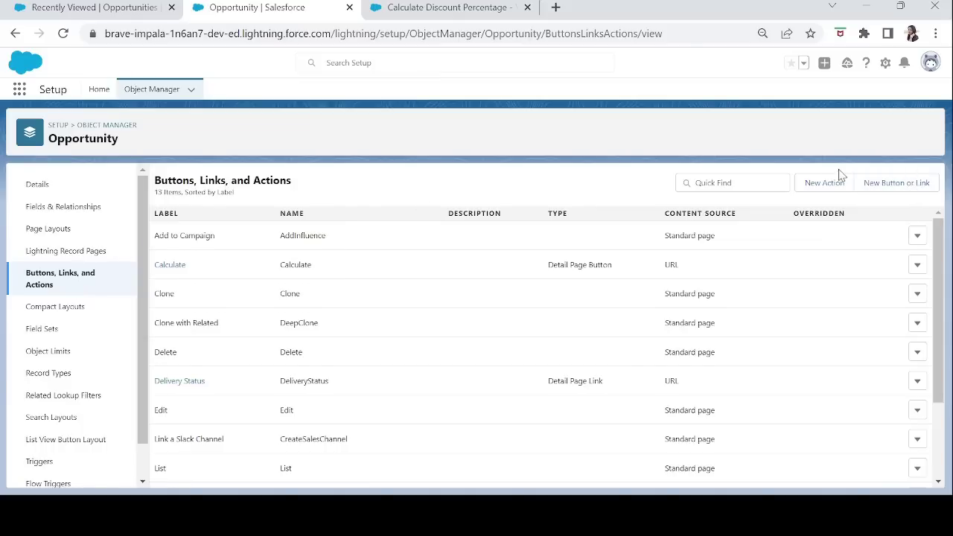
{"action": "left_click", "coordinate": [899, 185]}
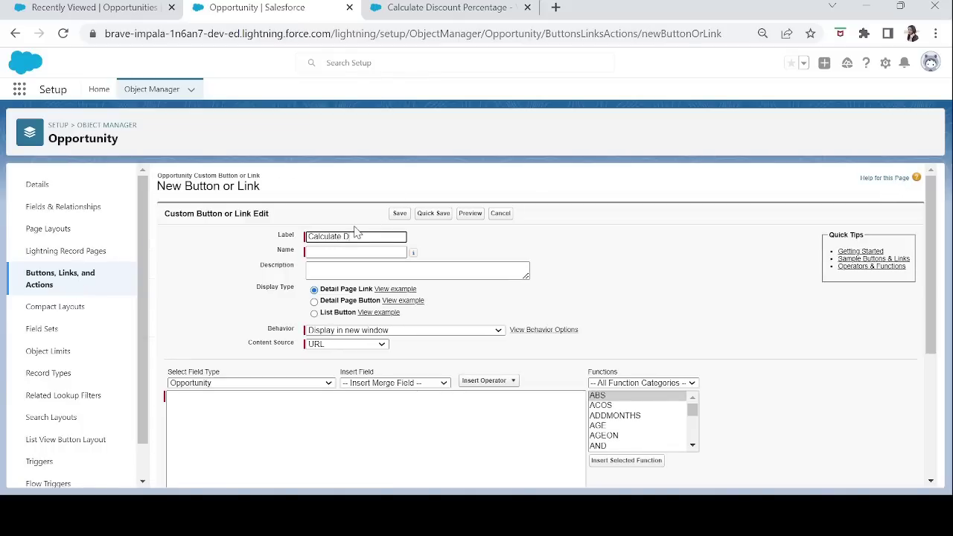
Step: Label the button Calculate Discount with the name Calculate_Discount, as a Detail Page Button displayed in a new window with URL content
{"action": "key", "text": "Tab"}
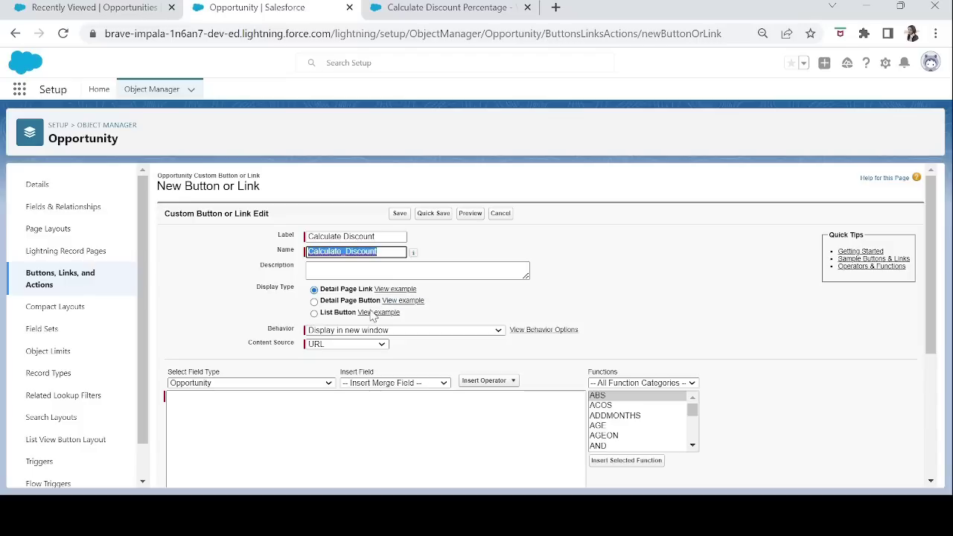
{"action": "left_click", "coordinate": [318, 306]}
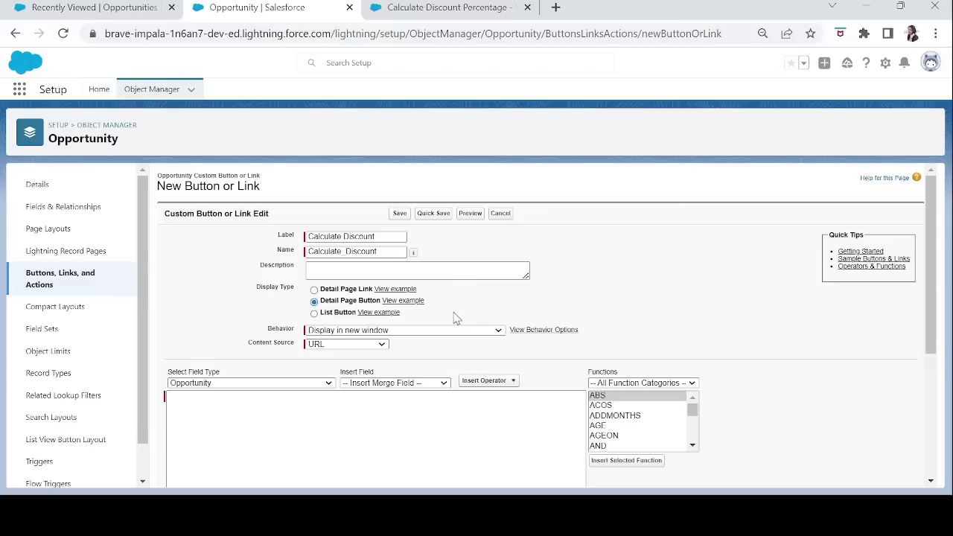
{"action": "left_click", "coordinate": [330, 334]}
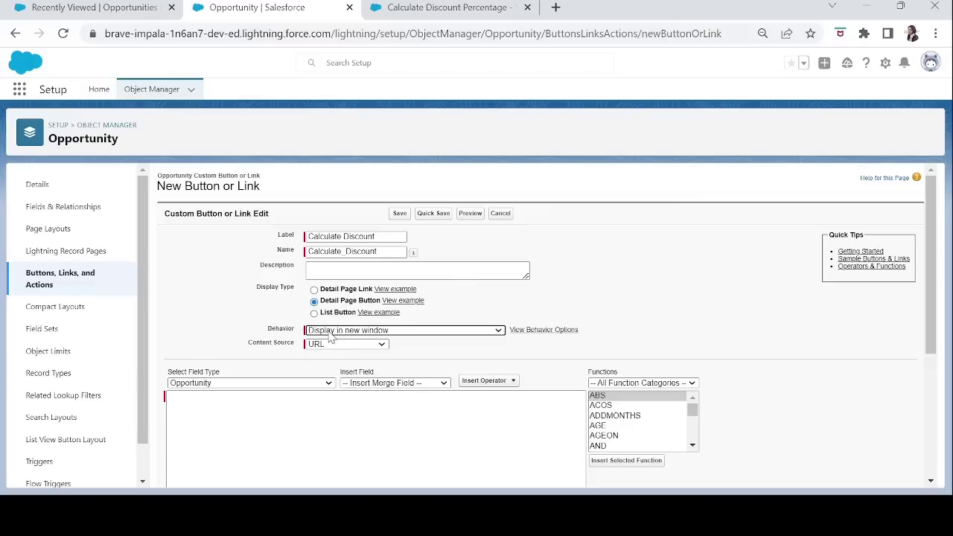
{"action": "left_click", "coordinate": [323, 353]}
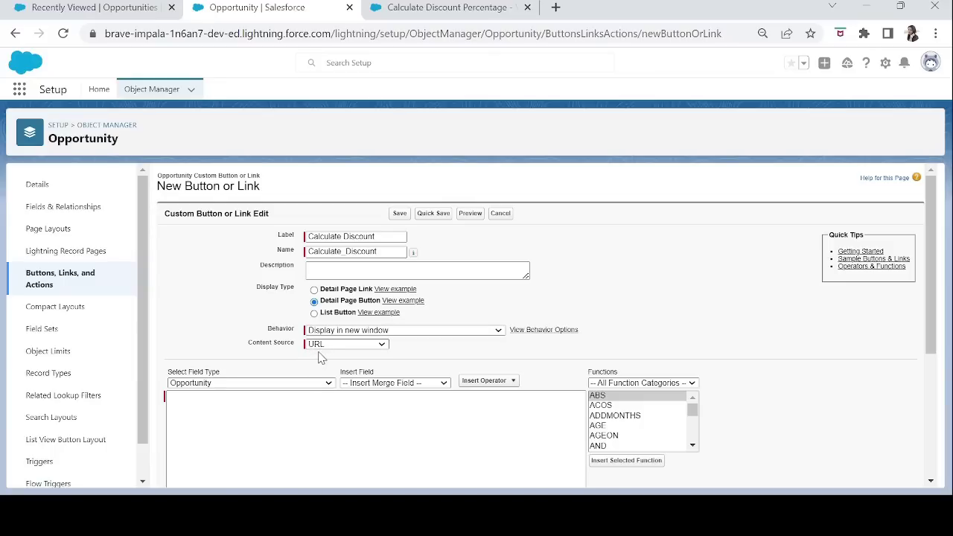
{"action": "left_click", "coordinate": [304, 412]}
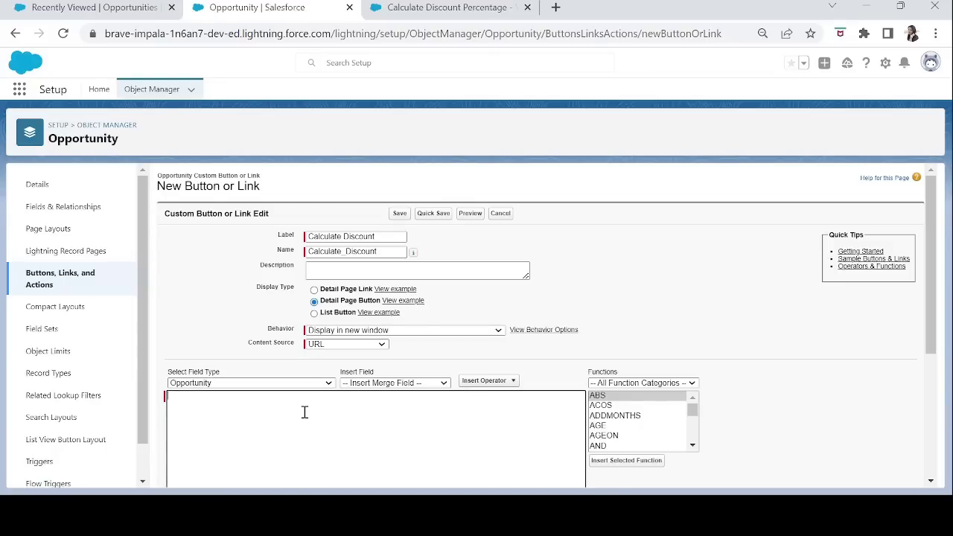
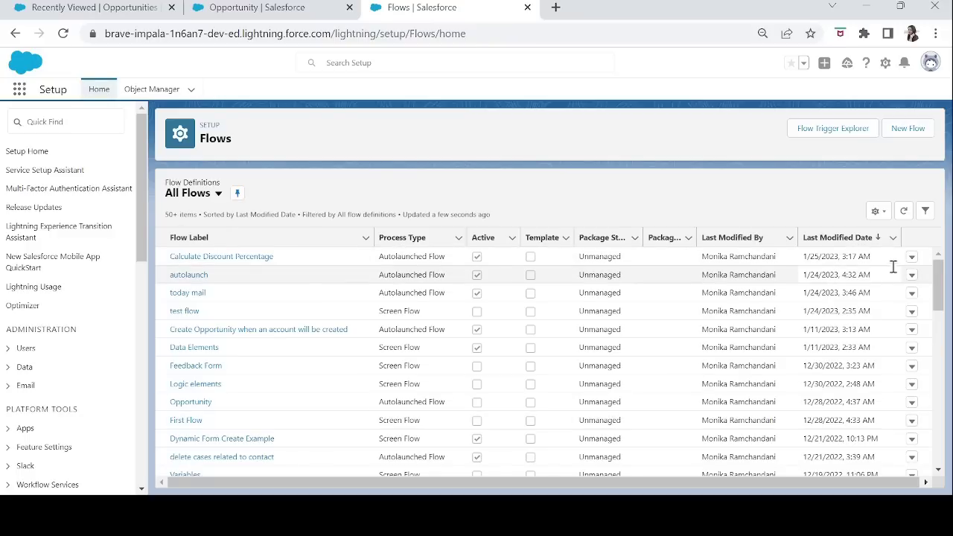
Step: Copy the URL /flow/Calculate_Discount_Percentage from the Calculate Discount Percentage flow's details into the new button's URL content
{"action": "left_click", "coordinate": [911, 257]}
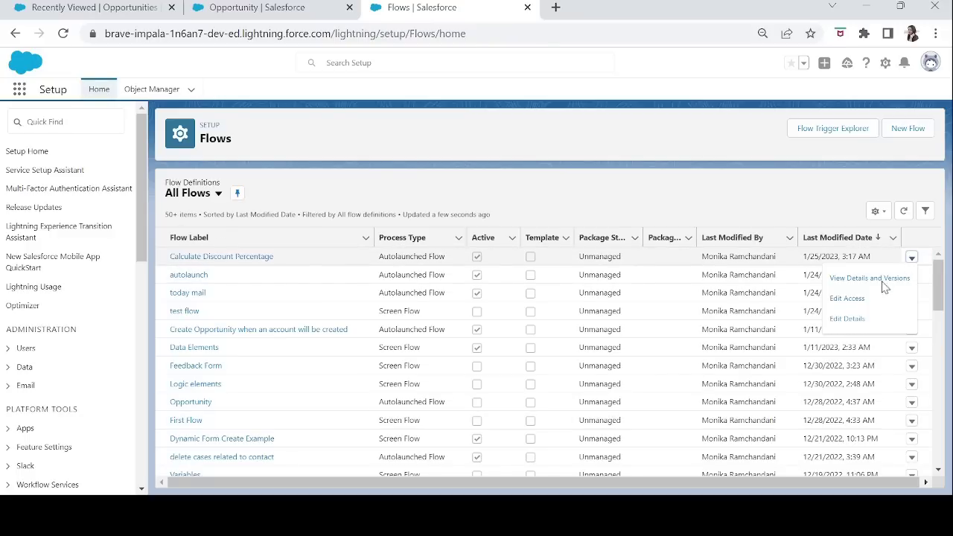
{"action": "left_click", "coordinate": [883, 287]}
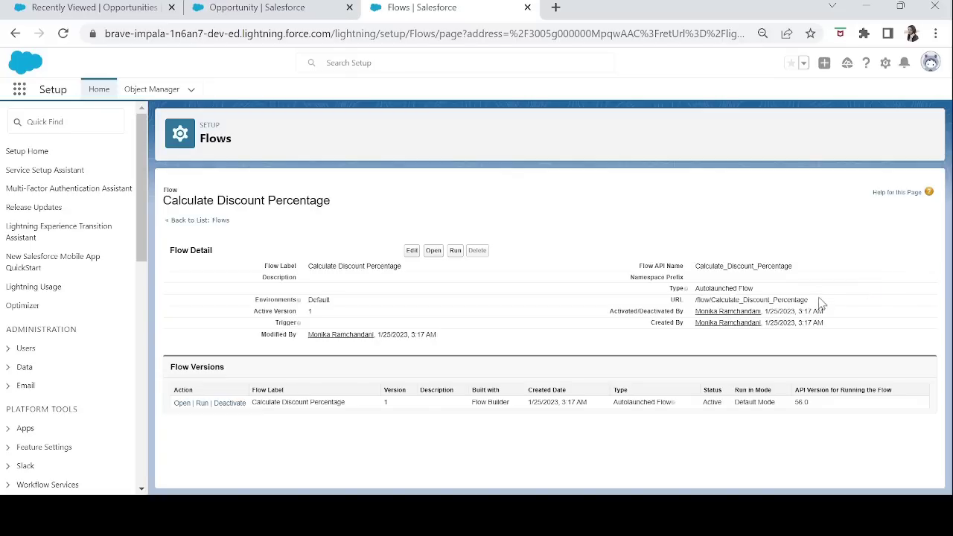
{"action": "left_click_drag", "start_coordinate": [810, 301], "coordinate": [698, 299]}
{"action": "key", "text": "ctrl+c"}
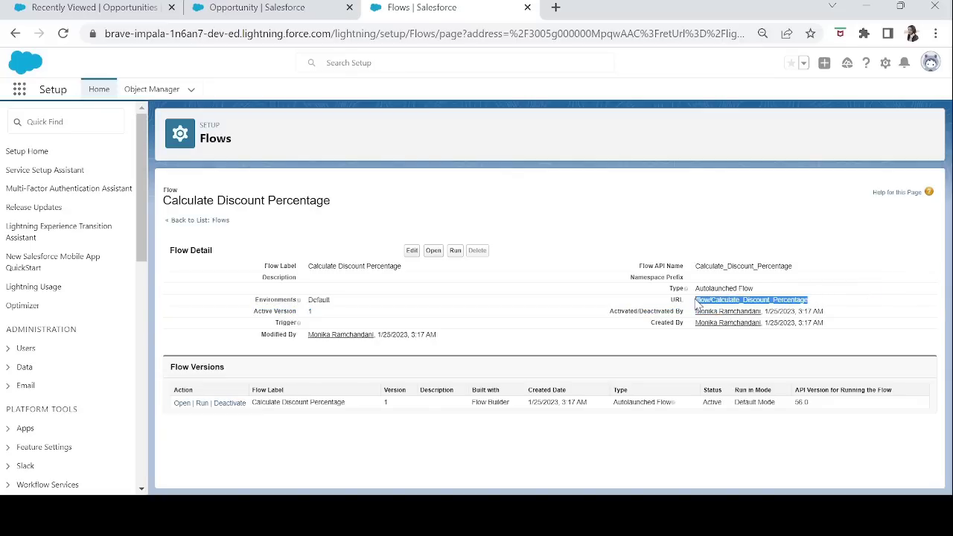
{"action": "left_click", "coordinate": [244, 9]}
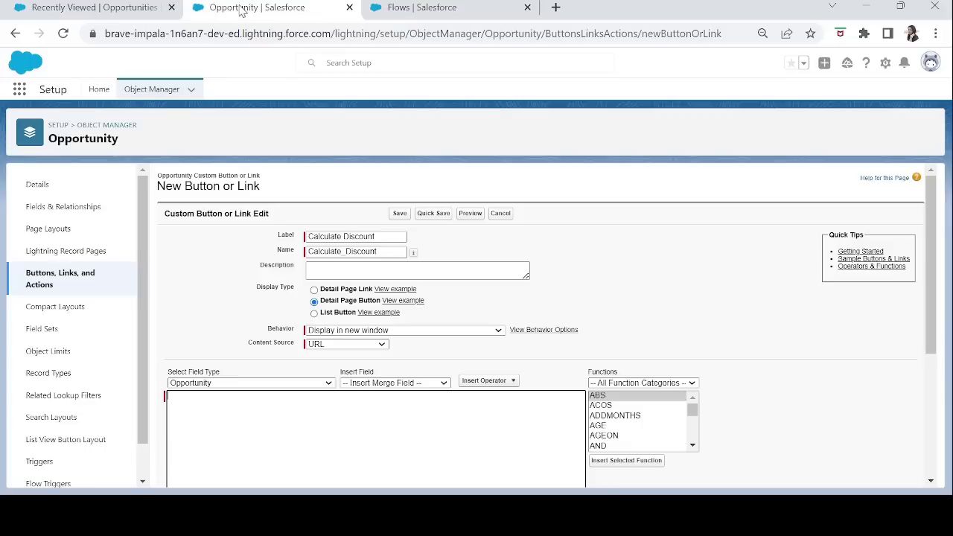
{"action": "left_click", "coordinate": [233, 411]}
{"action": "key", "text": "ctrl+v"}
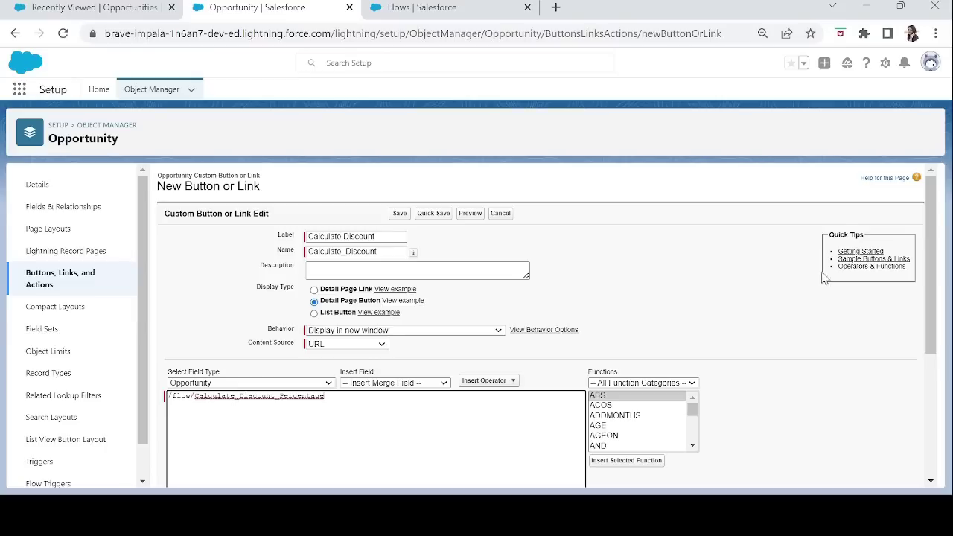
Step: Append ?AccountId={!Opportunity.AccountId}&OpportunityId= to the flow URL of the button
{"action": "left_click_drag", "start_coordinate": [930, 299], "coordinate": [942, 381]}
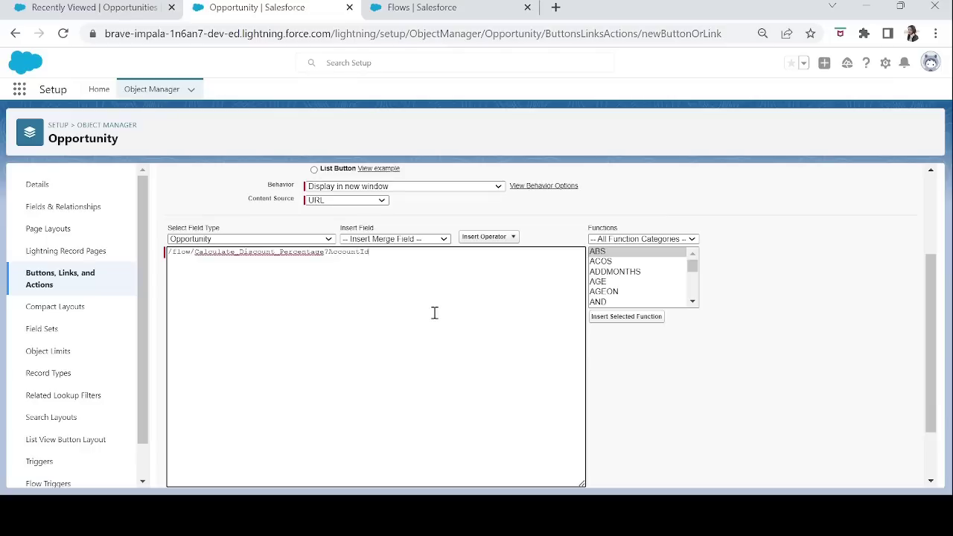
{"action": "left_click", "coordinate": [402, 240]}
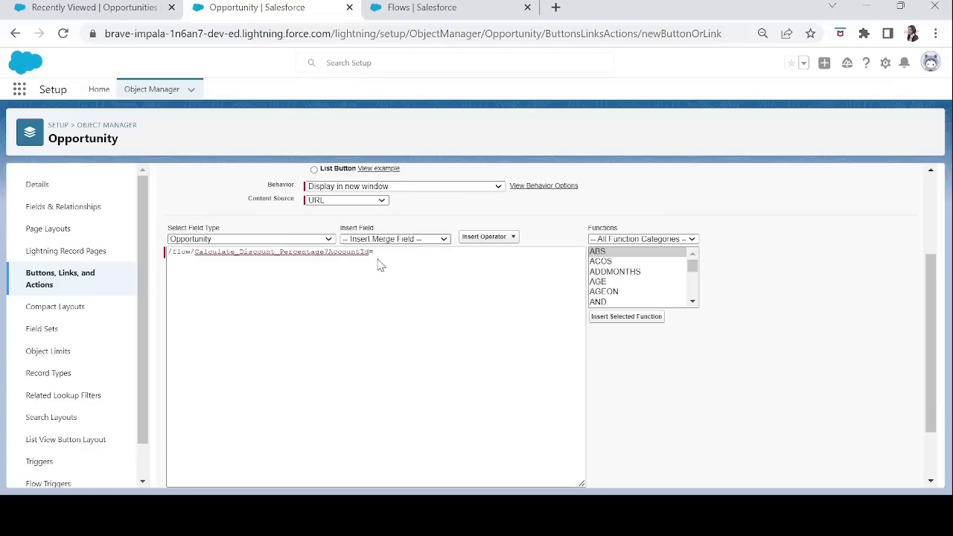
{"action": "left_click", "coordinate": [378, 258]}
{"action": "type", "text": "{!Opportunity.AccountId}"}
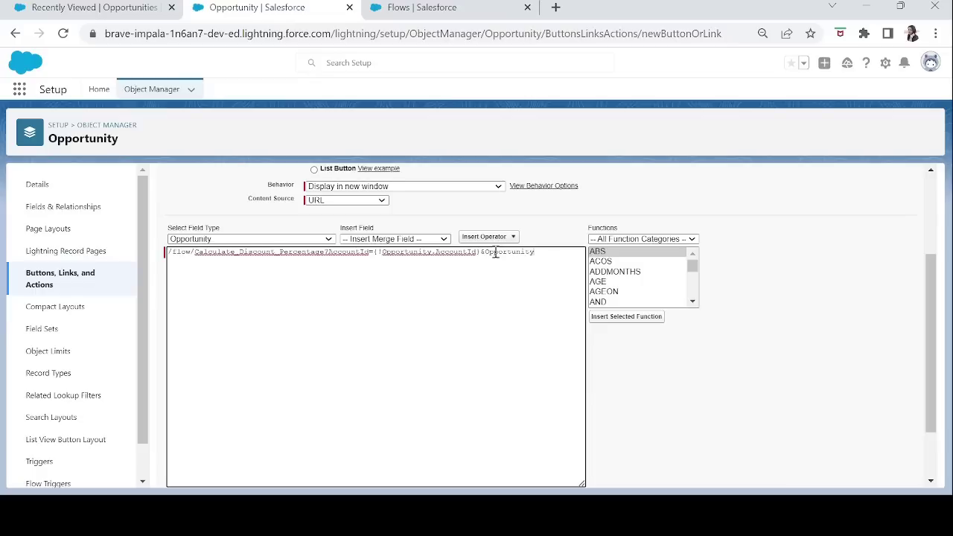
{"action": "left_click", "coordinate": [434, 239]}
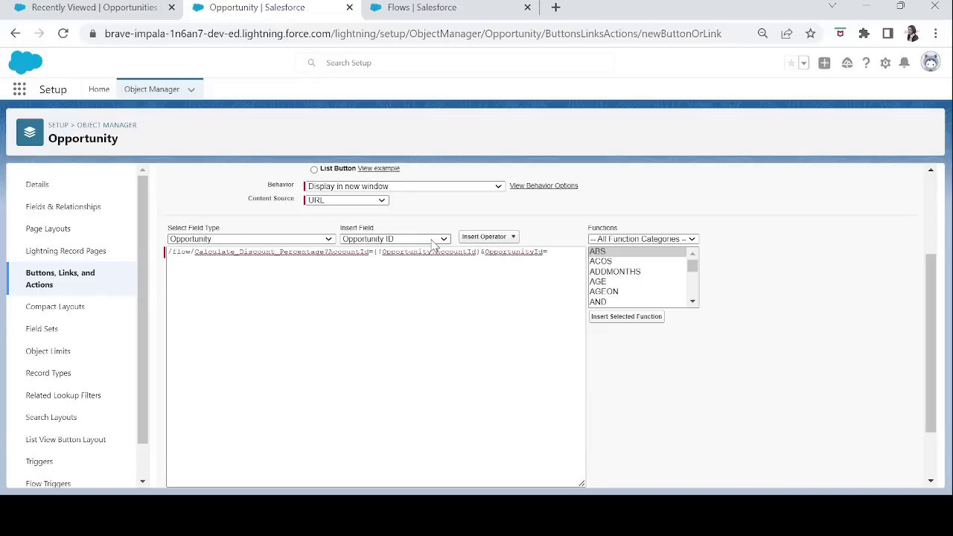
{"action": "left_click", "coordinate": [383, 439]}
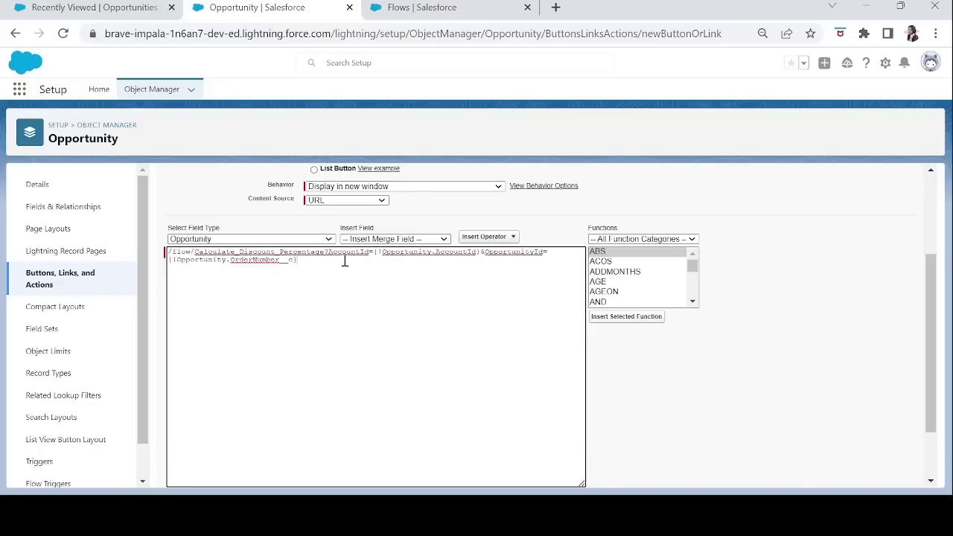
{"action": "left_click_drag", "start_coordinate": [308, 259], "coordinate": [166, 273]}
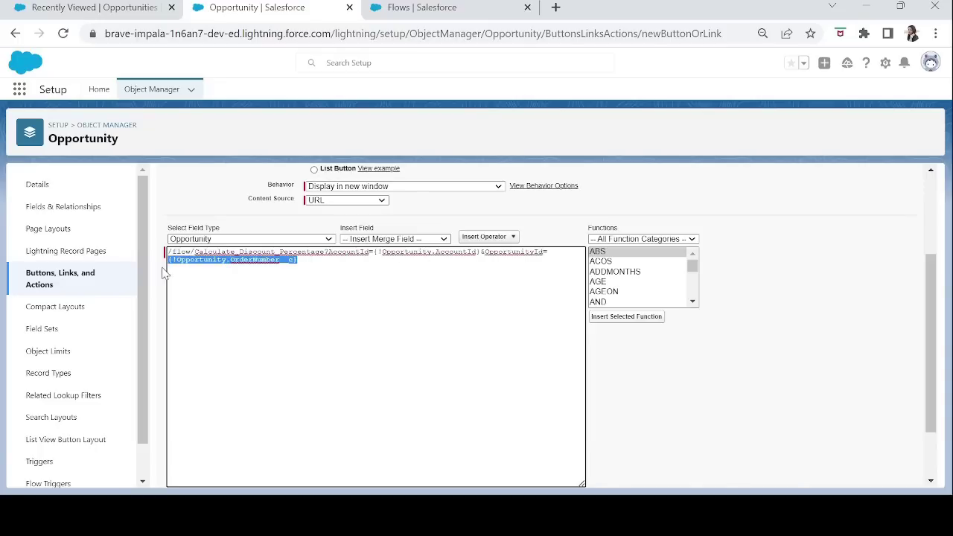
{"action": "key", "text": "BackSpace"}
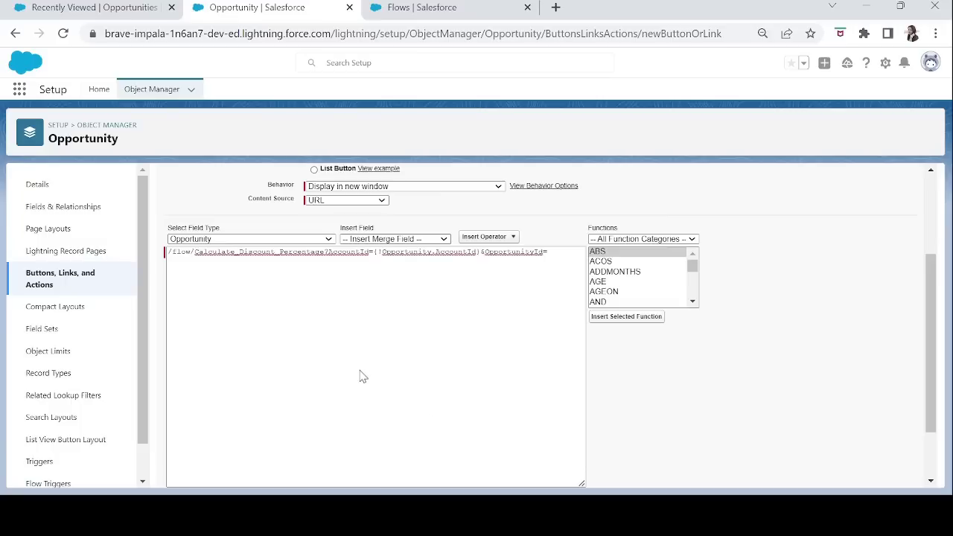
Step: Complete the OpportunityId parameter with the merge field {!Opportunity.Id} and save the Calculate Discount button
{"action": "left_click", "coordinate": [373, 270]}
{"action": "type", "text": "{!Opportunity.Id}"}
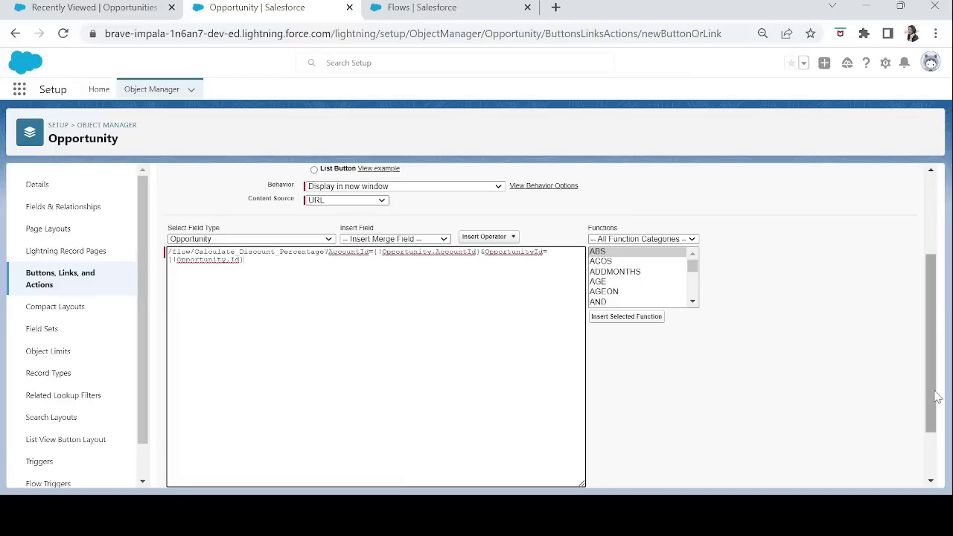
{"action": "left_click_drag", "start_coordinate": [929, 404], "coordinate": [918, 258]}
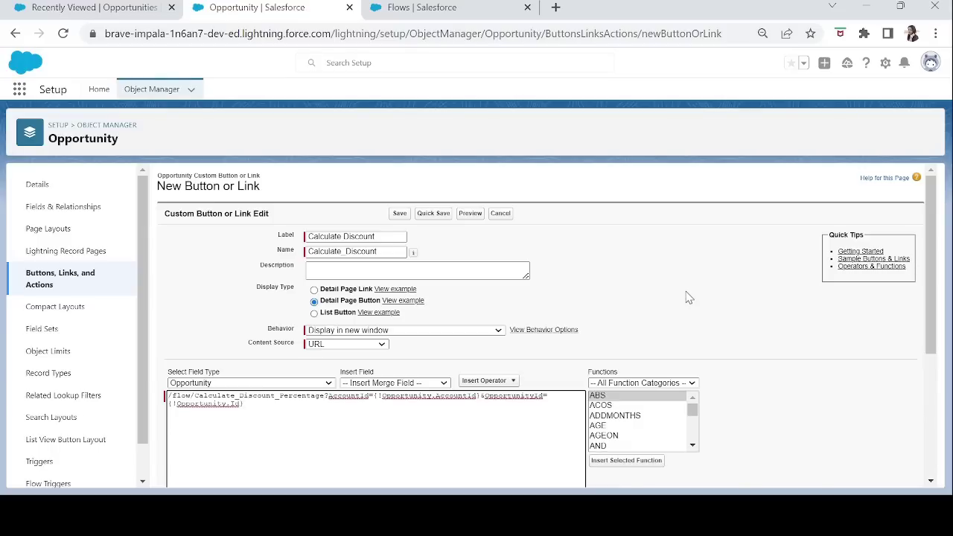
{"action": "left_click", "coordinate": [402, 214]}
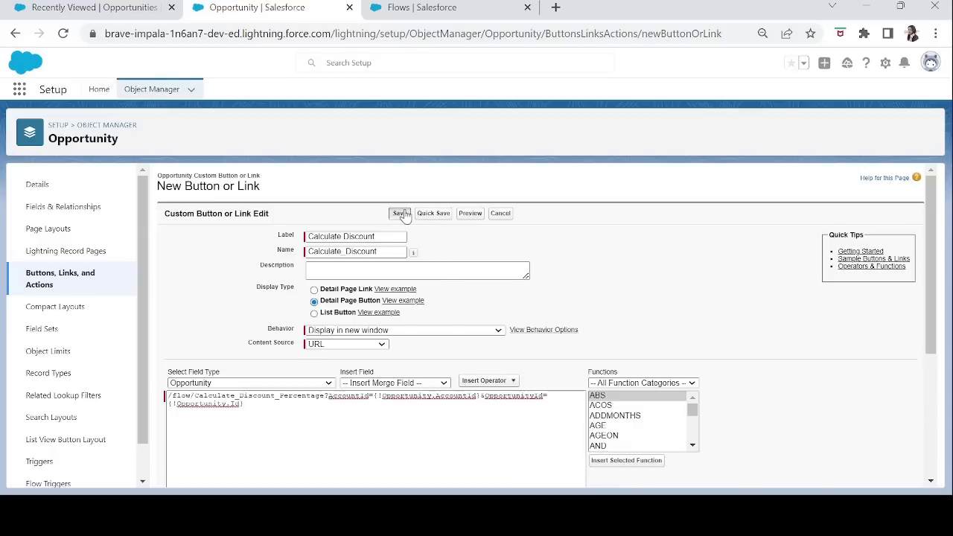
{"action": "left_click", "coordinate": [534, 279]}
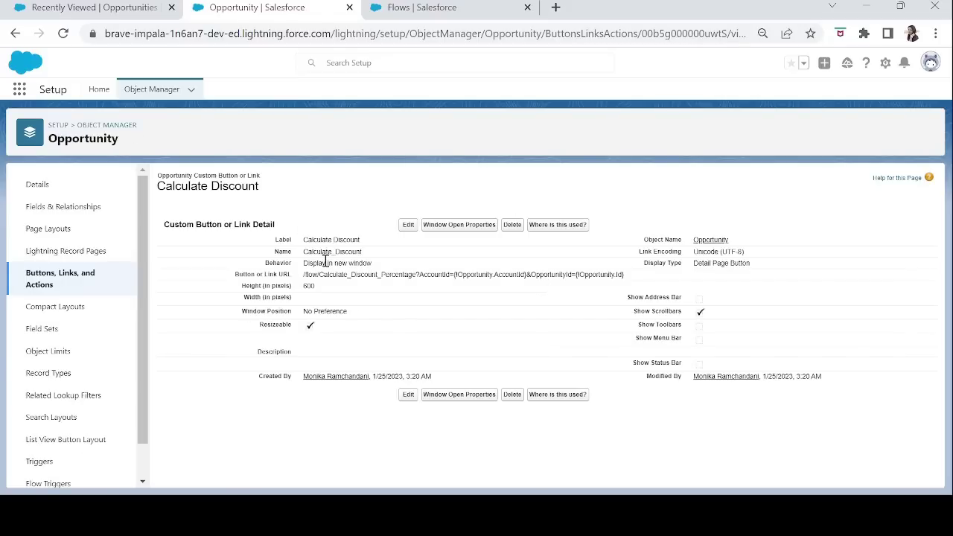
Step: Open the Opportunity Layout page layout and add the Calculate Discount button to the Custom Buttons of Opportunity Detail
{"action": "left_click", "coordinate": [65, 234]}
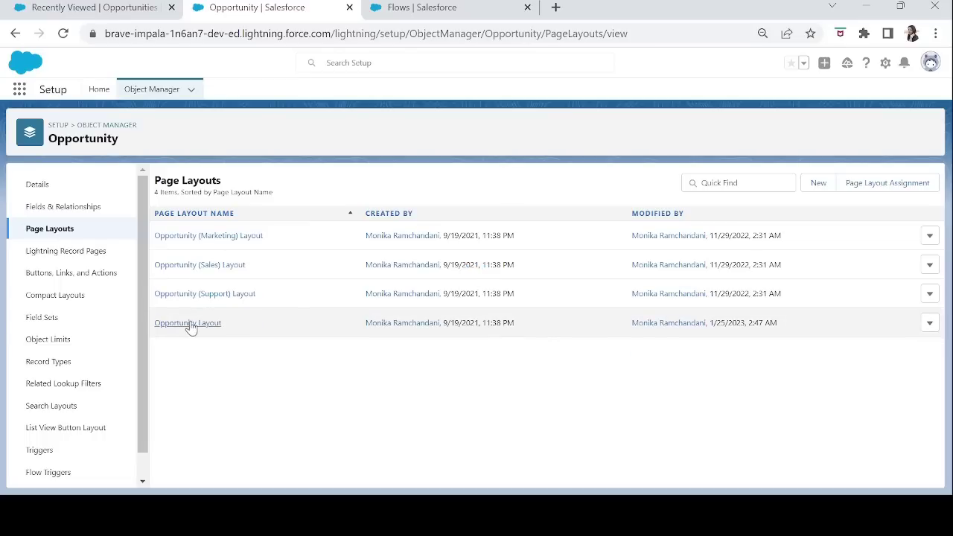
{"action": "left_click", "coordinate": [190, 325]}
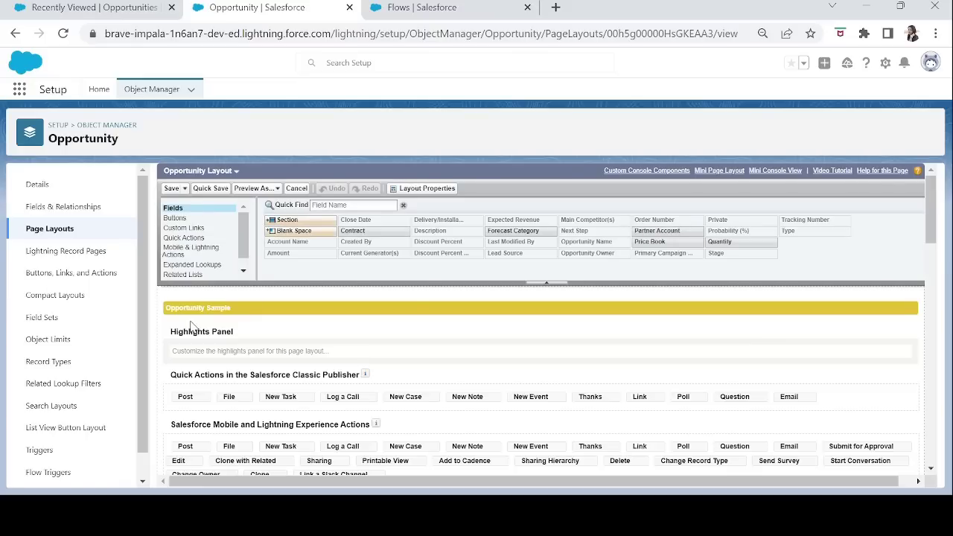
{"action": "left_click", "coordinate": [178, 219]}
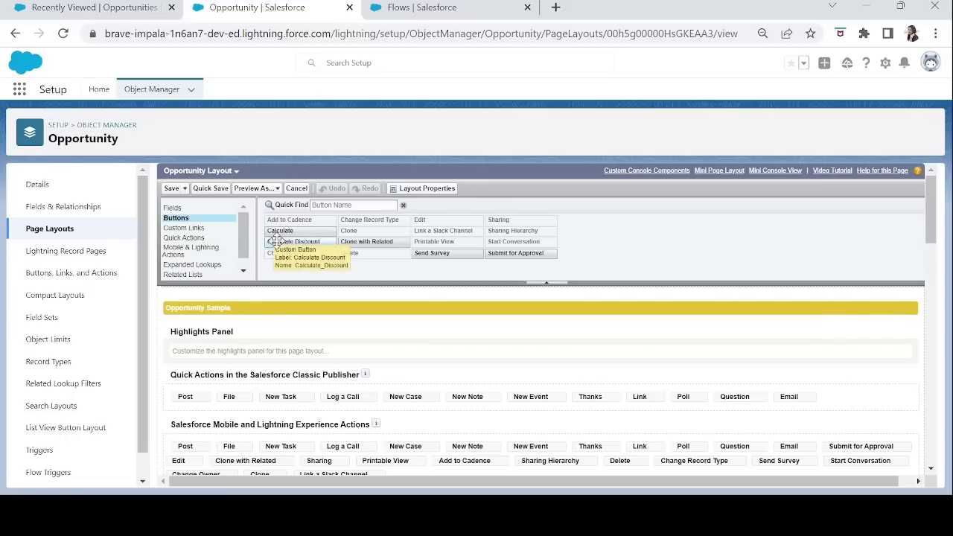
{"action": "left_click_drag", "start_coordinate": [274, 240], "coordinate": [415, 469]}
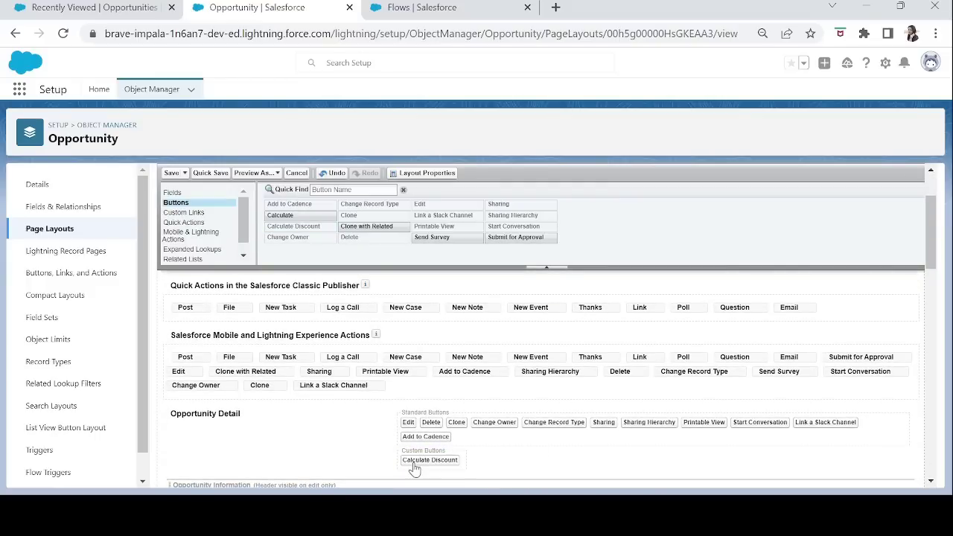
Step: Add Calculate Discount as the first of the Salesforce Mobile and Lightning Experience Actions and save the layout
{"action": "left_click", "coordinate": [181, 236]}
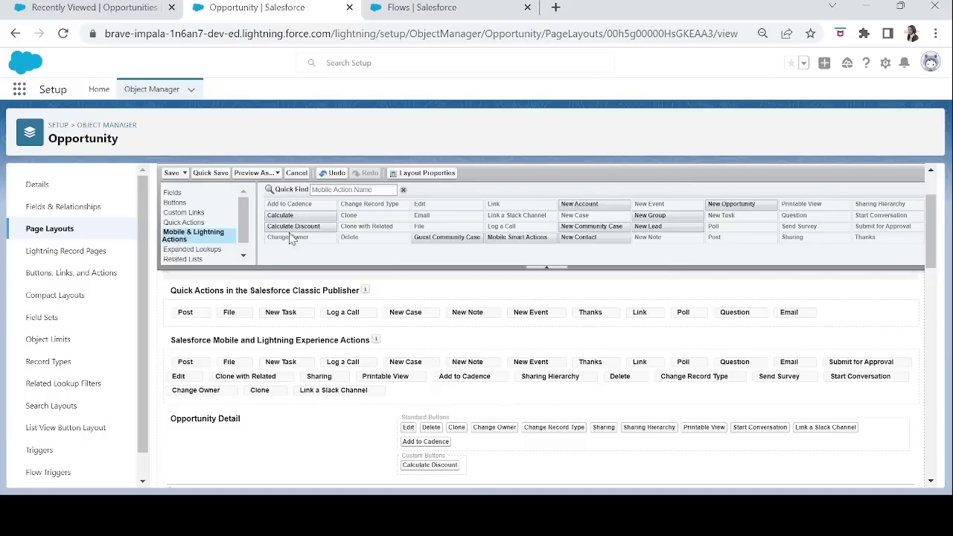
{"action": "mouse_move", "coordinate": [294, 226]}
{"action": "left_mouse_down"}
{"action": "mouse_move", "coordinate": [193, 370]}
{"action": "mouse_move", "coordinate": [176, 370]}
{"action": "left_mouse_up"}
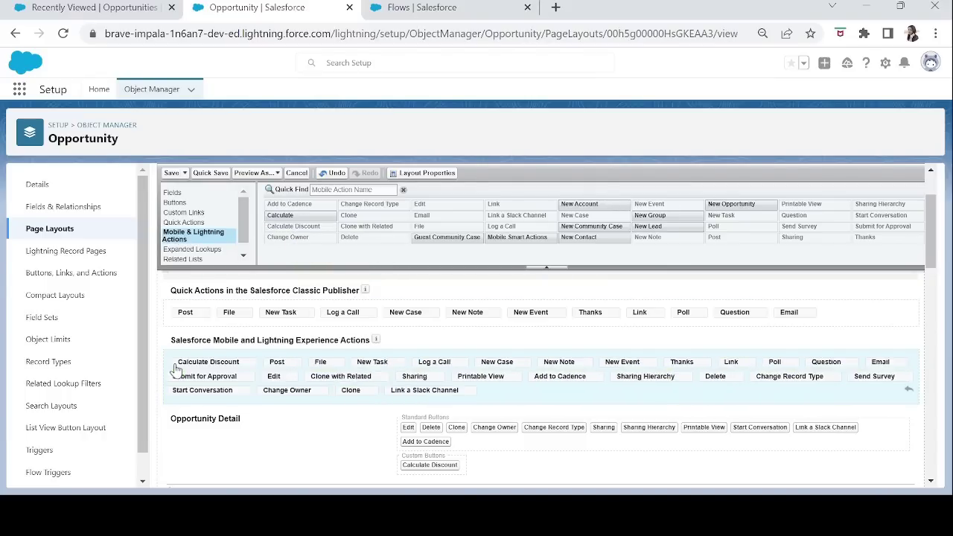
{"action": "left_click", "coordinate": [208, 174]}
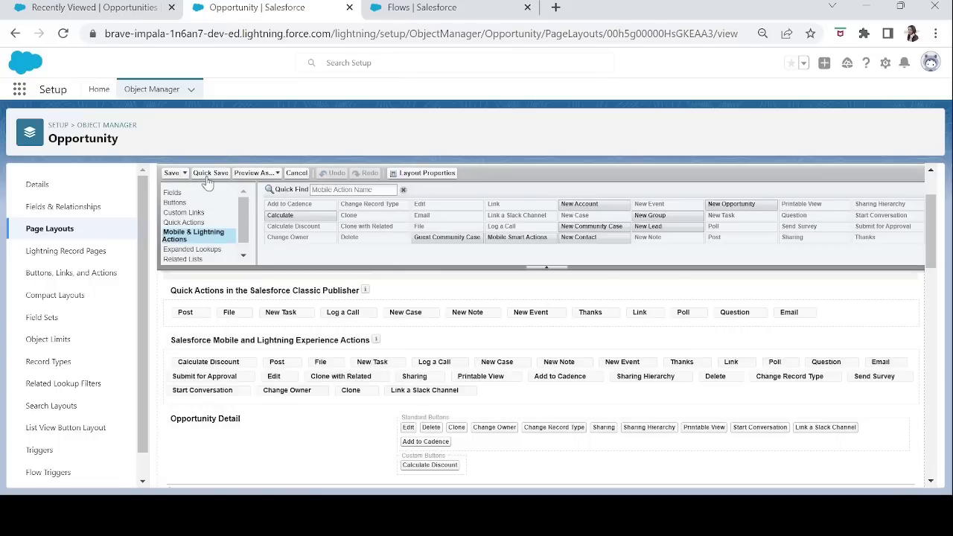
Step: Open the Opps Account opportunity from the recently viewed list and edit its record page in Lightning App Builder
{"action": "left_click", "coordinate": [119, 9]}
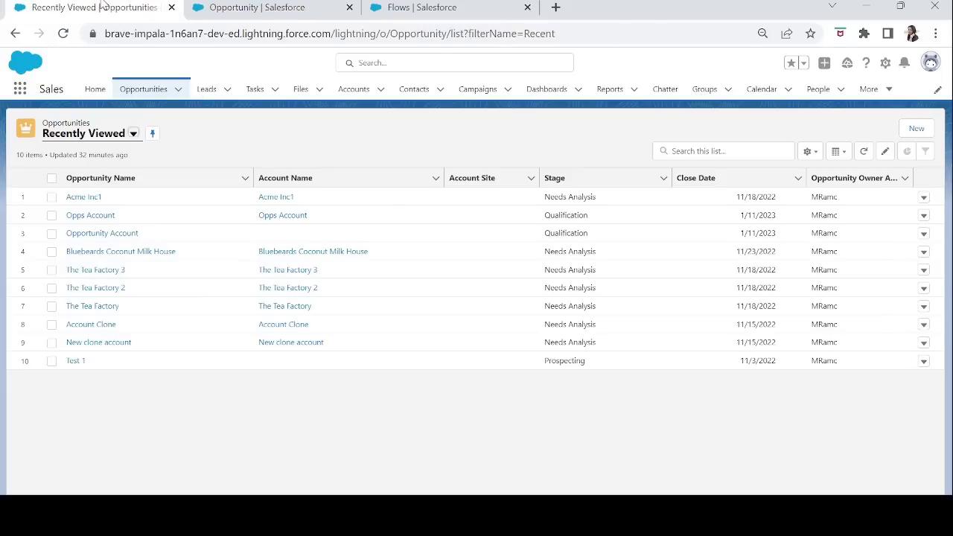
{"action": "left_click", "coordinate": [85, 218]}
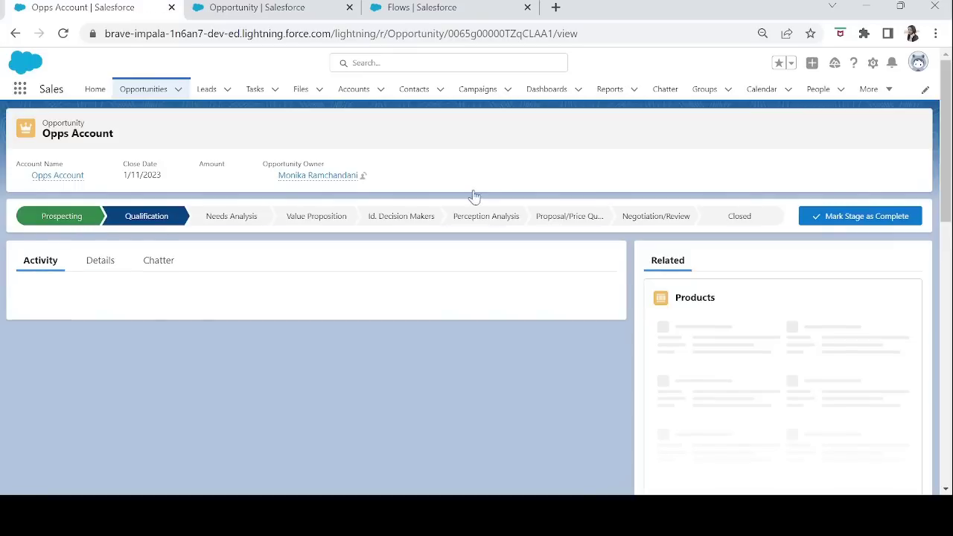
{"action": "left_click", "coordinate": [872, 64]}
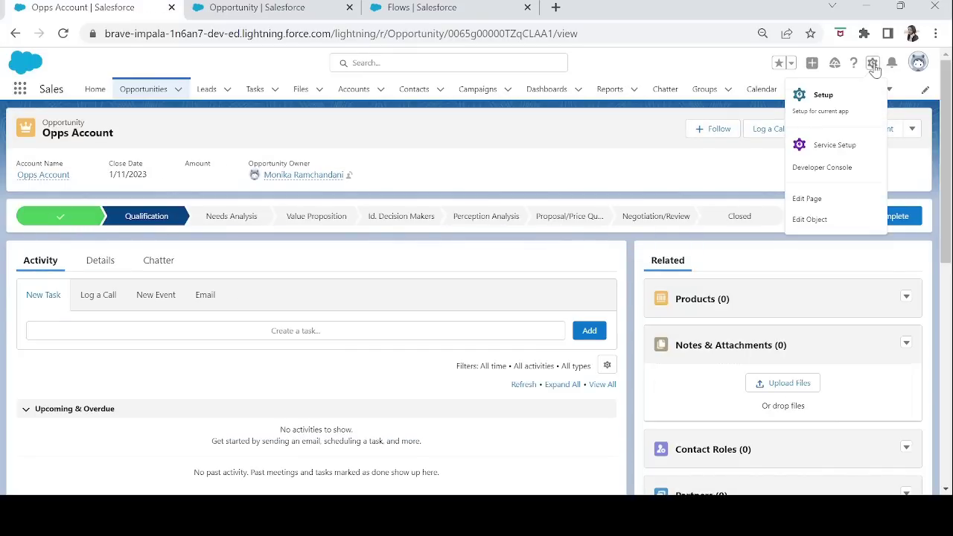
{"action": "left_click", "coordinate": [872, 64]}
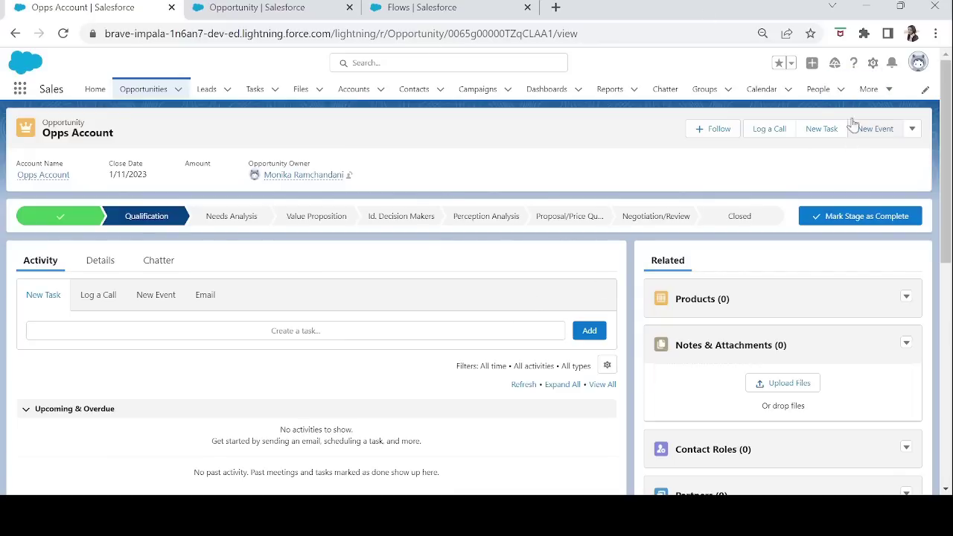
{"action": "left_click", "coordinate": [872, 63]}
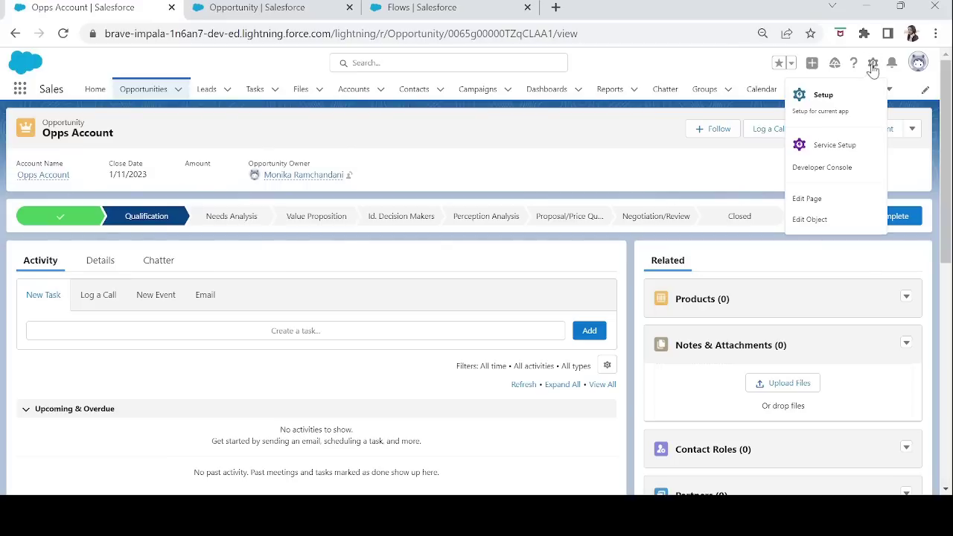
{"action": "left_click", "coordinate": [813, 199]}
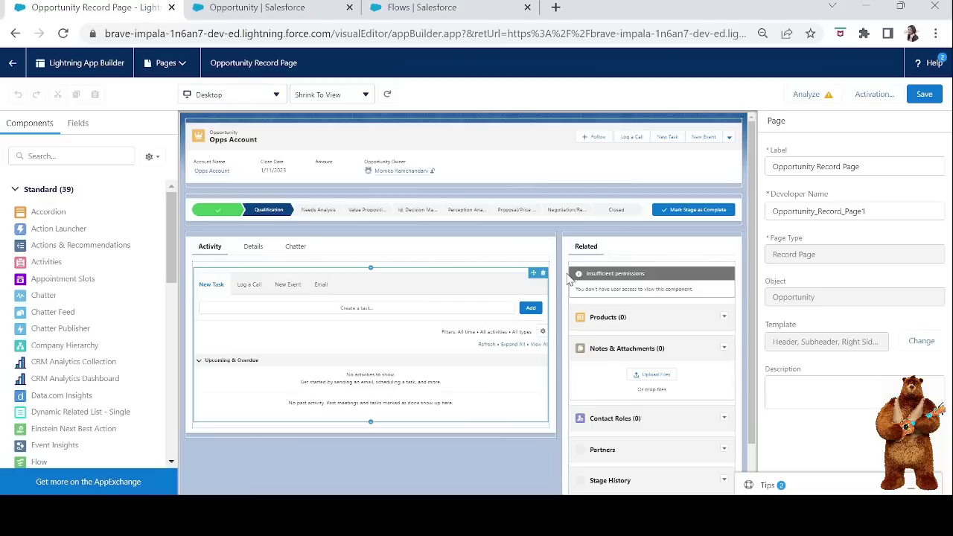
Step: Add the custom action Calculate Discount to the Highlights Panel of the Opportunity Record Page
{"action": "left_click", "coordinate": [550, 143]}
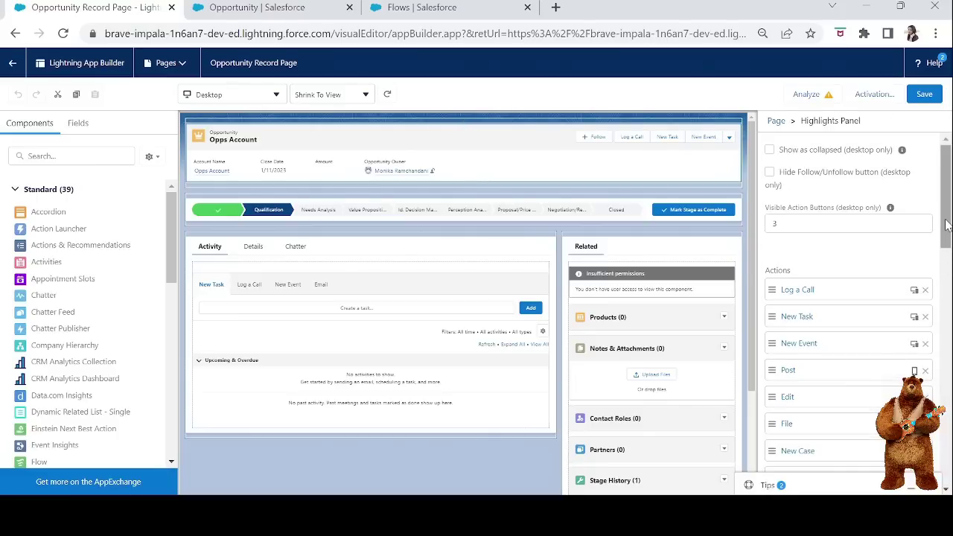
{"action": "left_click_drag", "start_coordinate": [944, 228], "coordinate": [943, 262]}
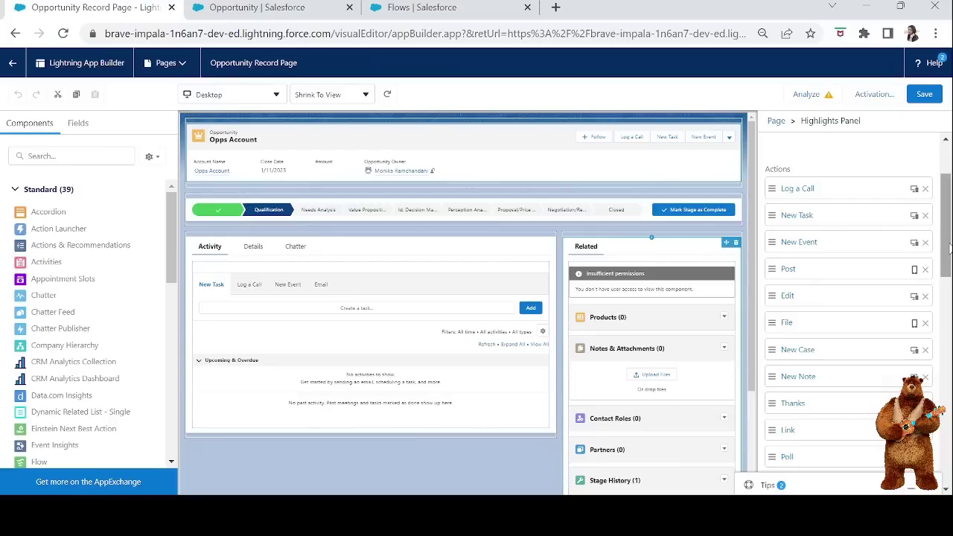
{"action": "scroll", "coordinate": [945, 246], "scroll_direction": "down", "scroll_amount": 8}
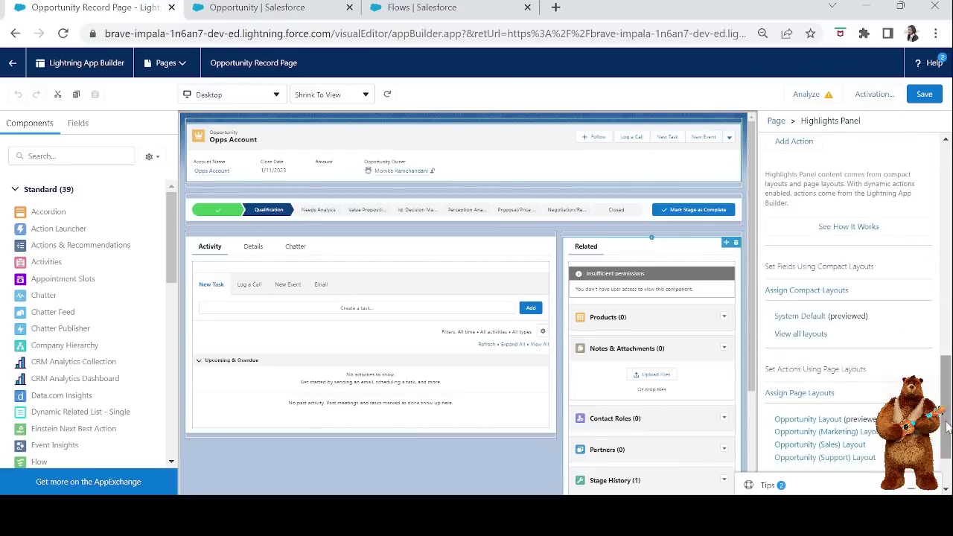
{"action": "left_click", "coordinate": [801, 142]}
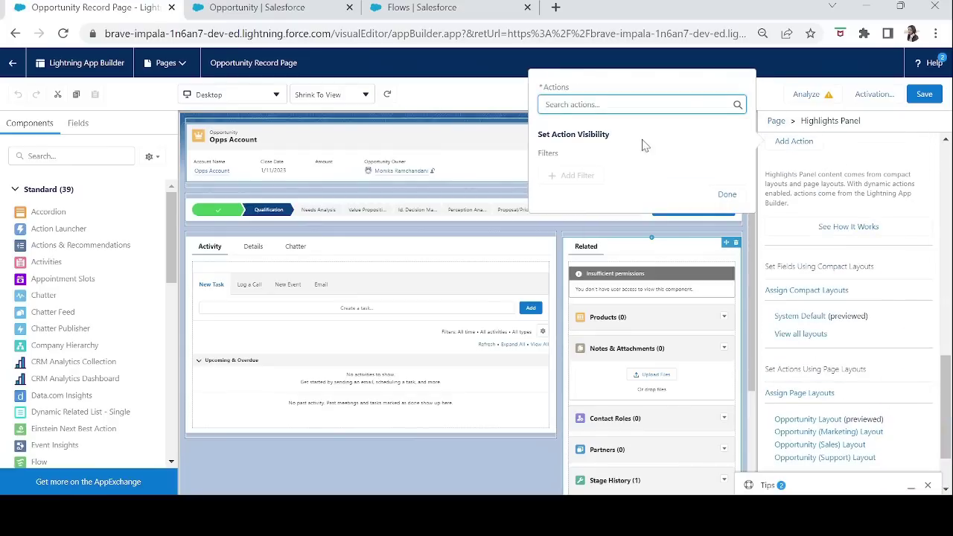
{"action": "left_click", "coordinate": [571, 105]}
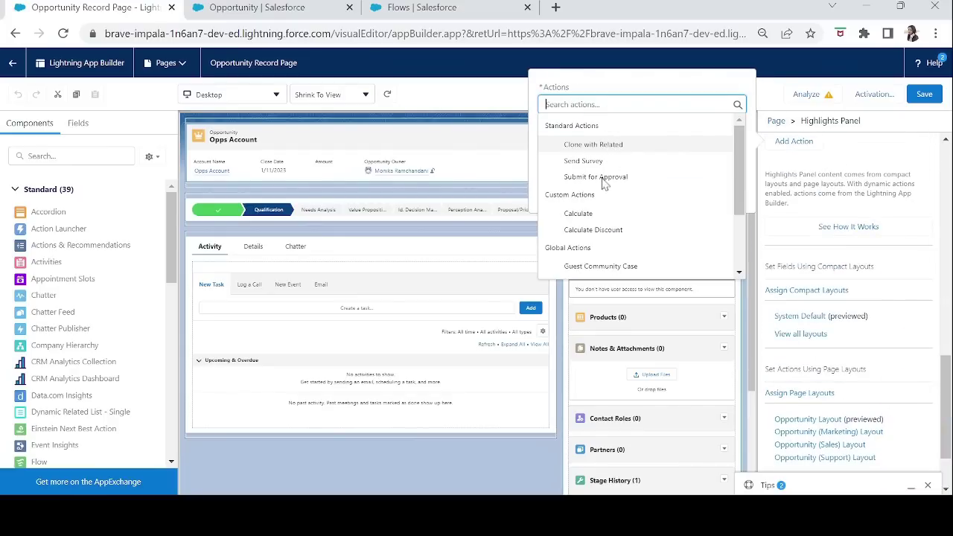
{"action": "left_click", "coordinate": [582, 235]}
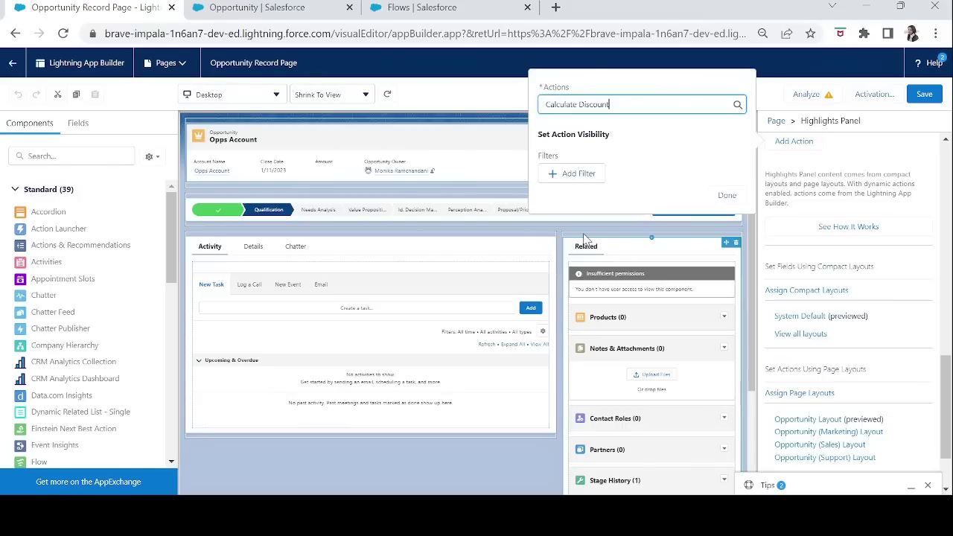
{"action": "left_click", "coordinate": [726, 195]}
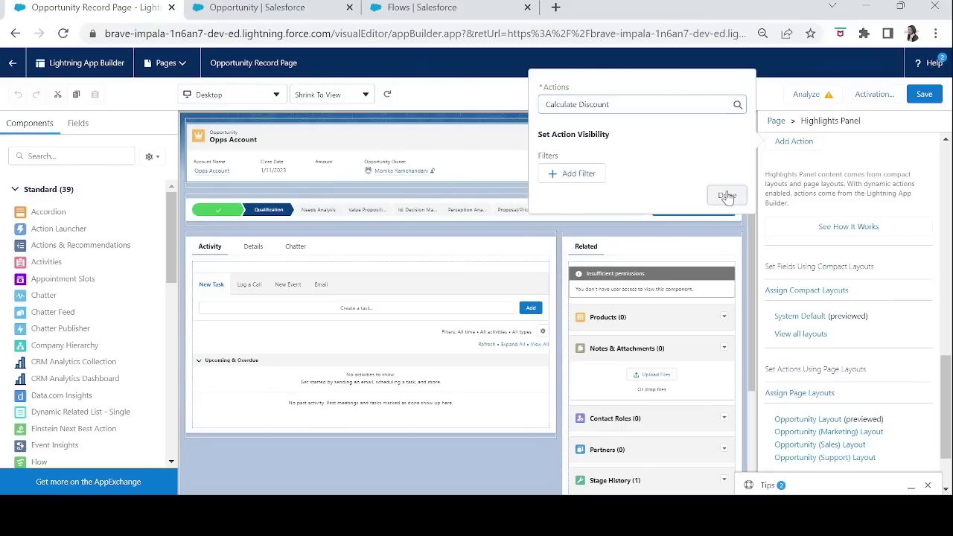
Step: Move Calculate Discount to the first place in the Highlights Panel's actions, above Log a Call
{"action": "scroll", "coordinate": [810, 322], "scroll_direction": "up", "scroll_amount": 3}
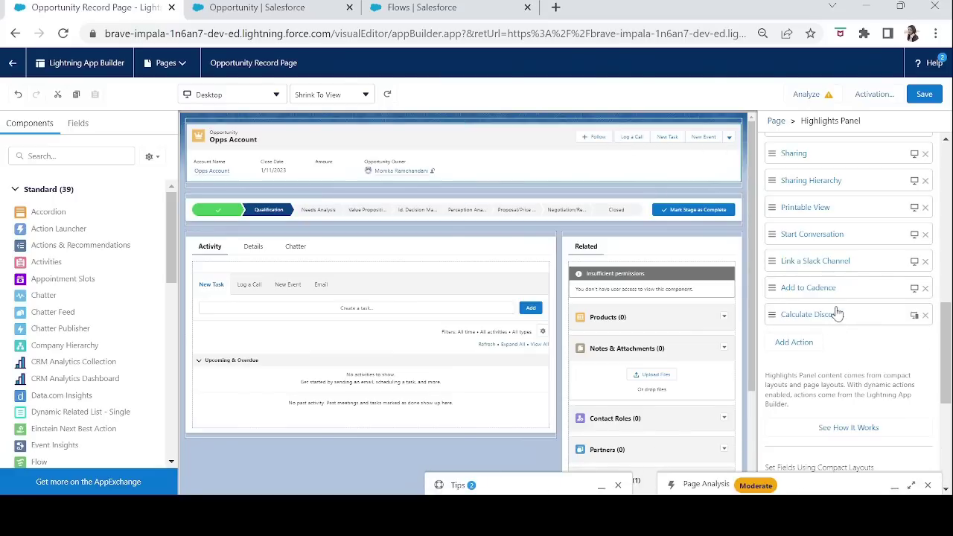
{"action": "left_click_drag", "start_coordinate": [836, 312], "coordinate": [840, 178]}
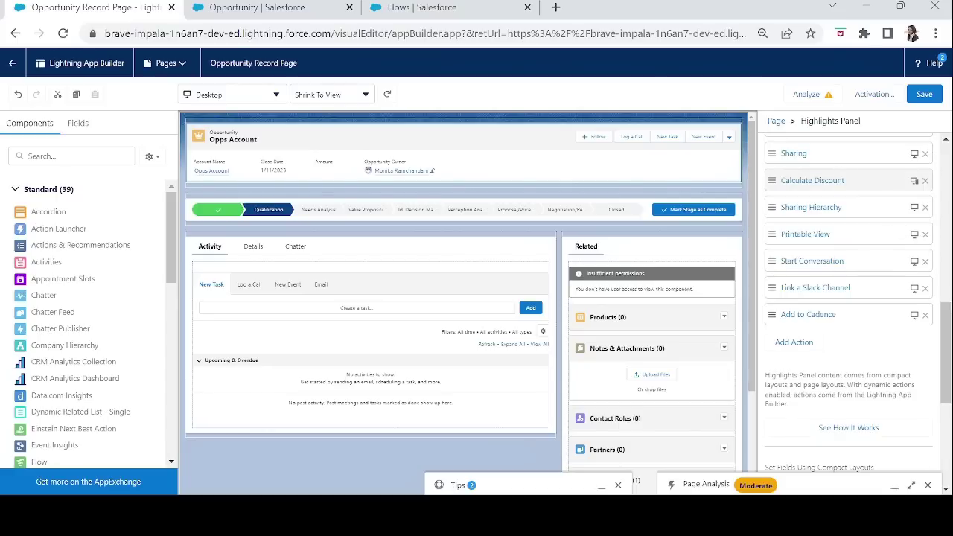
{"action": "left_click_drag", "start_coordinate": [946, 355], "coordinate": [942, 260]}
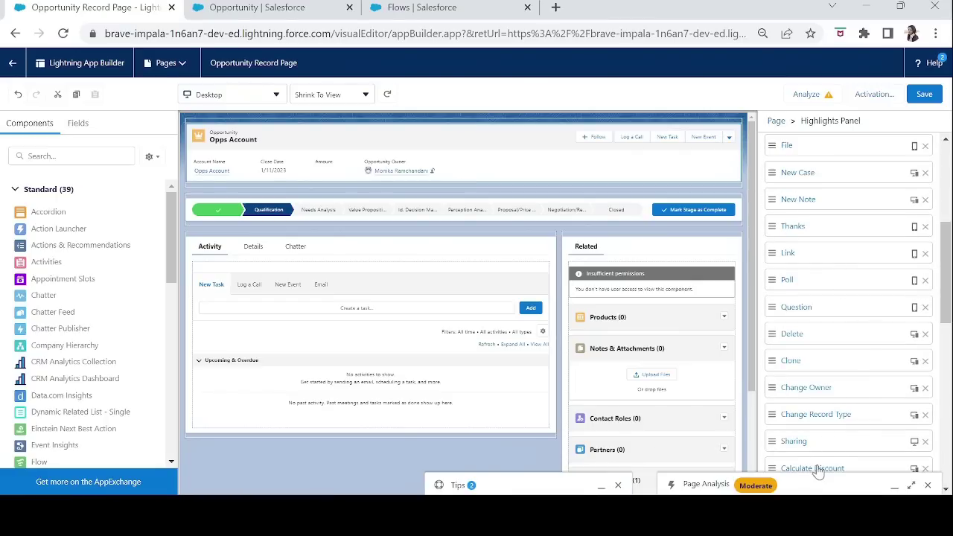
{"action": "left_click_drag", "start_coordinate": [814, 469], "coordinate": [810, 164]}
{"action": "left_click_drag", "start_coordinate": [943, 267], "coordinate": [939, 211]}
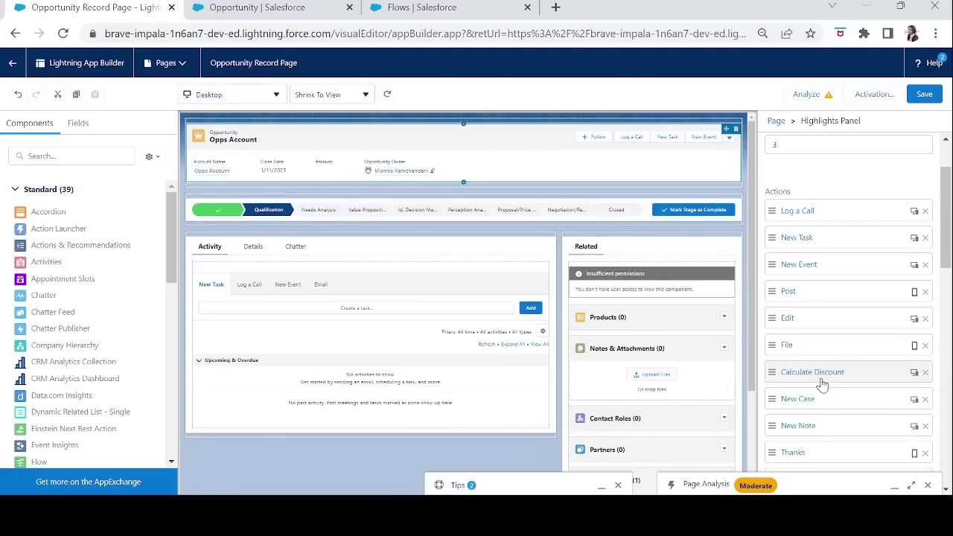
{"action": "left_click_drag", "start_coordinate": [811, 214], "coordinate": [810, 214]}
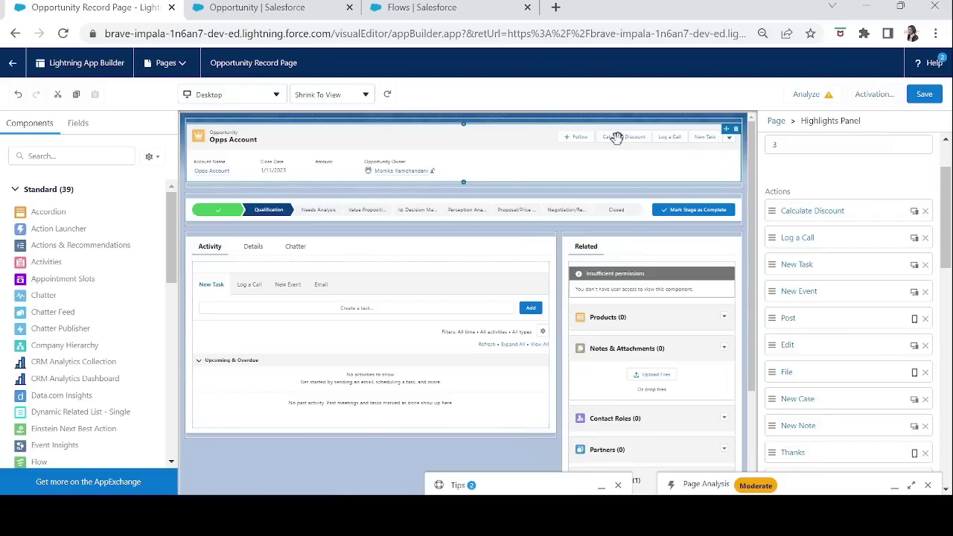
Step: Save the Opportunity Record Page, look at its activation settings, and return to the Opps Account opportunity
{"action": "left_click", "coordinate": [798, 147]}
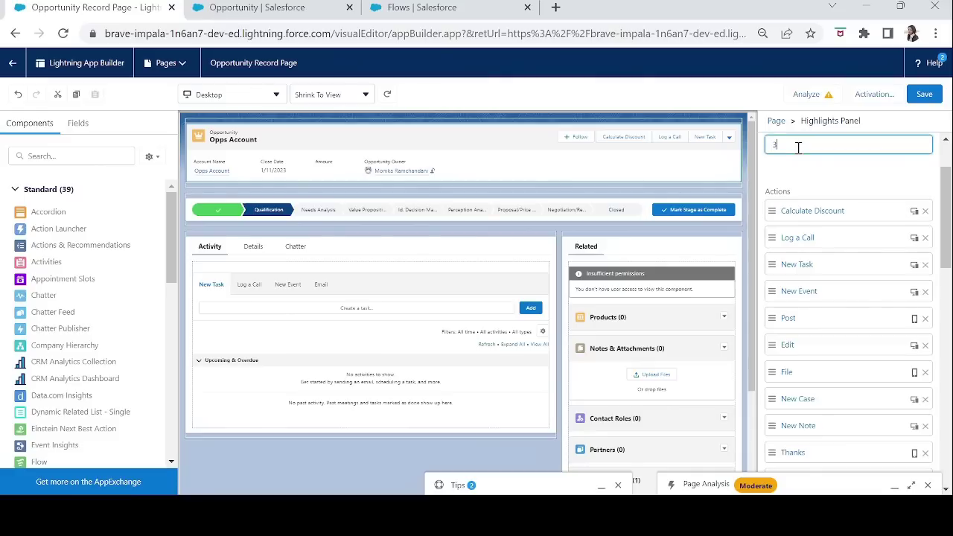
{"action": "left_click", "coordinate": [924, 97]}
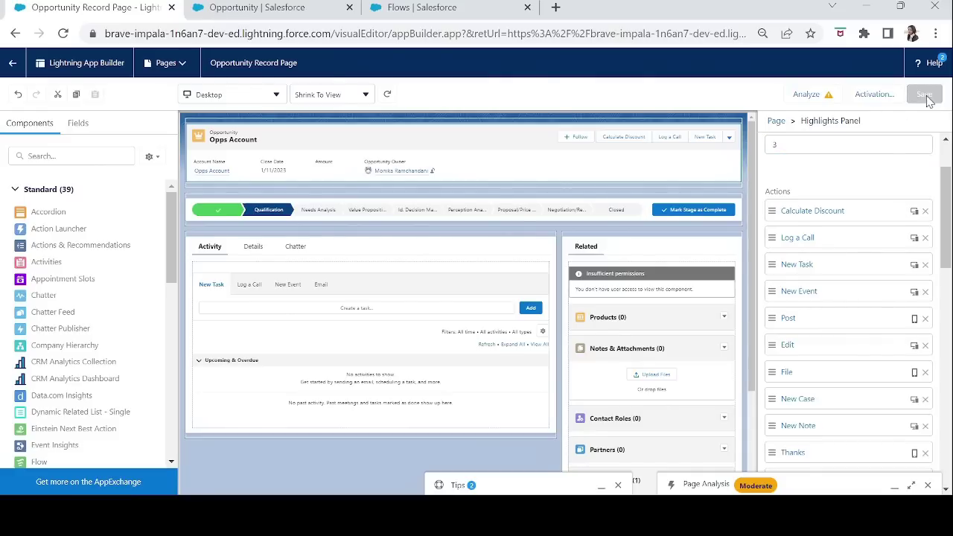
{"action": "left_click", "coordinate": [869, 95]}
{"action": "left_click", "coordinate": [729, 435]}
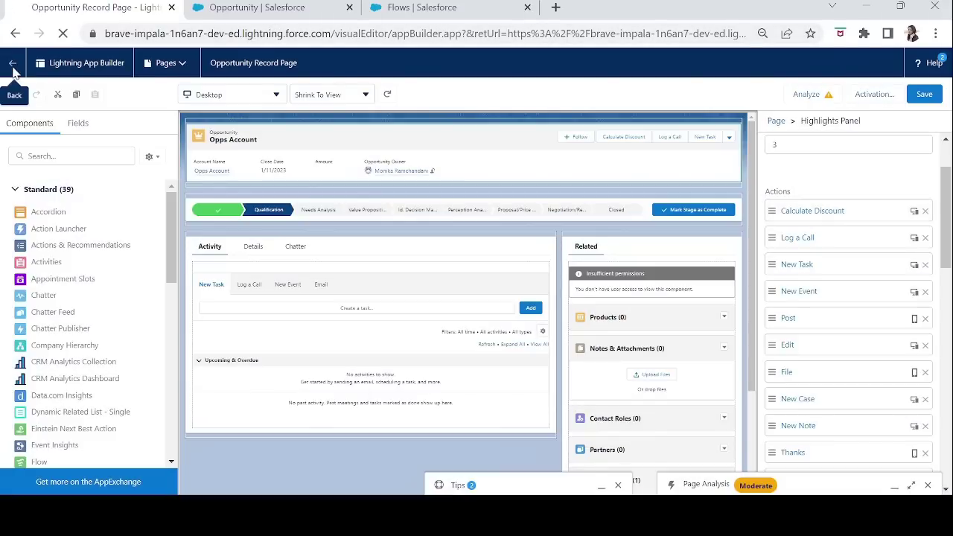
{"action": "left_click", "coordinate": [12, 66]}
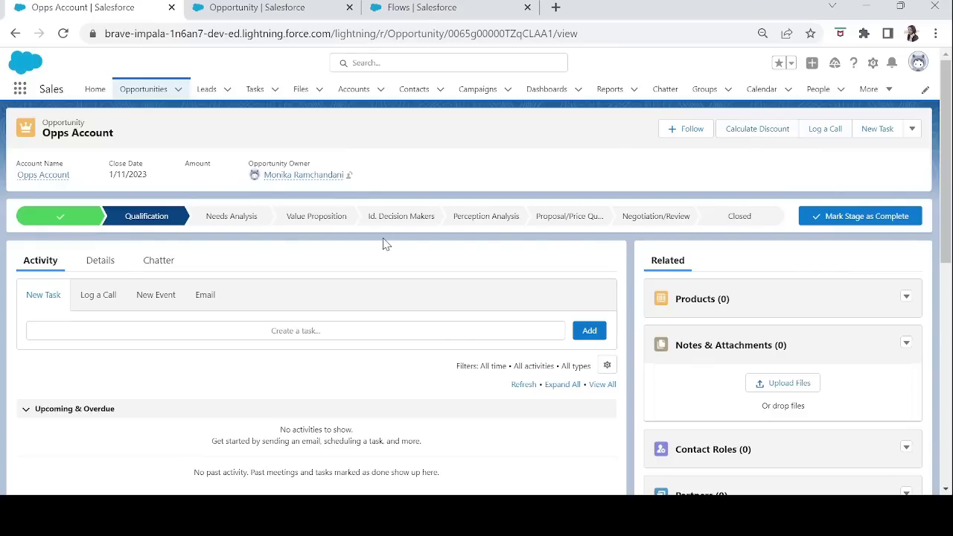
Step: Check the Discount Percent in the opportunity's details and the Annual Revenue in the details of its account
{"action": "left_click", "coordinate": [100, 268]}
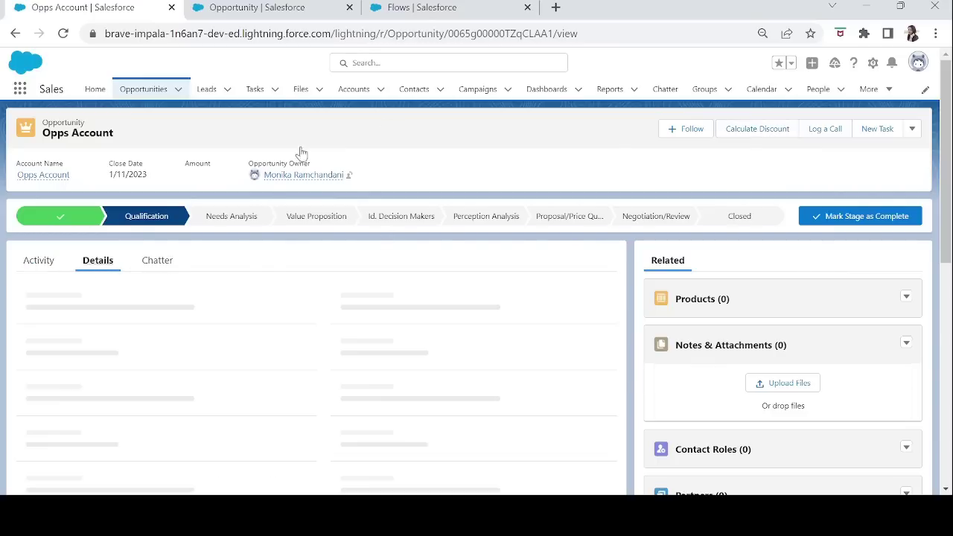
{"action": "left_click_drag", "start_coordinate": [949, 254], "coordinate": [945, 326]}
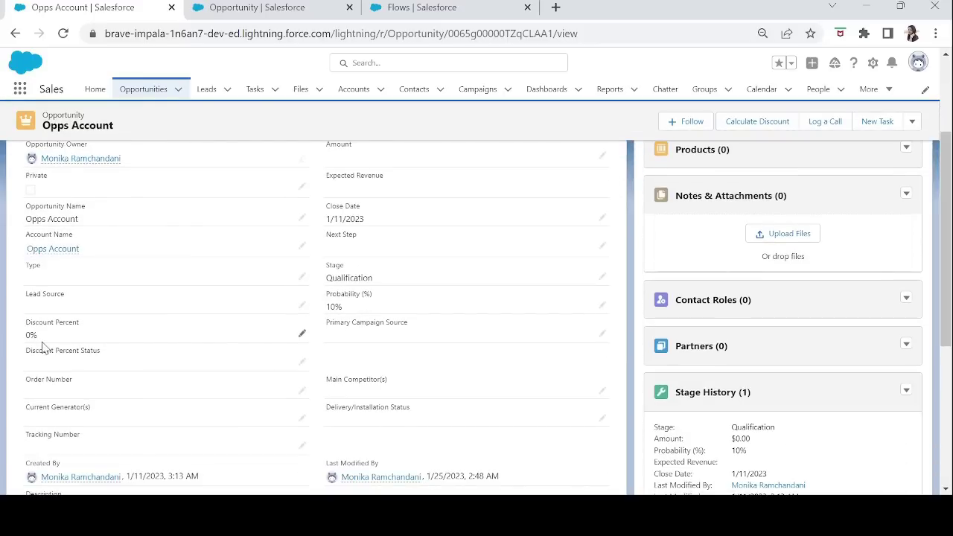
{"action": "left_click_drag", "start_coordinate": [943, 296], "coordinate": [947, 224]}
{"action": "left_click", "coordinate": [46, 175]}
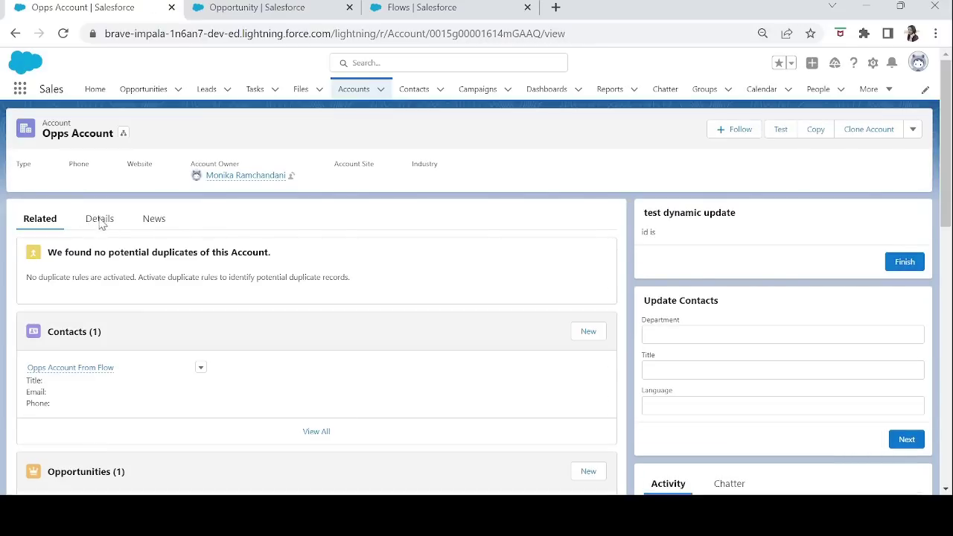
{"action": "left_click", "coordinate": [100, 224]}
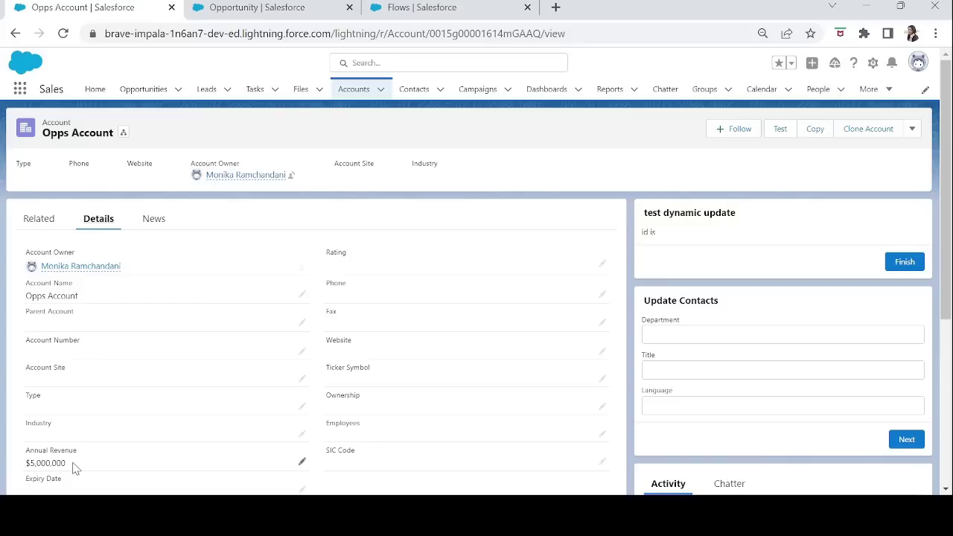
Step: Reopen the Opps Account opportunity and run the Calculate Discount action on it
{"action": "left_click", "coordinate": [143, 90]}
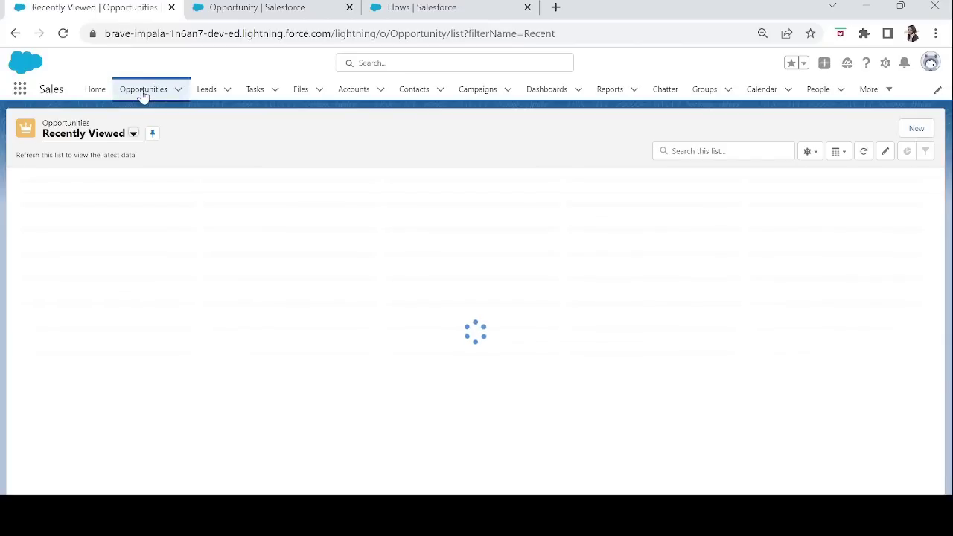
{"action": "left_click", "coordinate": [89, 198]}
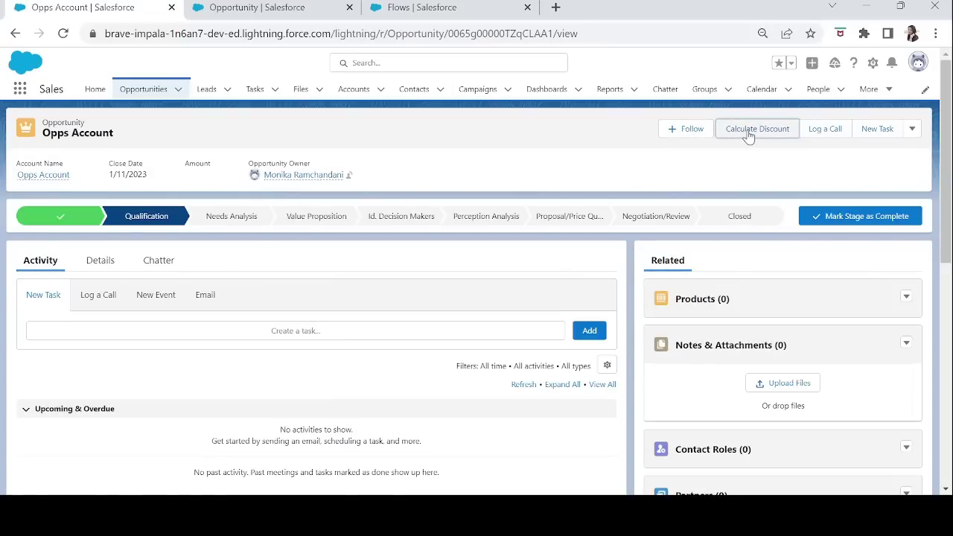
{"action": "left_click", "coordinate": [747, 134]}
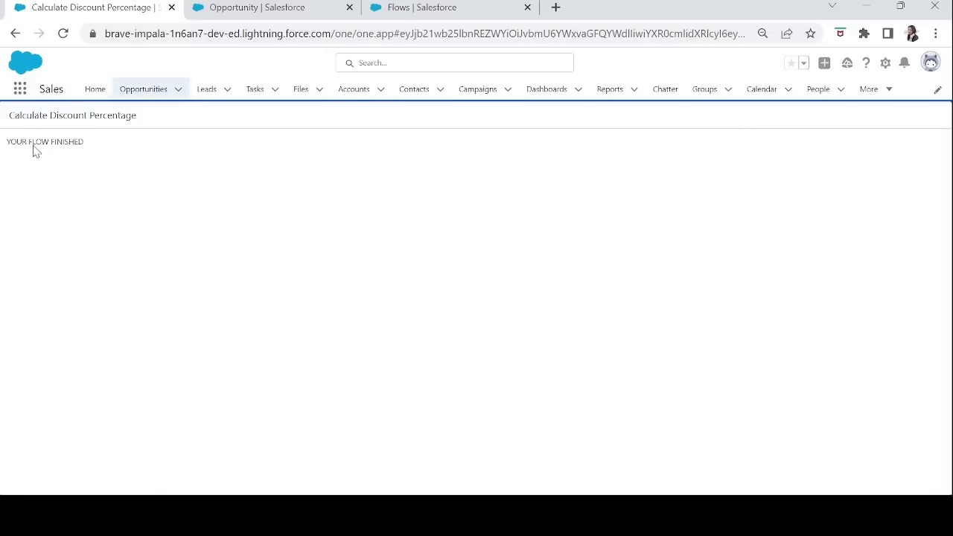
Step: Return to the Opps Account opportunity and examine the Discount Percent in its details
{"action": "left_click", "coordinate": [146, 91]}
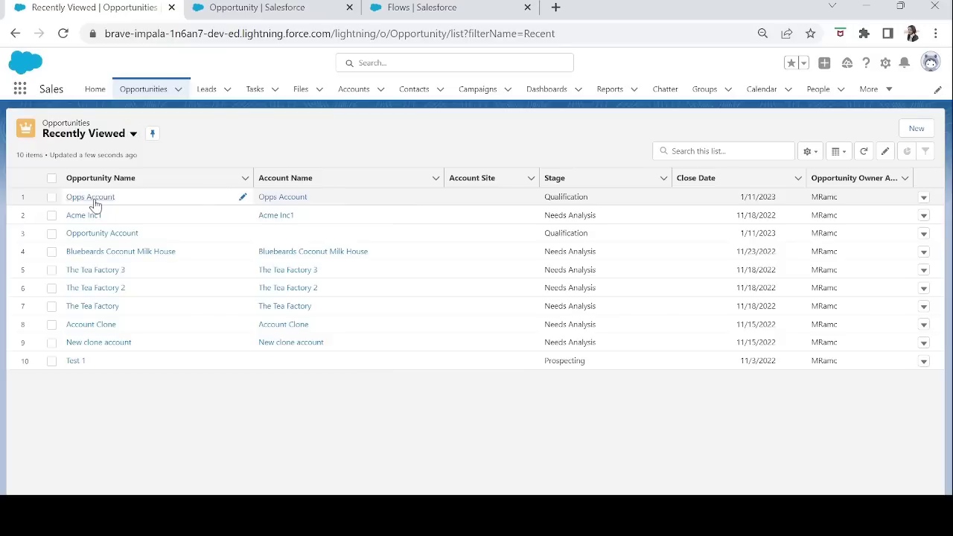
{"action": "left_click", "coordinate": [95, 197]}
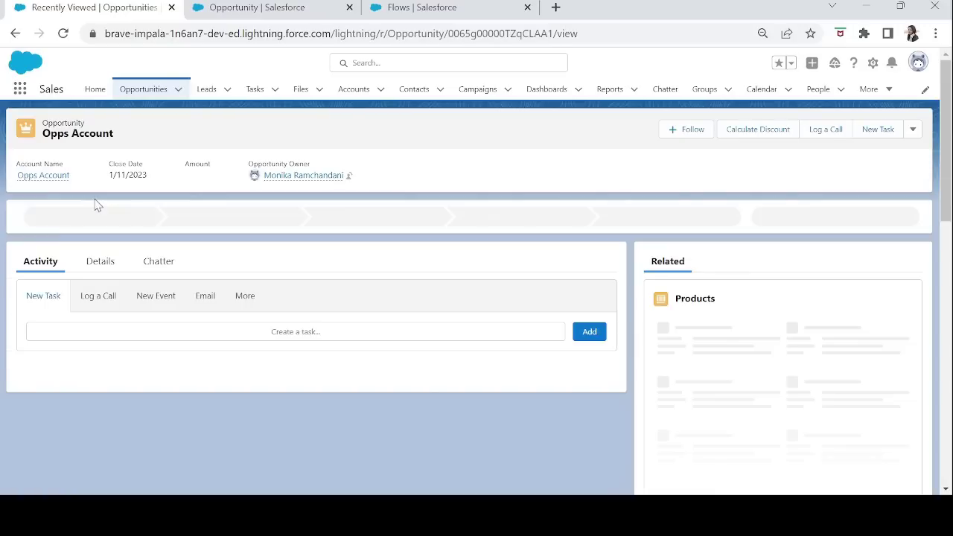
{"action": "left_click", "coordinate": [104, 272]}
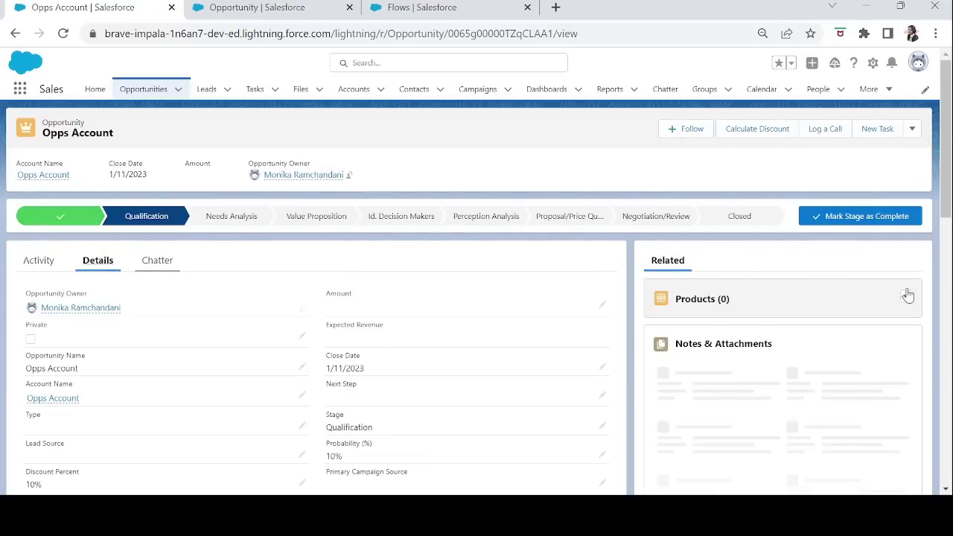
{"action": "left_click_drag", "start_coordinate": [948, 195], "coordinate": [949, 240]}
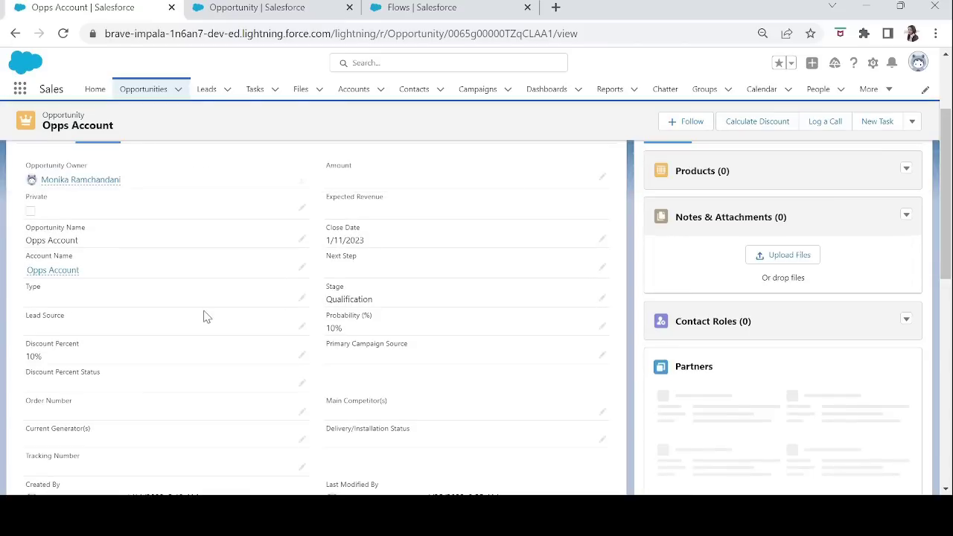
{"action": "left_click_drag", "start_coordinate": [61, 357], "coordinate": [27, 356]}
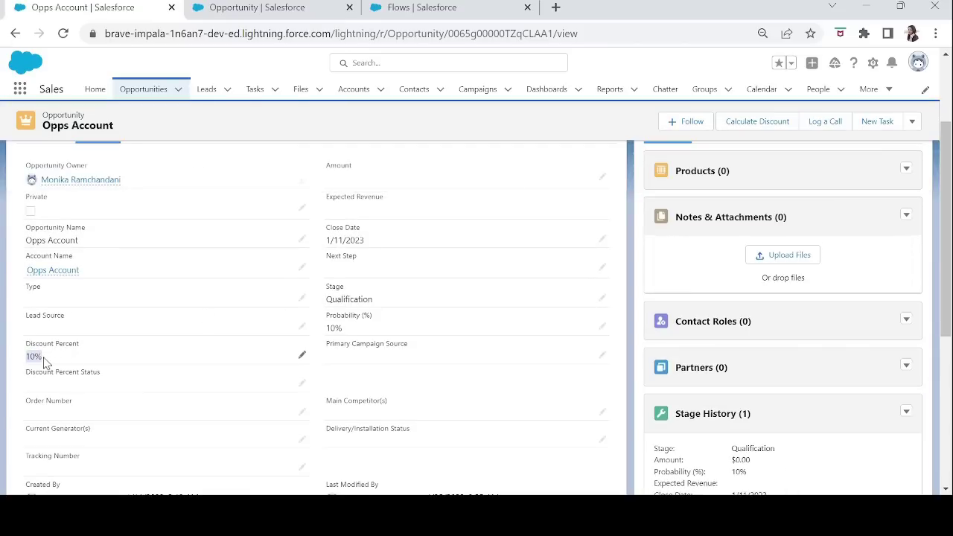
{"action": "left_click", "coordinate": [47, 361]}
{"action": "left_click_drag", "start_coordinate": [945, 283], "coordinate": [937, 148]}
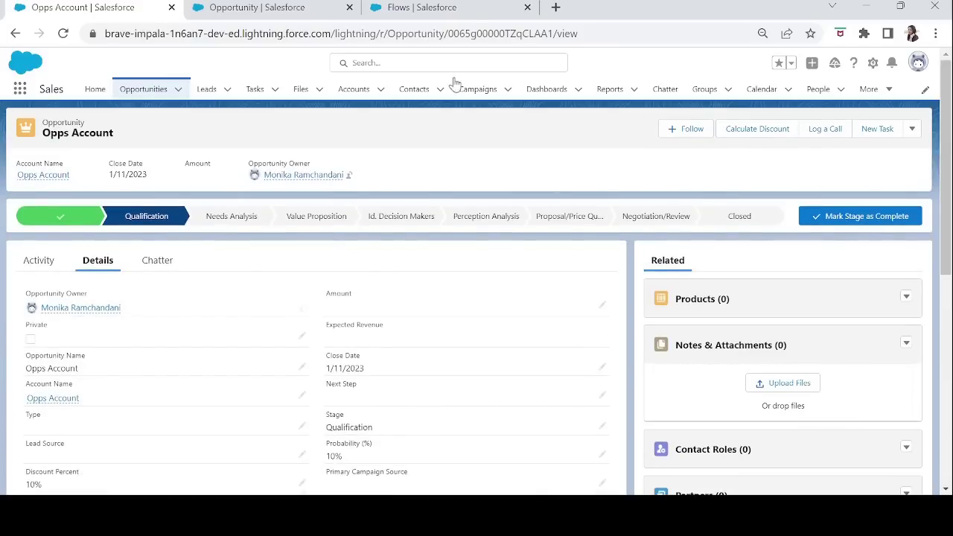
Step: Edit the opportunity's Calculate Discount button so its URL's retURL parameter is {!Opportunity.Id}, and save the button
{"action": "left_click", "coordinate": [293, 14]}
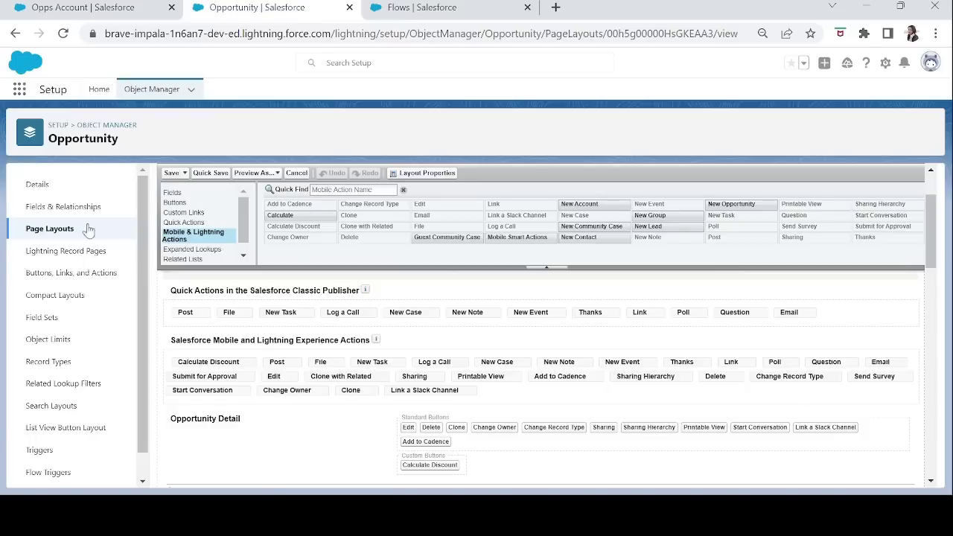
{"action": "left_click", "coordinate": [71, 274]}
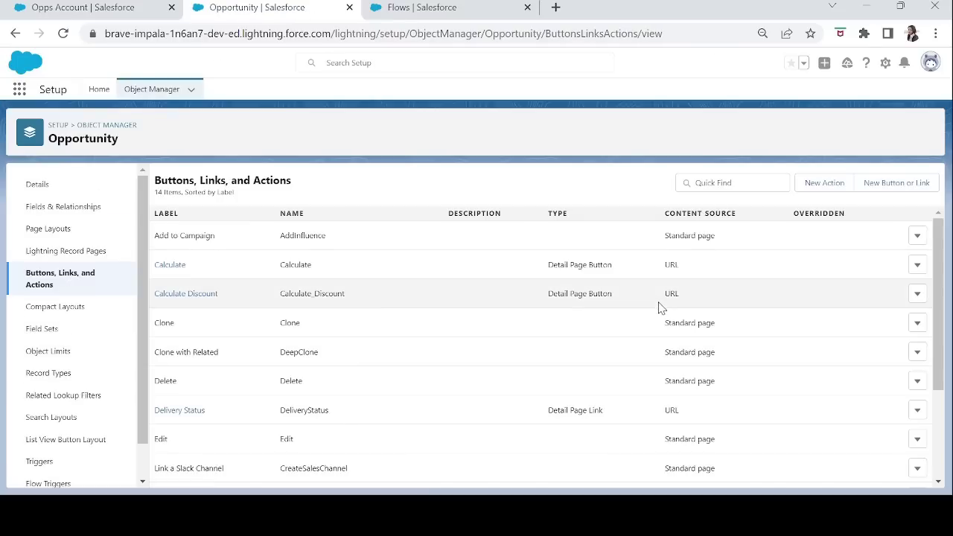
{"action": "left_click", "coordinate": [920, 297]}
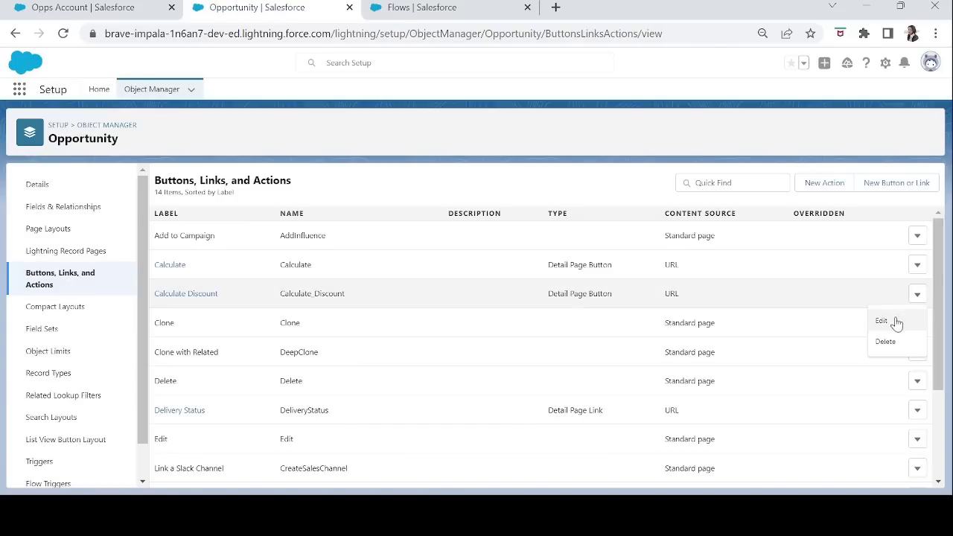
{"action": "left_click", "coordinate": [895, 322]}
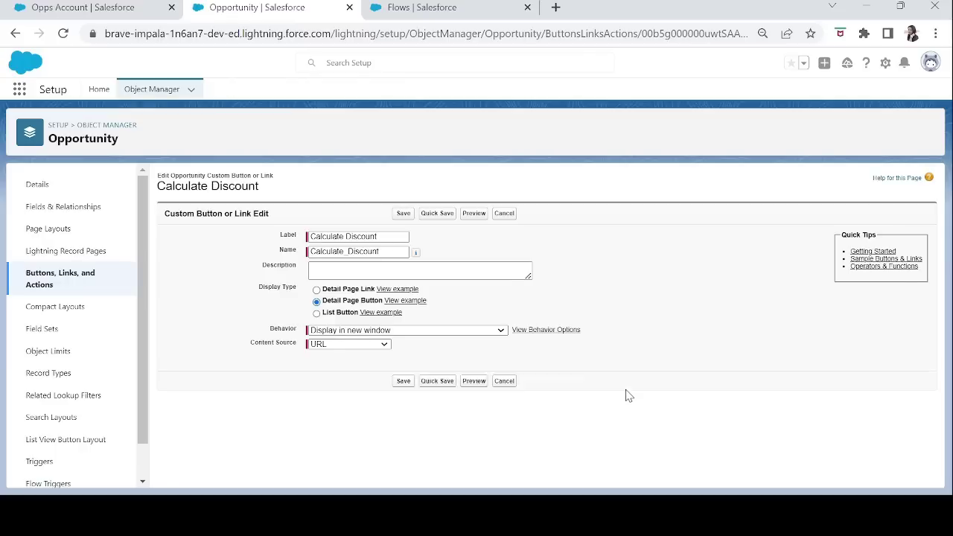
{"action": "left_click", "coordinate": [250, 403]}
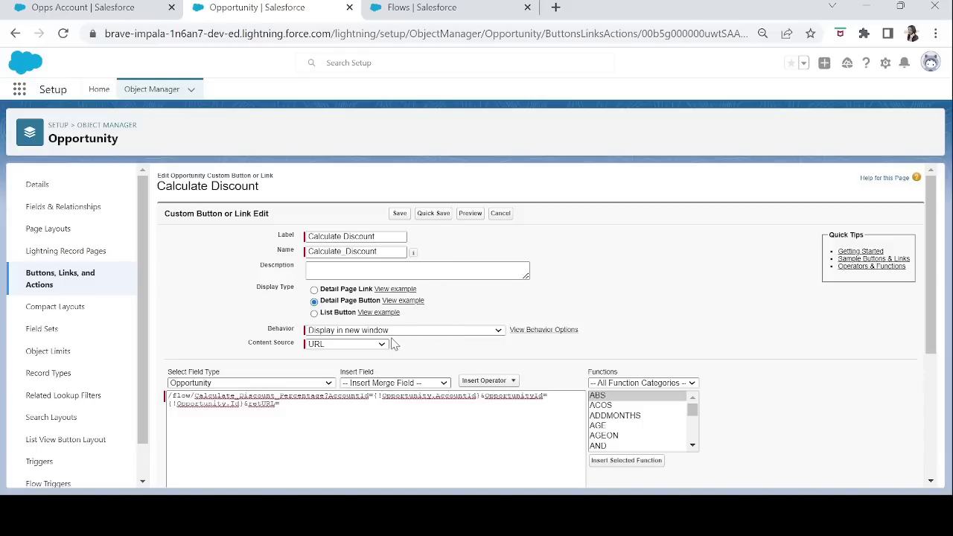
{"action": "type", "text": "{!Opportunity.Id}"}
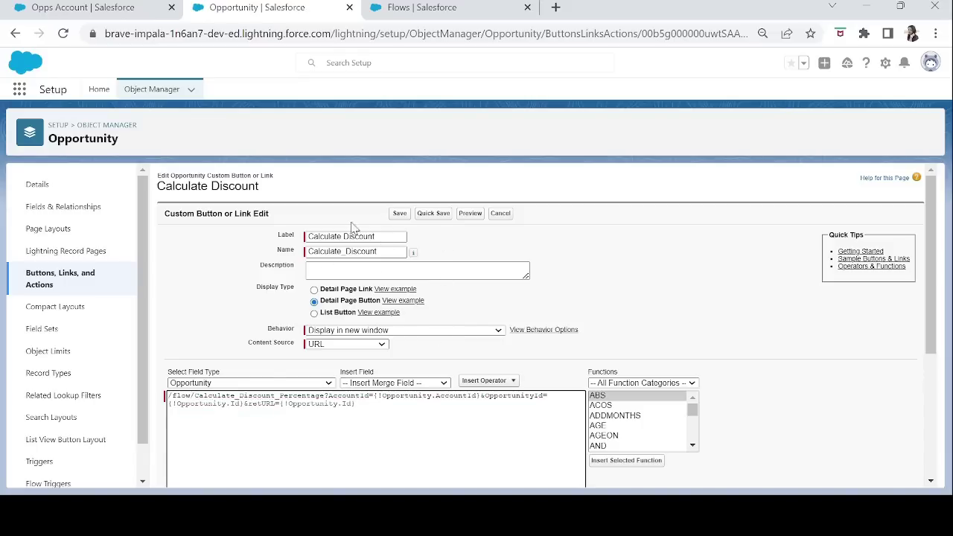
{"action": "left_click", "coordinate": [435, 214]}
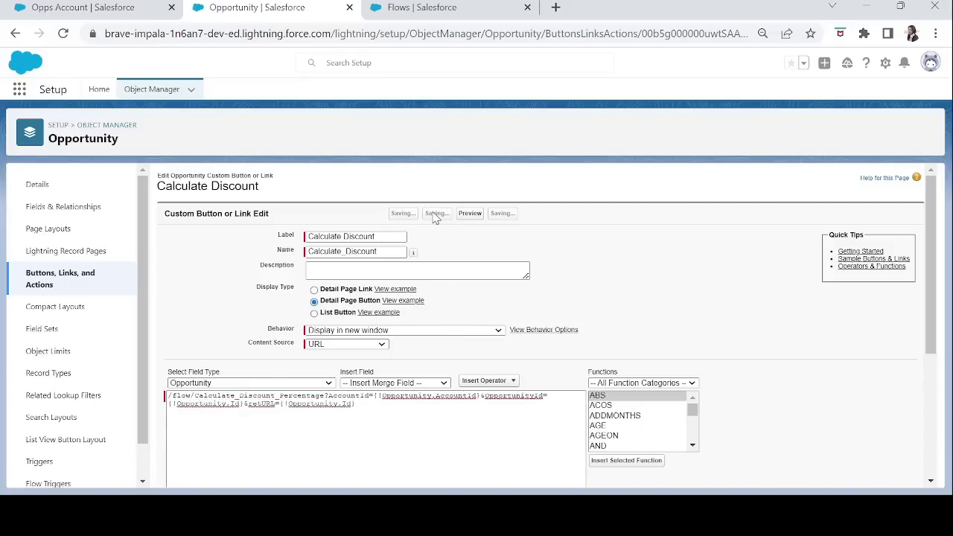
Step: Return to the Opps Account opportunity, reload its page, and run the Calculate Discount action on it
{"action": "left_click", "coordinate": [104, 9]}
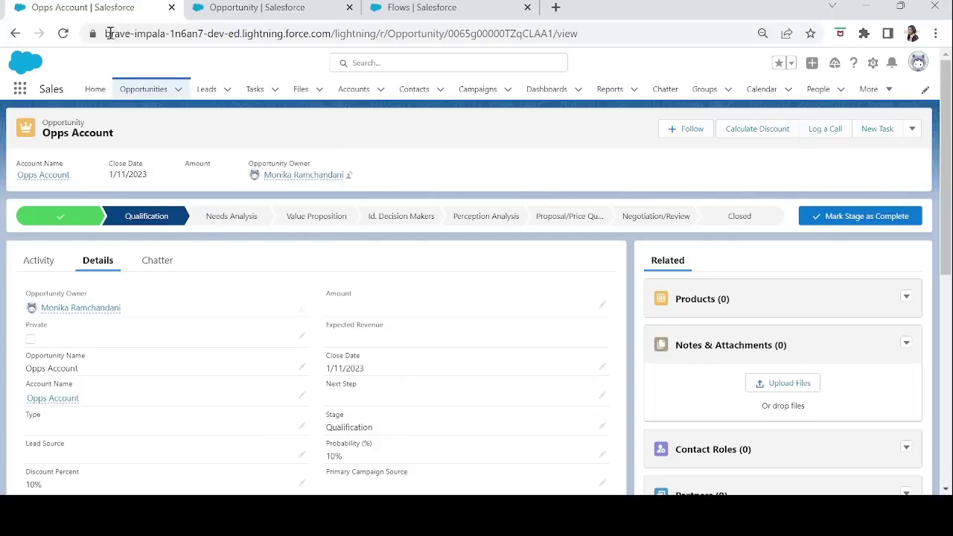
{"action": "left_click", "coordinate": [239, 35]}
{"action": "key", "text": "Return"}
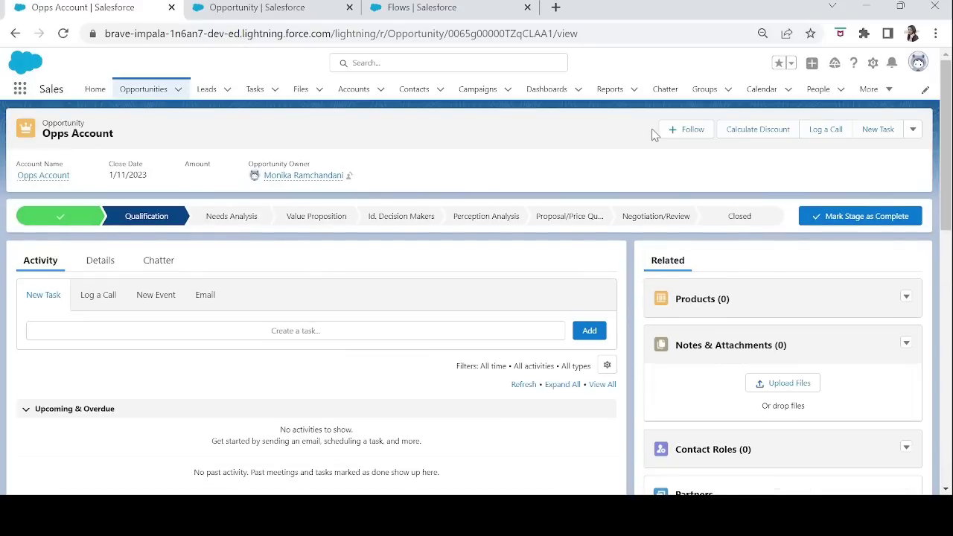
{"action": "left_click", "coordinate": [752, 134]}
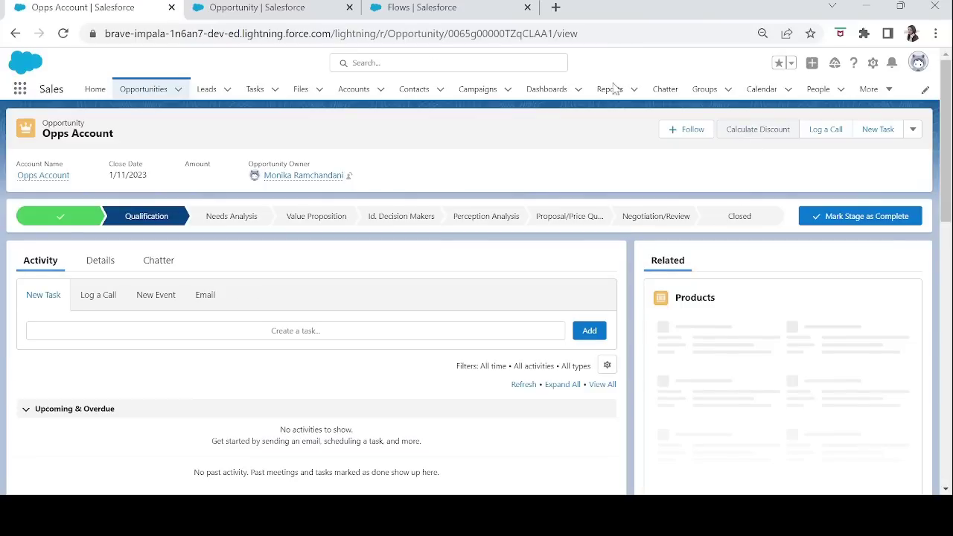
Step: Check the Discount Percent in the details of the Opps Account opportunity
{"action": "left_click", "coordinate": [96, 264]}
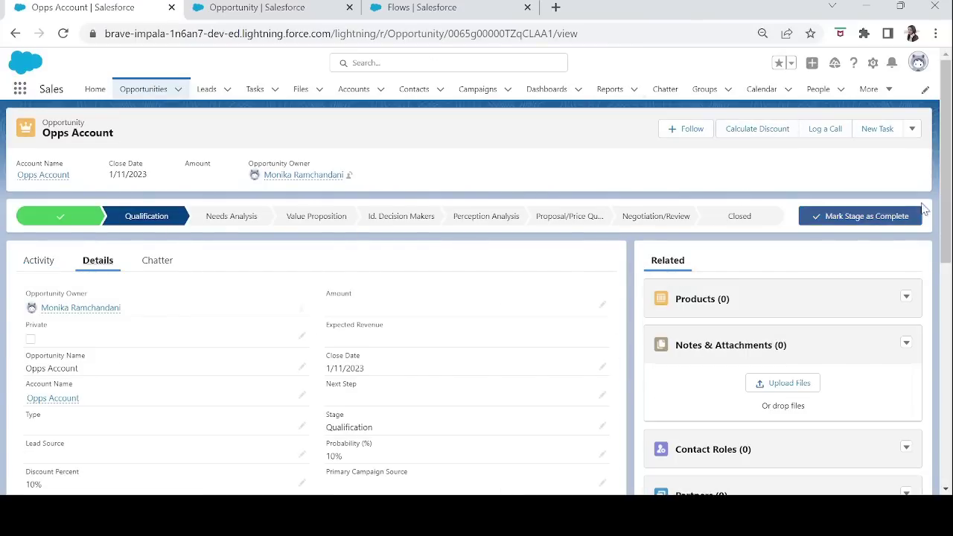
{"action": "left_click_drag", "start_coordinate": [947, 216], "coordinate": [947, 257]}
{"action": "scroll", "coordinate": [477, 297], "scroll_direction": "up", "scroll_amount": 2}
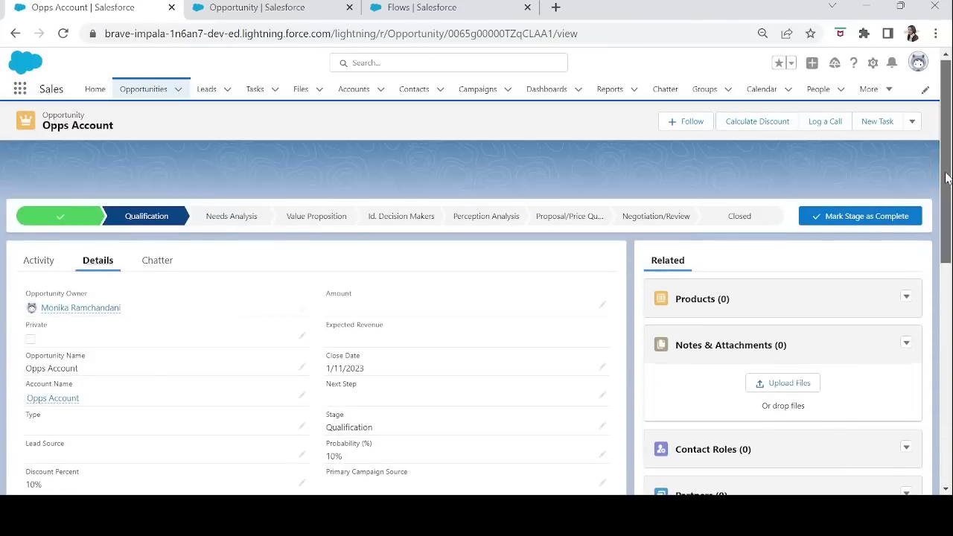
Step: Open the Acme Inc1 opportunity, go to its account, and check the Annual Revenue in the account details
{"action": "left_click", "coordinate": [143, 91]}
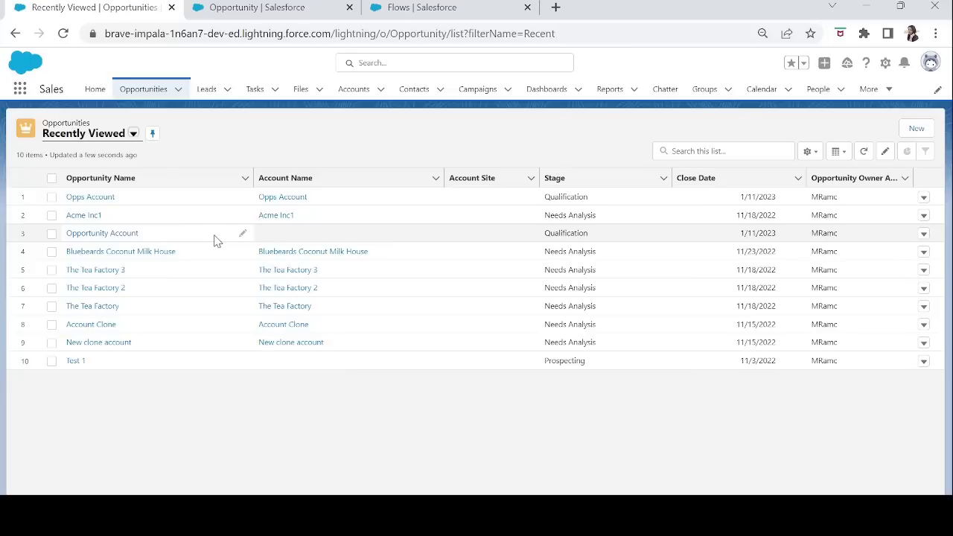
{"action": "left_click", "coordinate": [78, 216]}
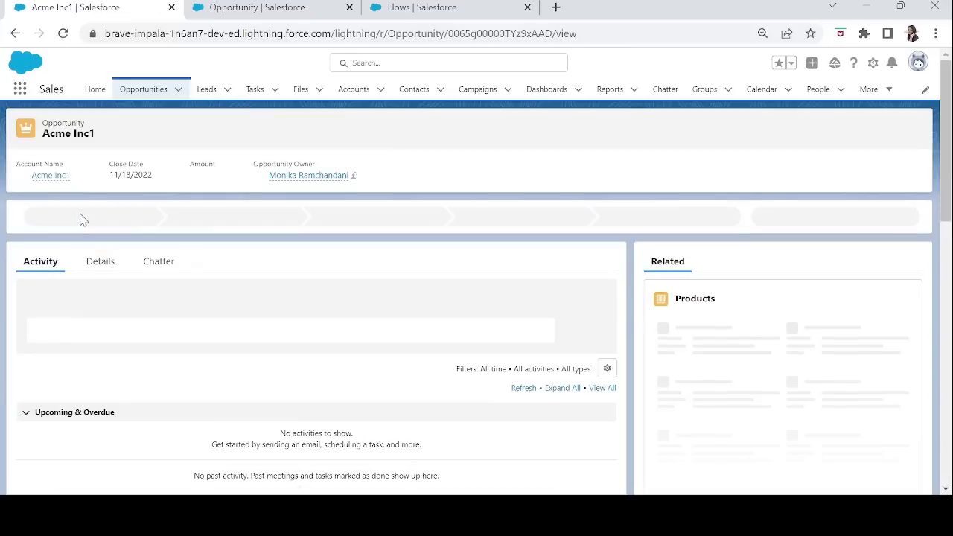
{"action": "left_click", "coordinate": [38, 176]}
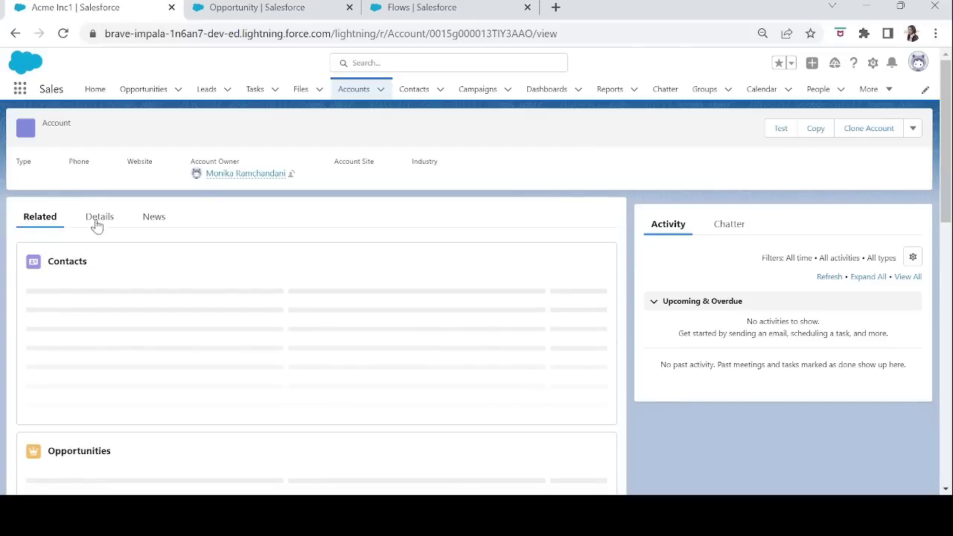
{"action": "left_click", "coordinate": [97, 218]}
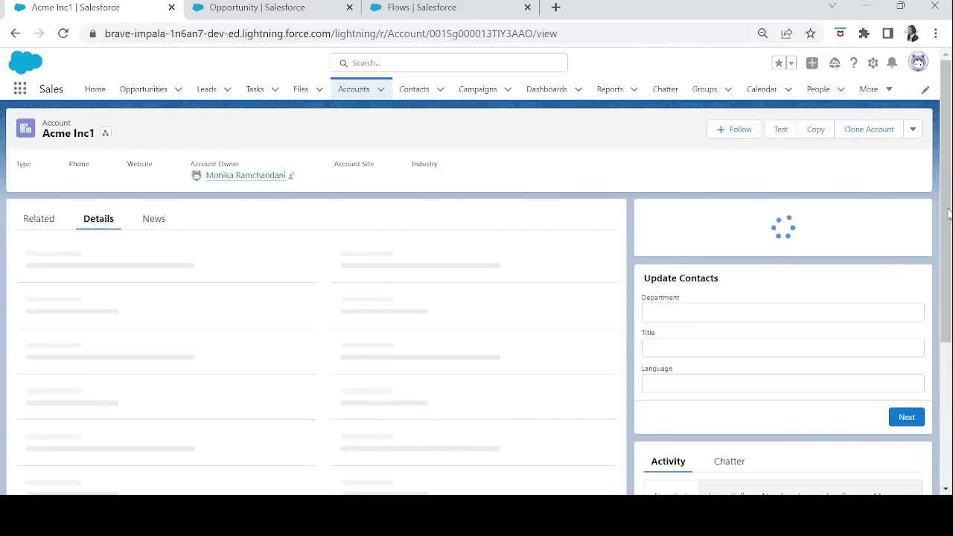
{"action": "scroll", "coordinate": [948, 214], "scroll_direction": "down", "scroll_amount": 1}
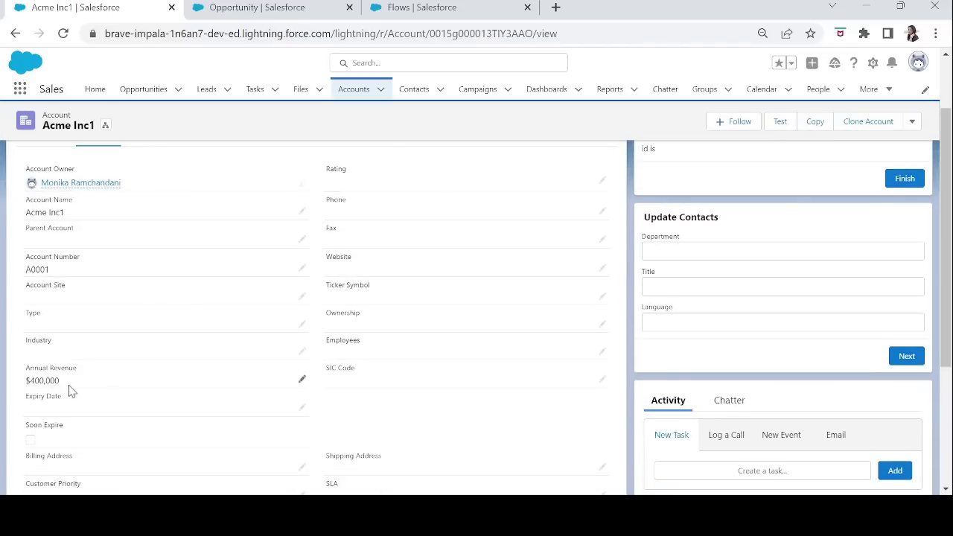
{"action": "left_click_drag", "start_coordinate": [69, 387], "coordinate": [26, 383]}
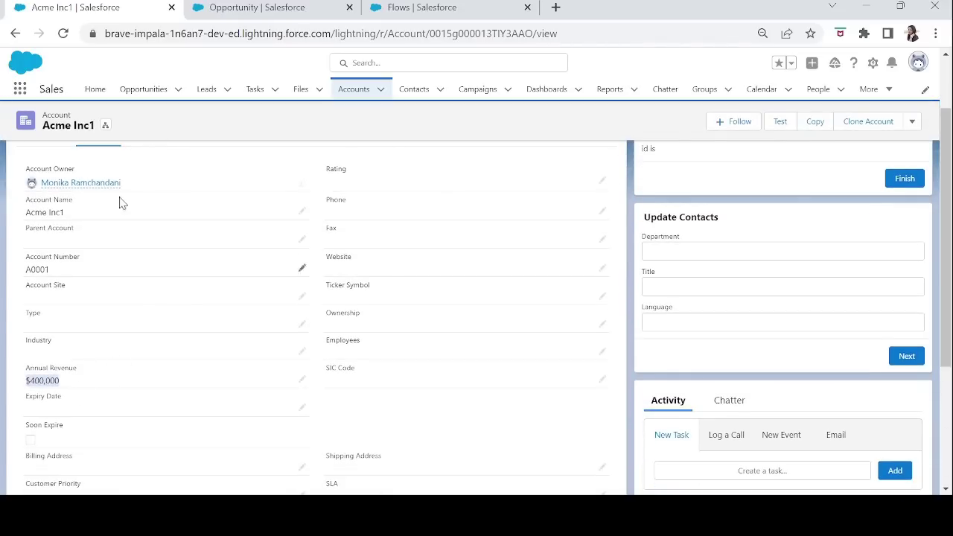
Step: Run the Calculate Discount action on the Acme Inc1 opportunity and check the Discount Percent in its details
{"action": "left_click", "coordinate": [149, 91]}
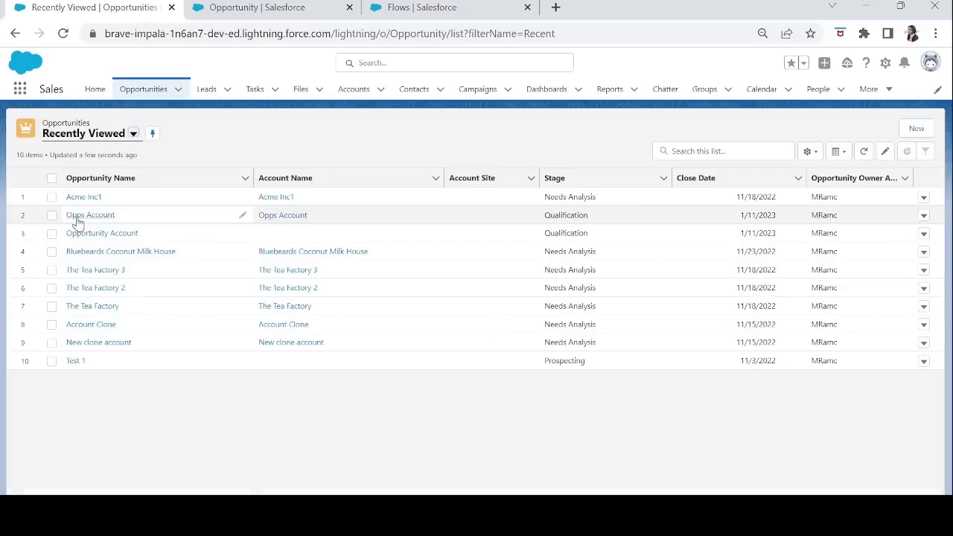
{"action": "left_click", "coordinate": [86, 197]}
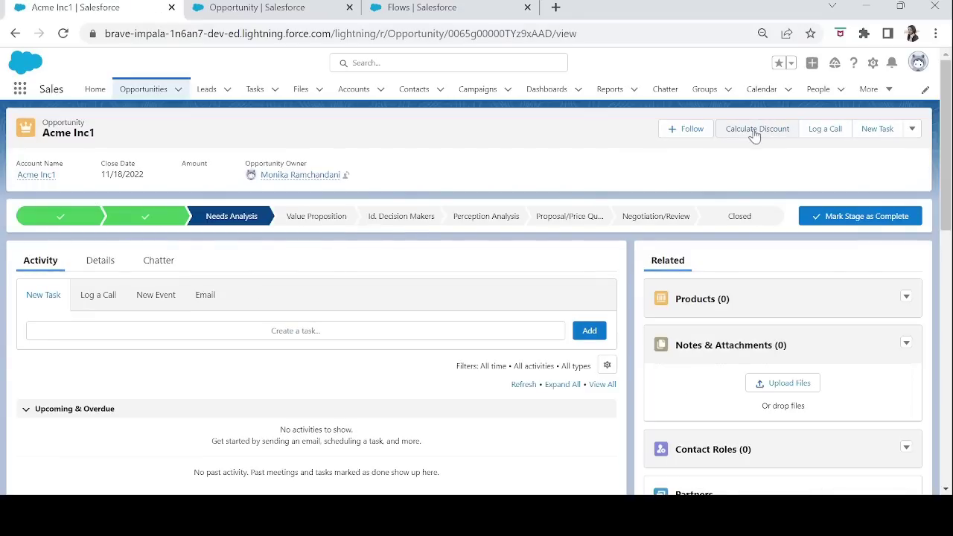
{"action": "left_click", "coordinate": [755, 130]}
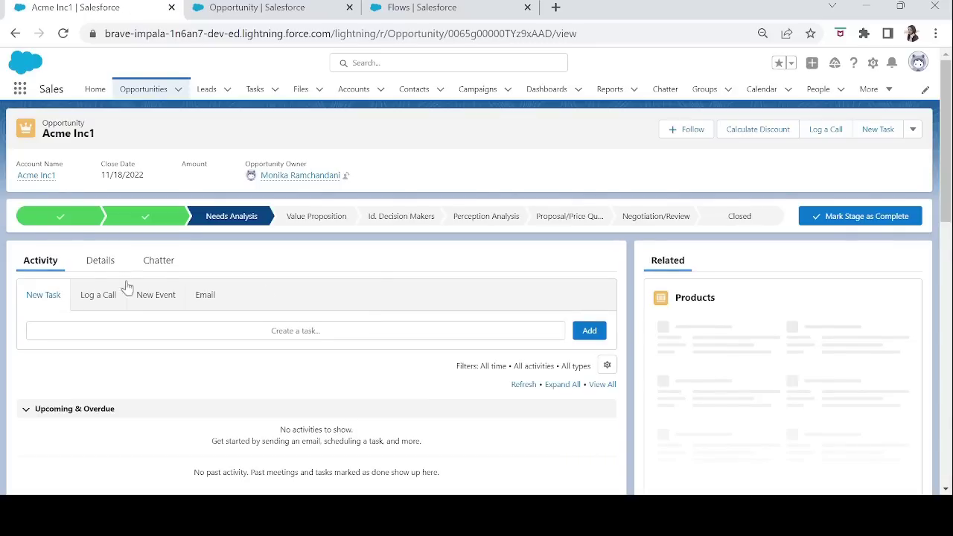
{"action": "left_click", "coordinate": [100, 262]}
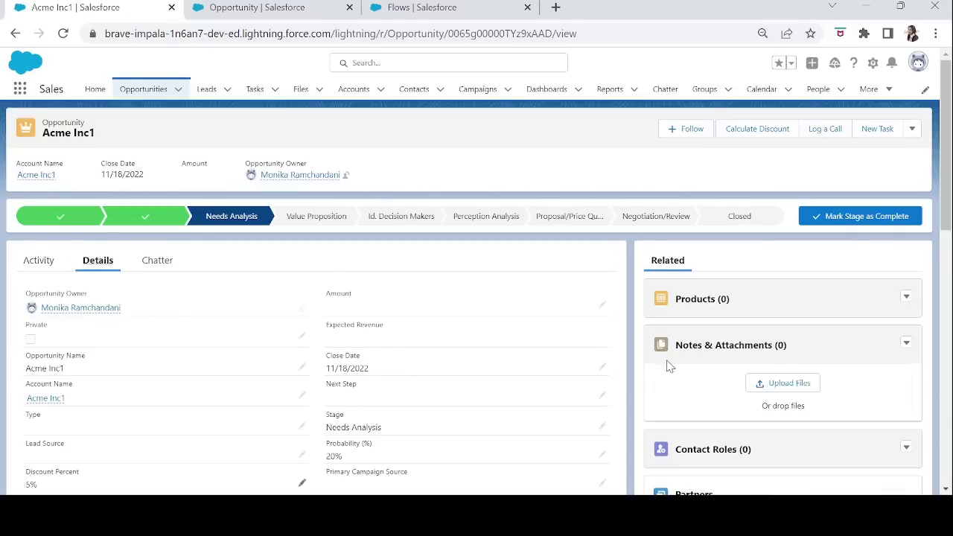
{"action": "scroll", "coordinate": [127, 296], "scroll_direction": "down", "scroll_amount": 2}
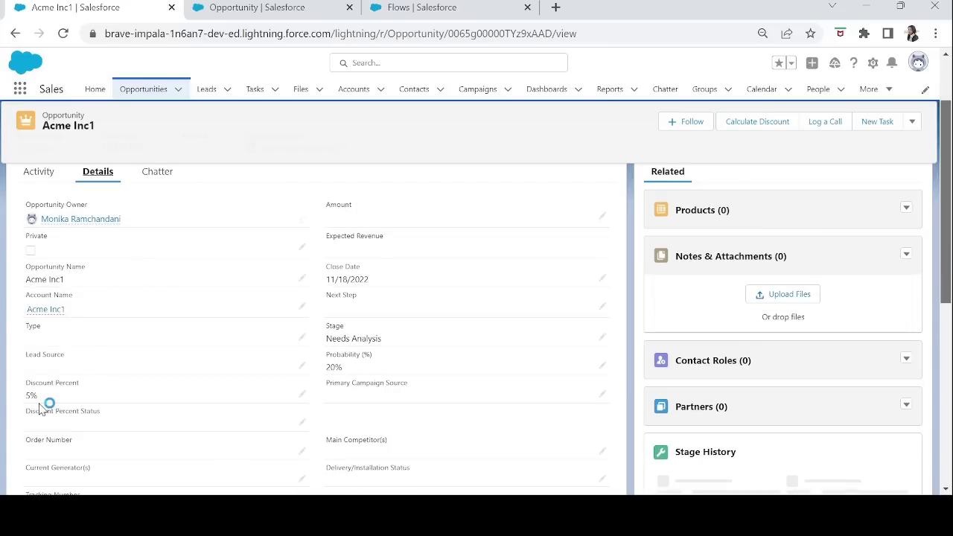
Step: Open the Calculate Discount Percentage flow in Flow Builder
{"action": "left_click", "coordinate": [451, 11]}
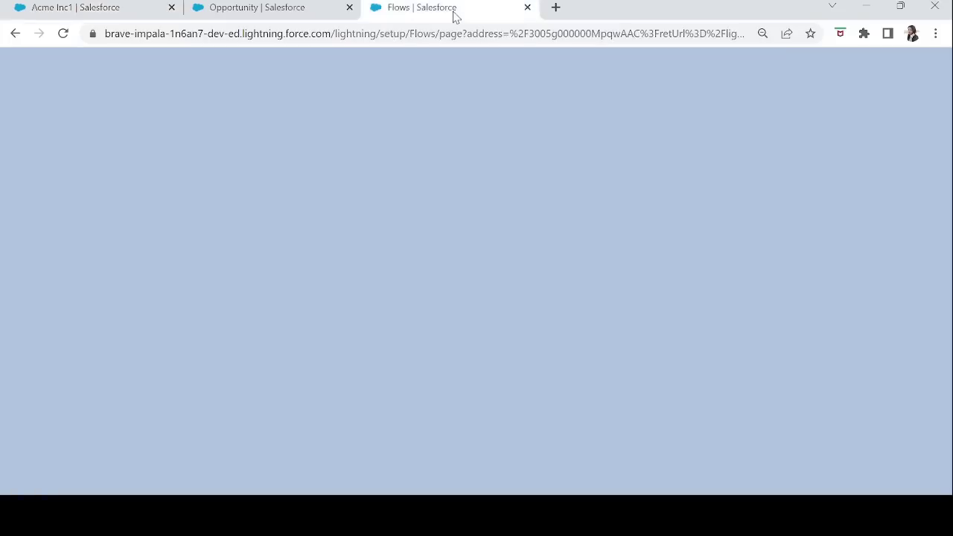
{"action": "left_click", "coordinate": [182, 402]}
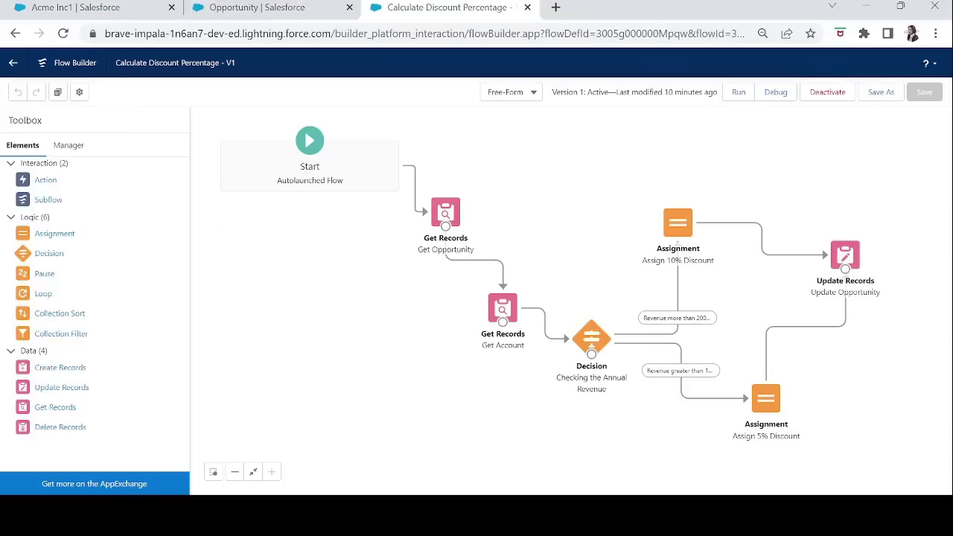